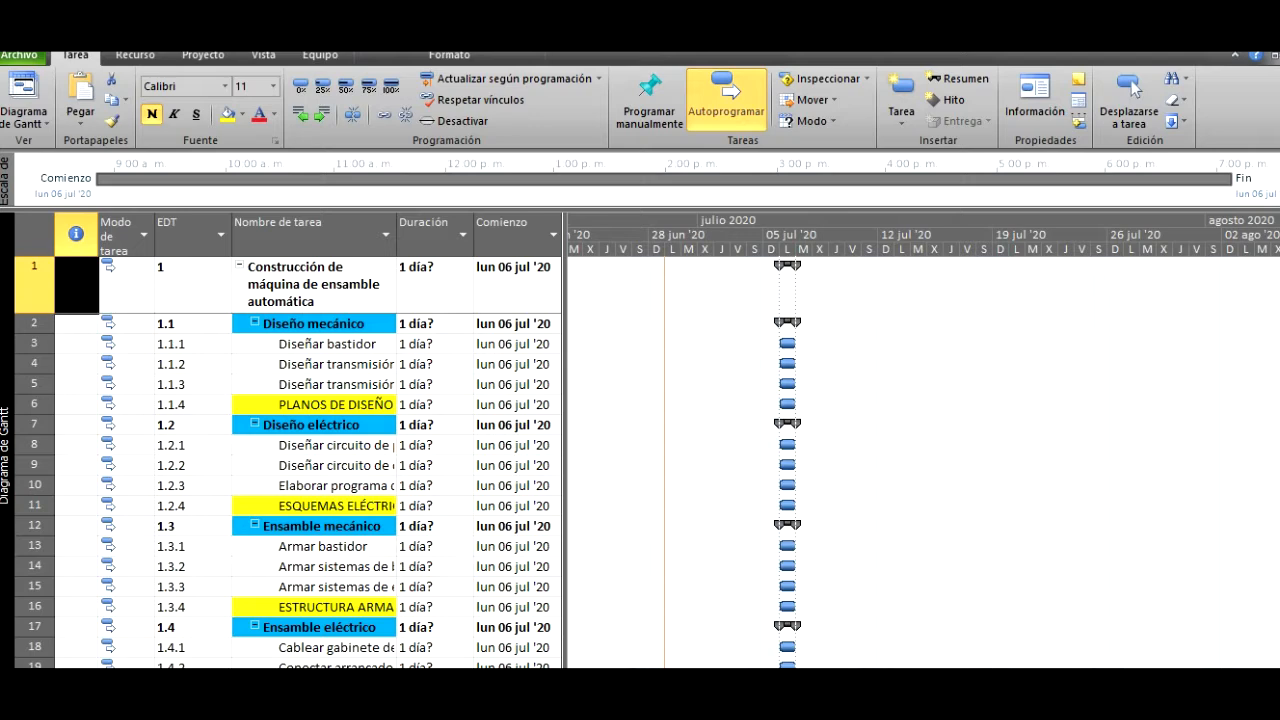
- Schedule the project from its finish date (Fecha de finalización del proyecto) and set the finish date to vie 11 sep '20
click(205, 56)
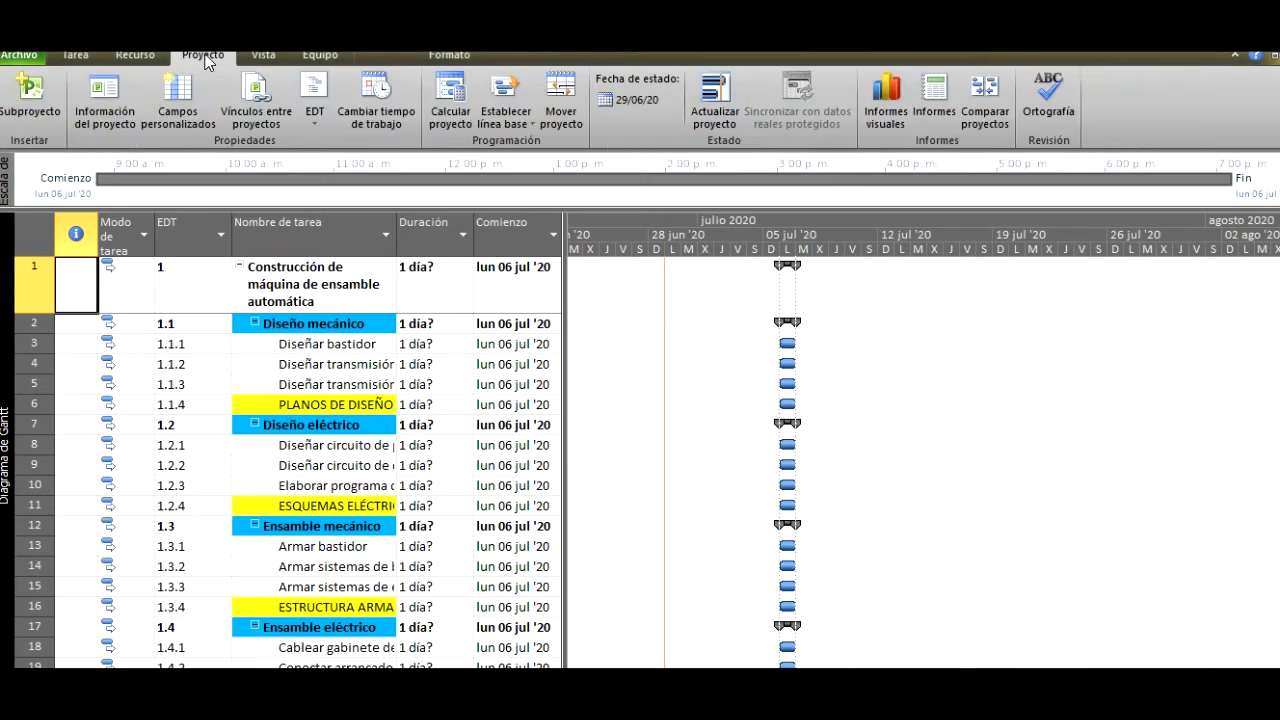
click(106, 117)
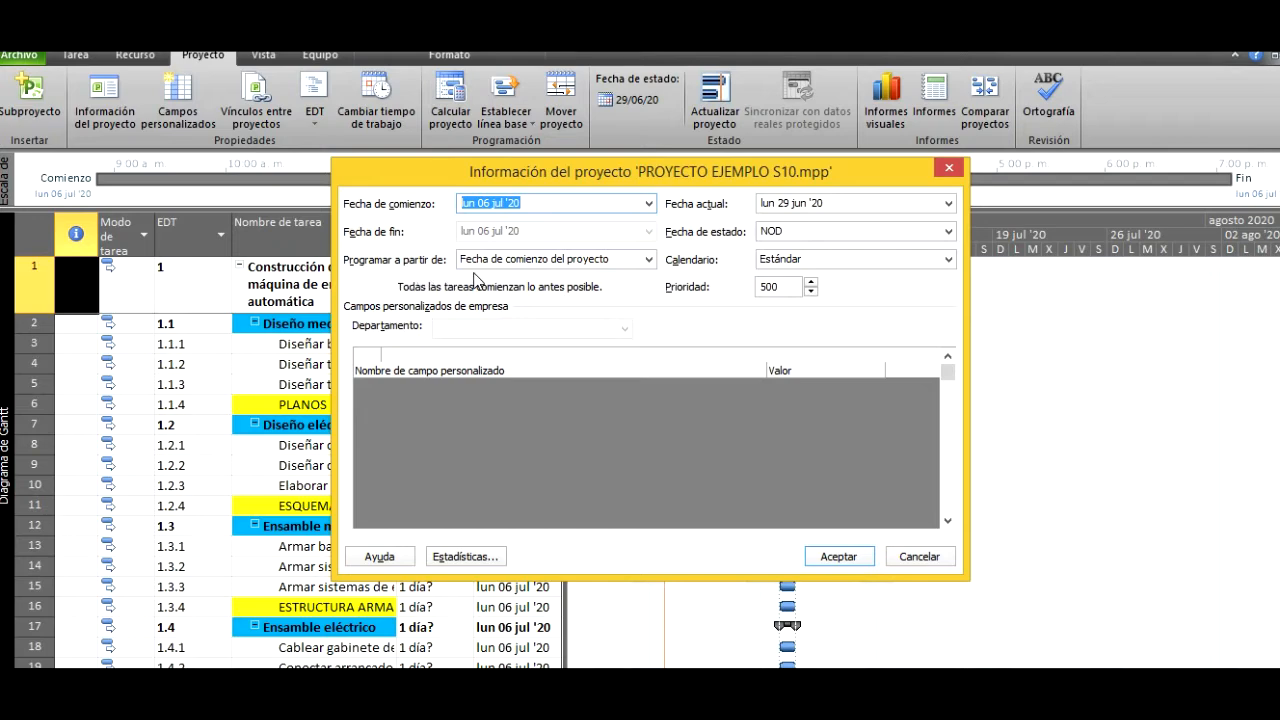
click(647, 260)
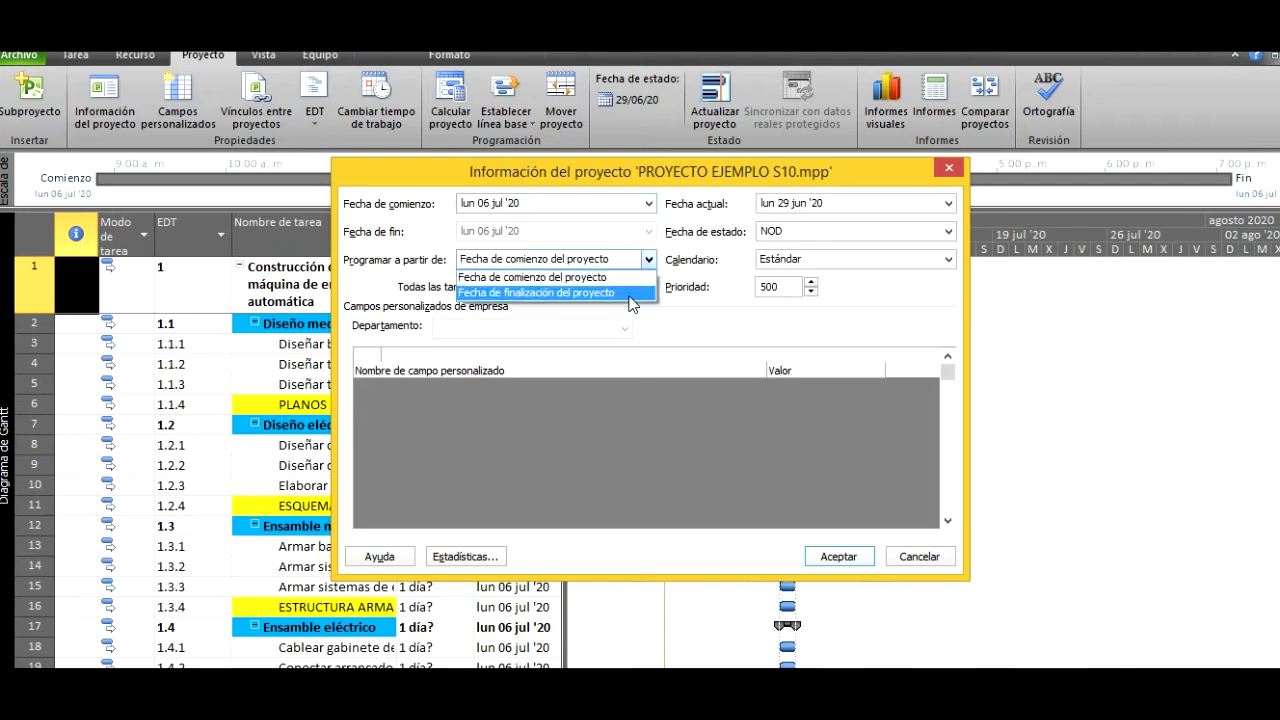
click(629, 293)
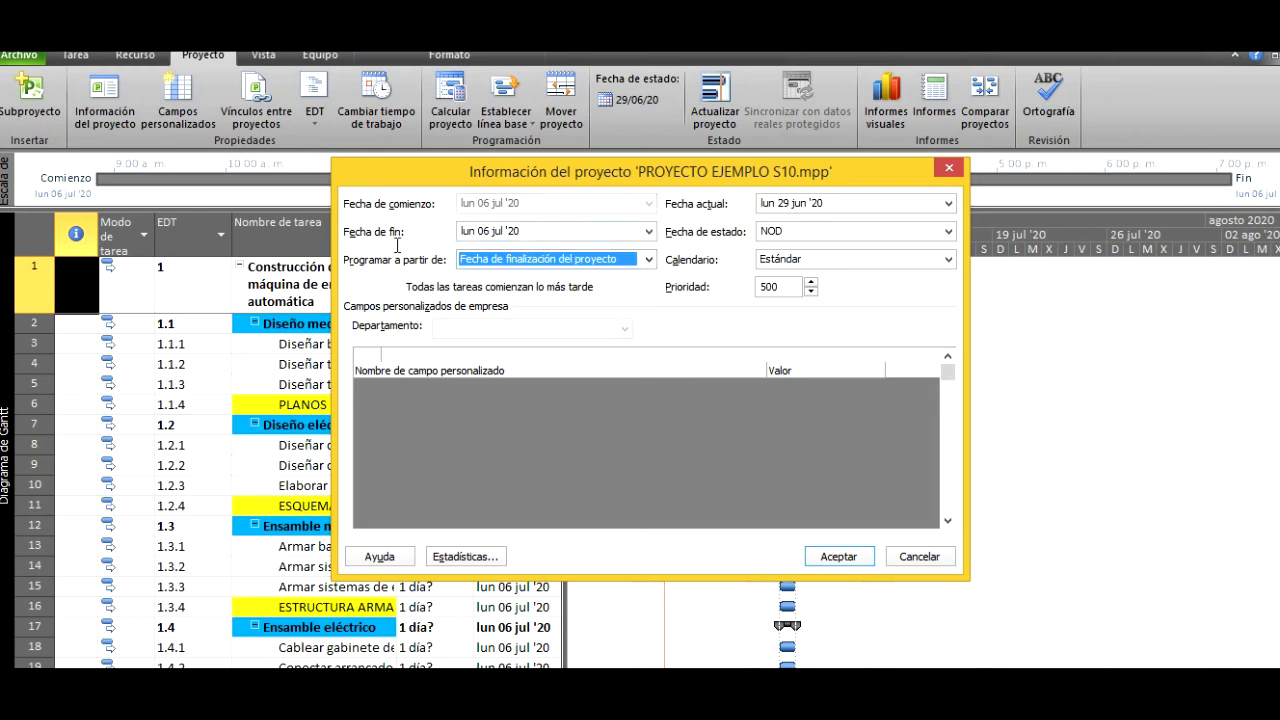
click(648, 234)
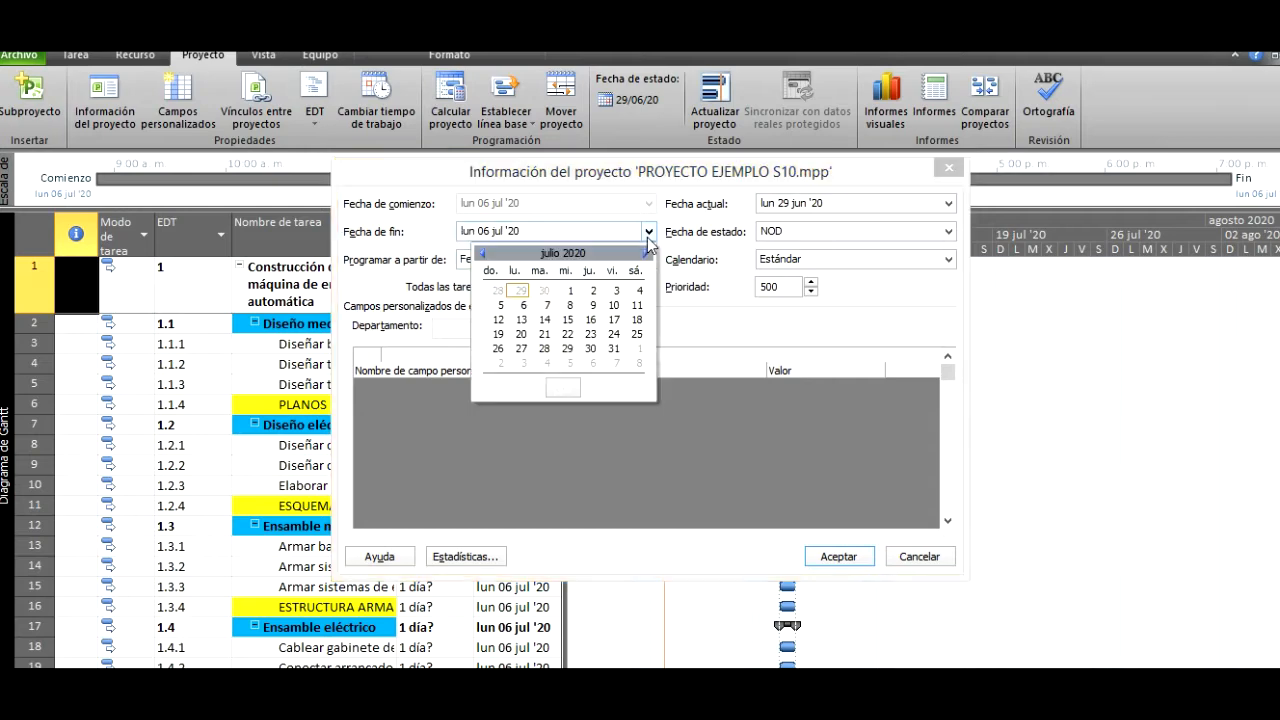
click(645, 254)
click(645, 254)
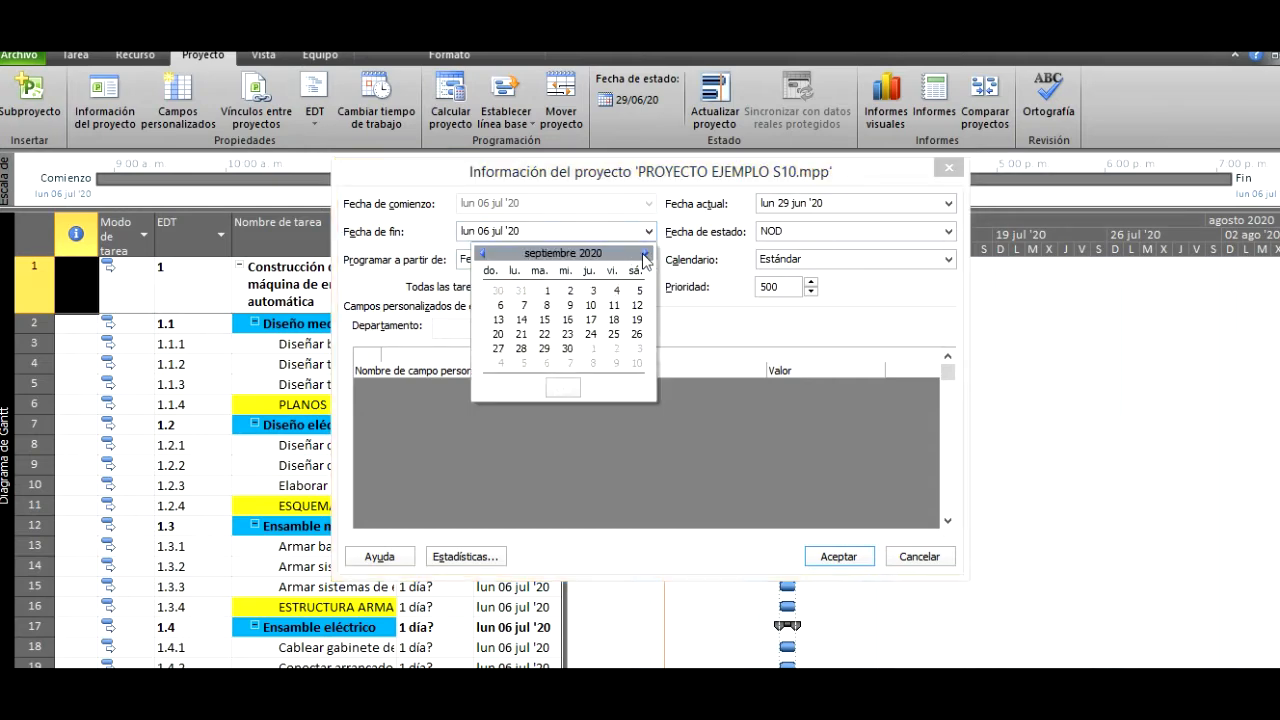
click(613, 306)
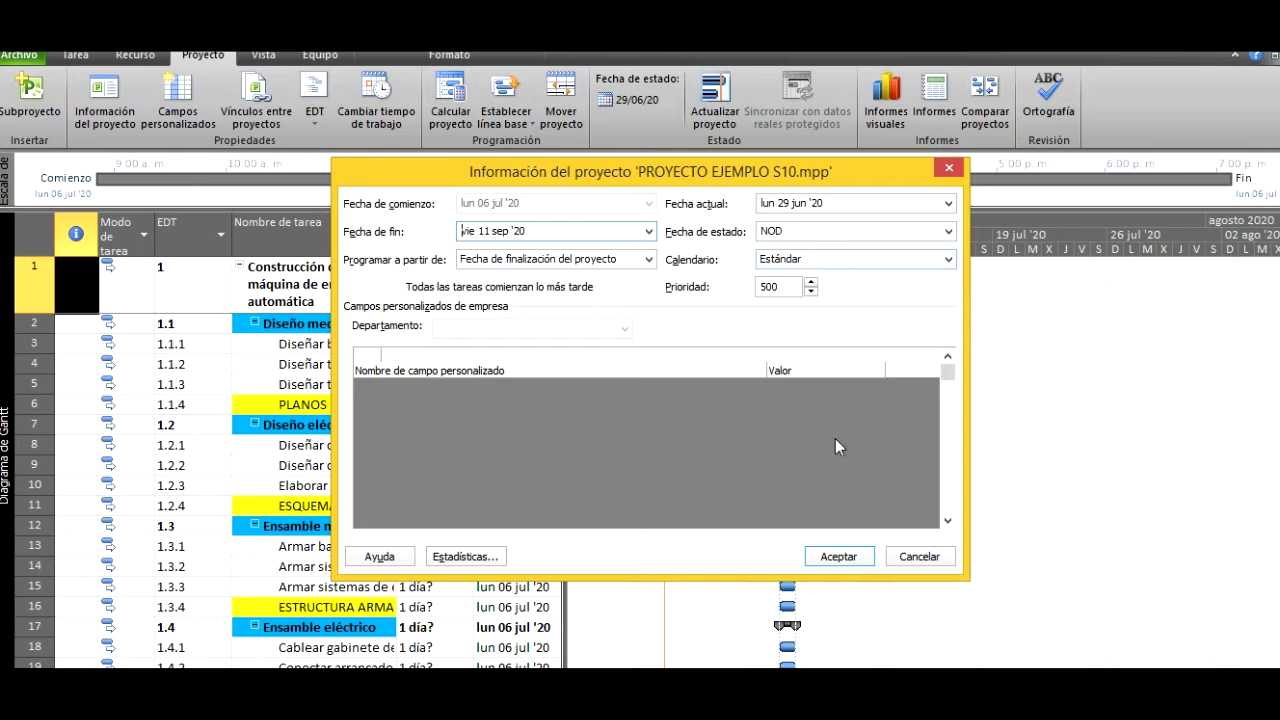
click(838, 557)
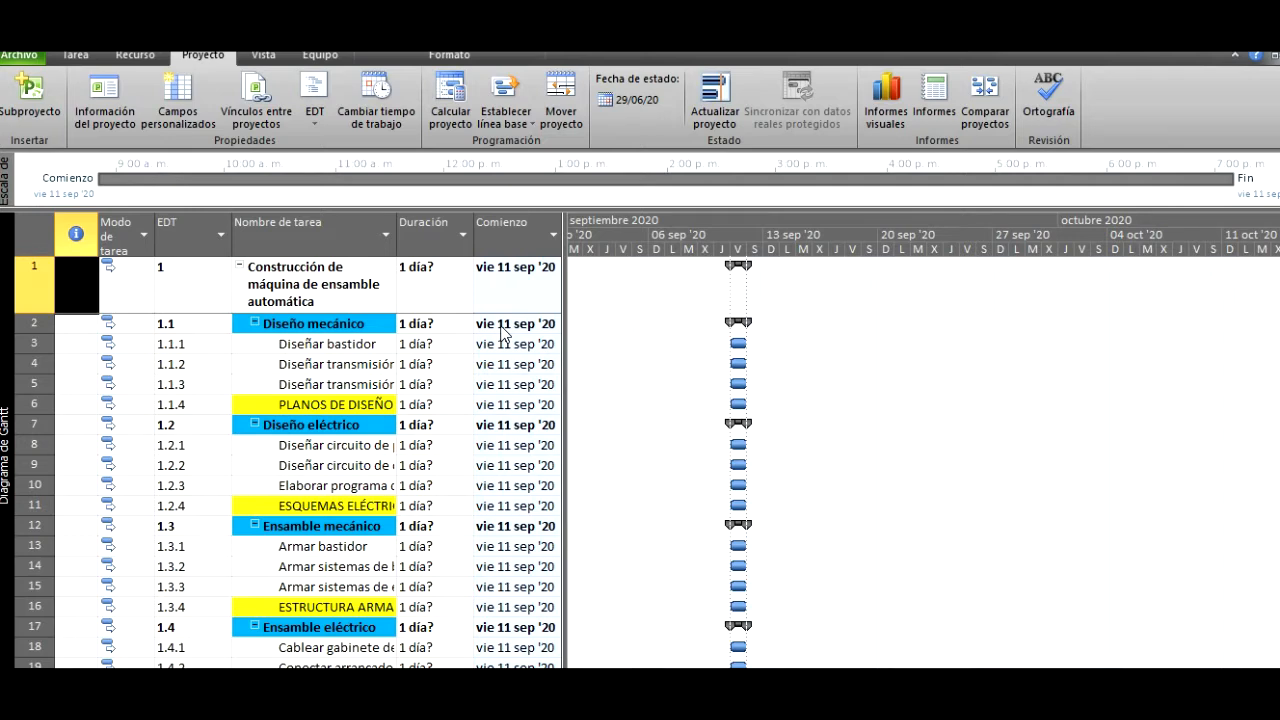
- Set the duration of Diseñar bastidor to 4 days and of task 1.1.2 to 3 days, and widen the task table to reveal Fin
click(425, 345)
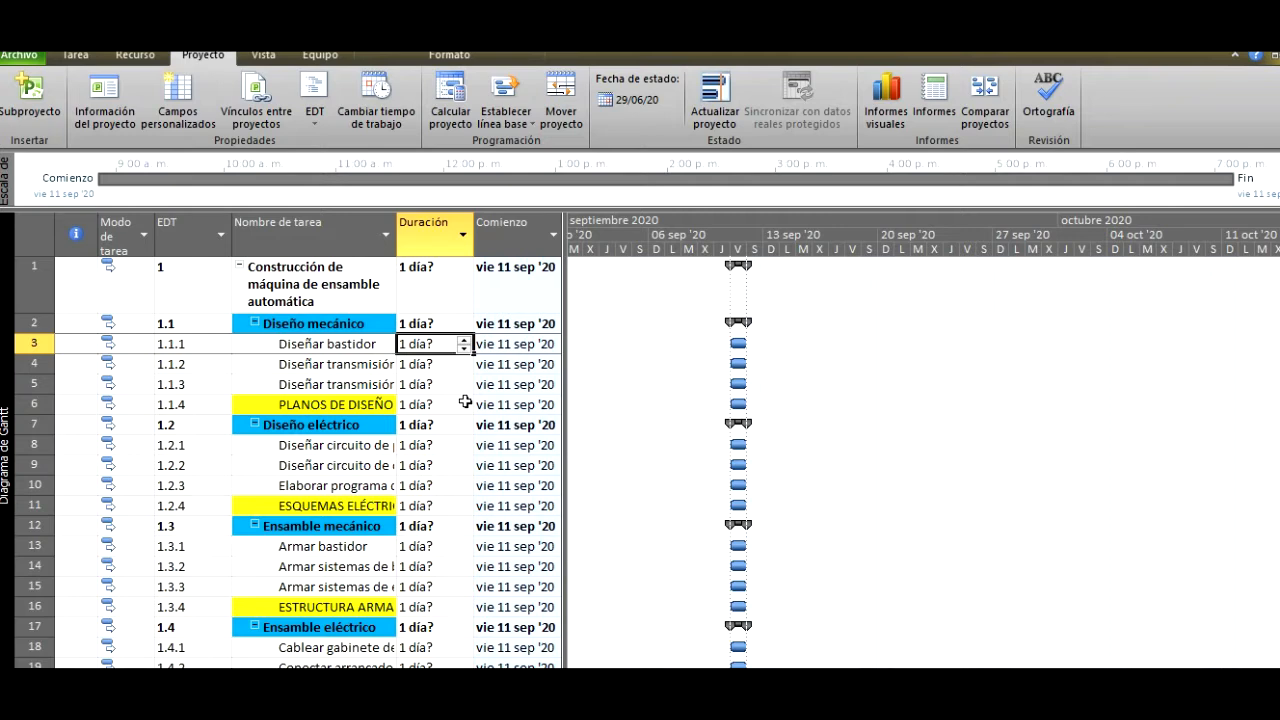
text(4)
key(Return)
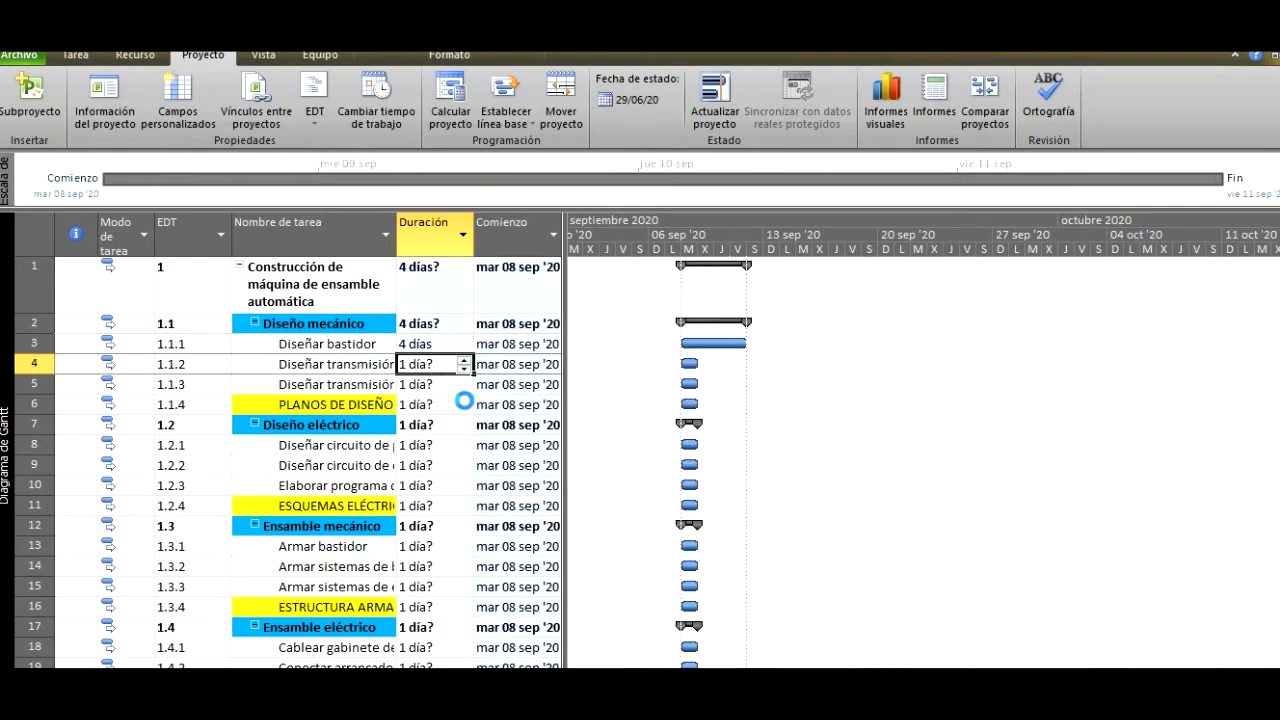
text(3)
key(Return)
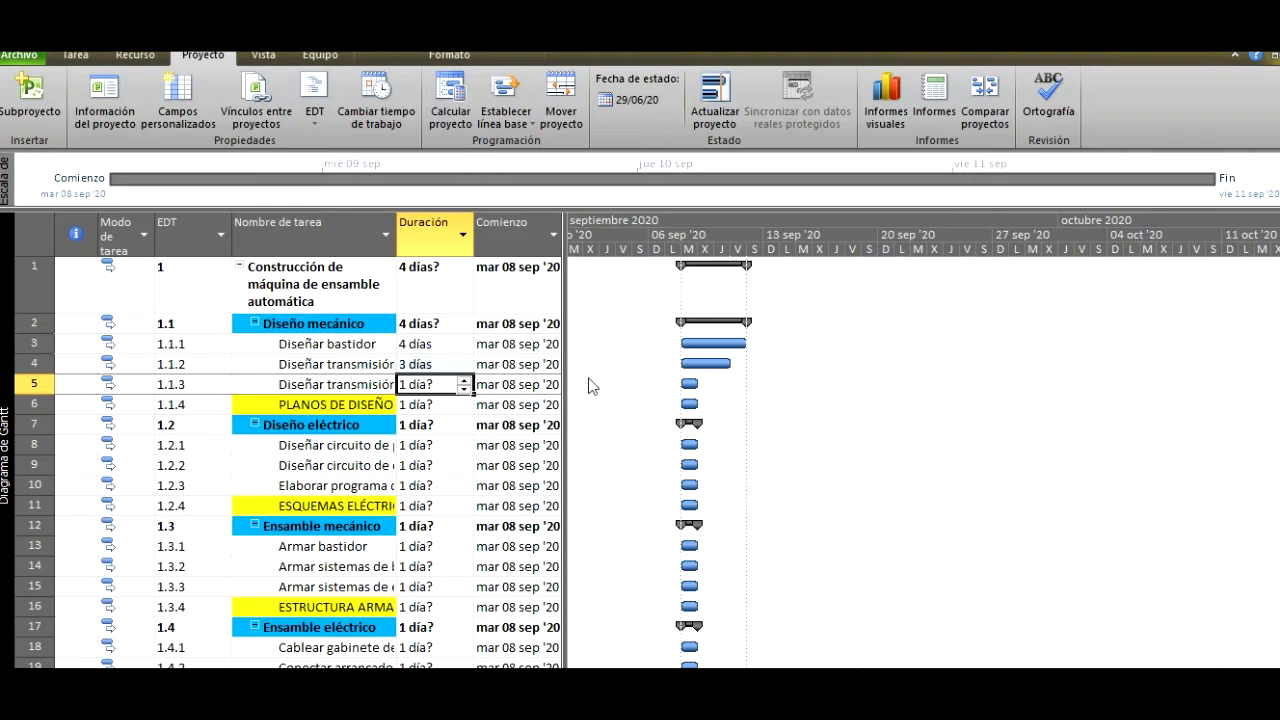
drag(566, 382, 595, 383)
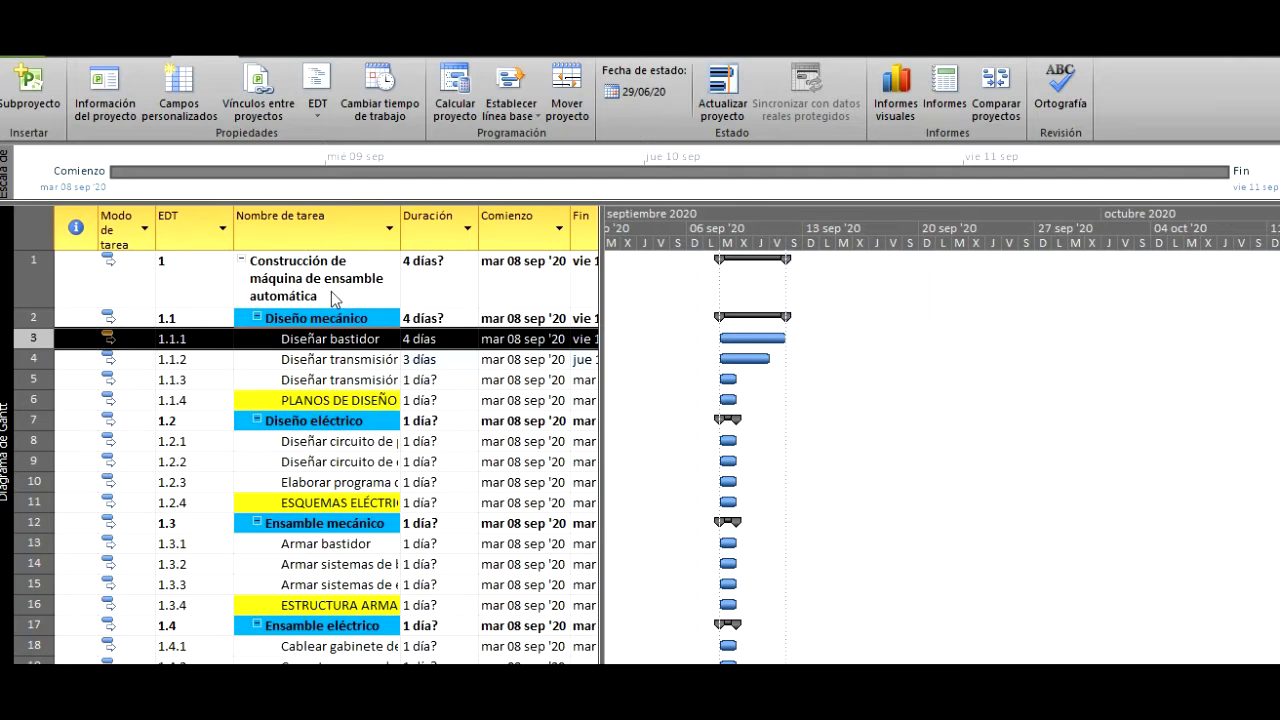
- Open the predecessor settings of the task Diseñar bastidor and move the dialog clear of the task names
double_click(364, 367)
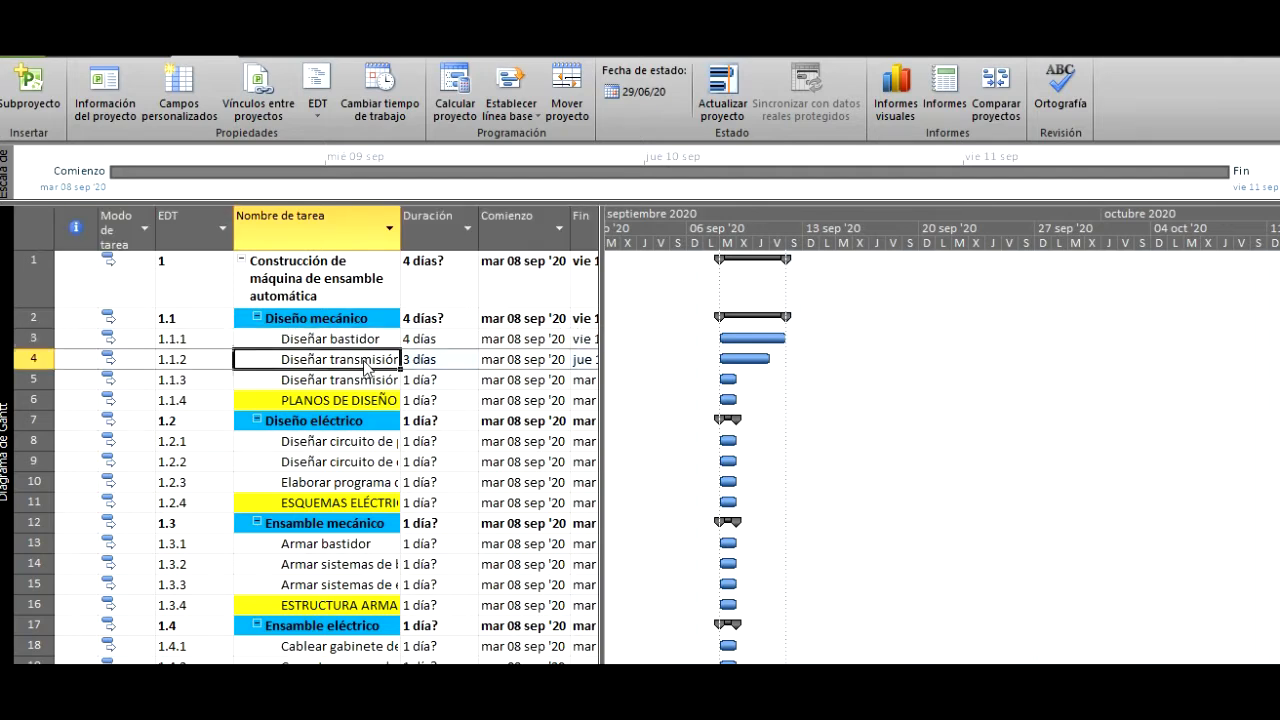
text(flexible)
click(360, 341)
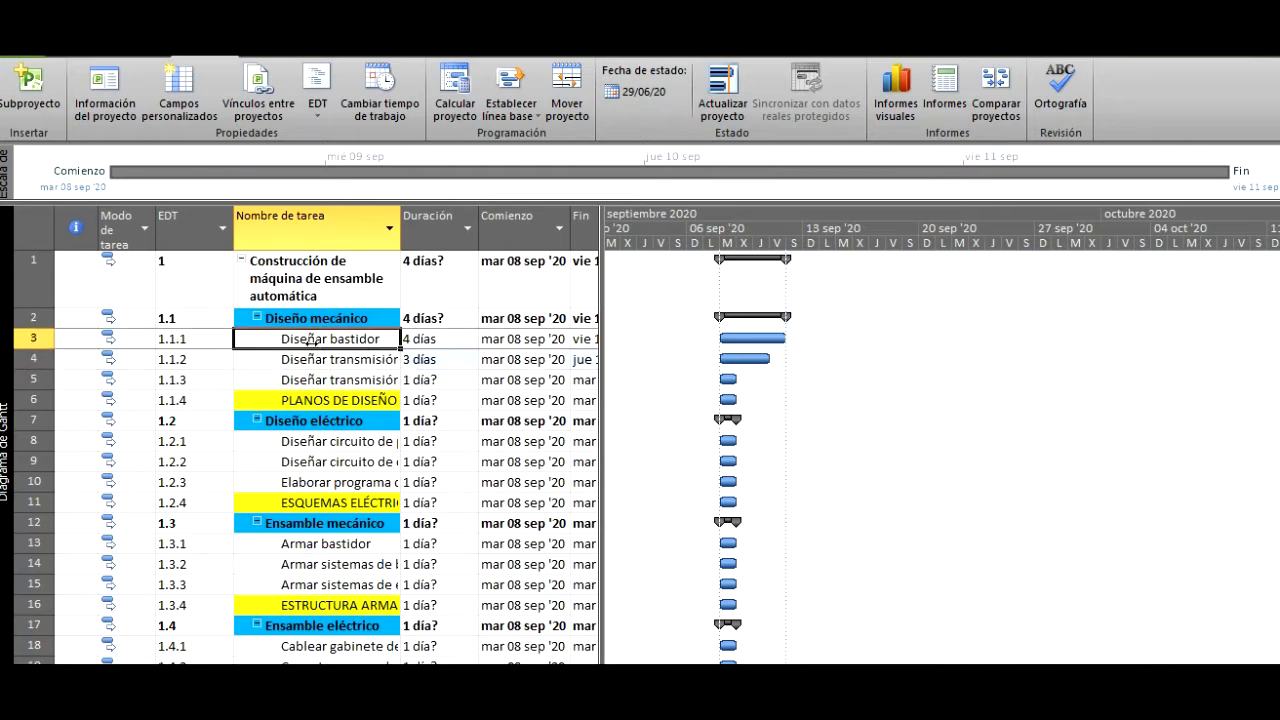
double_click(311, 342)
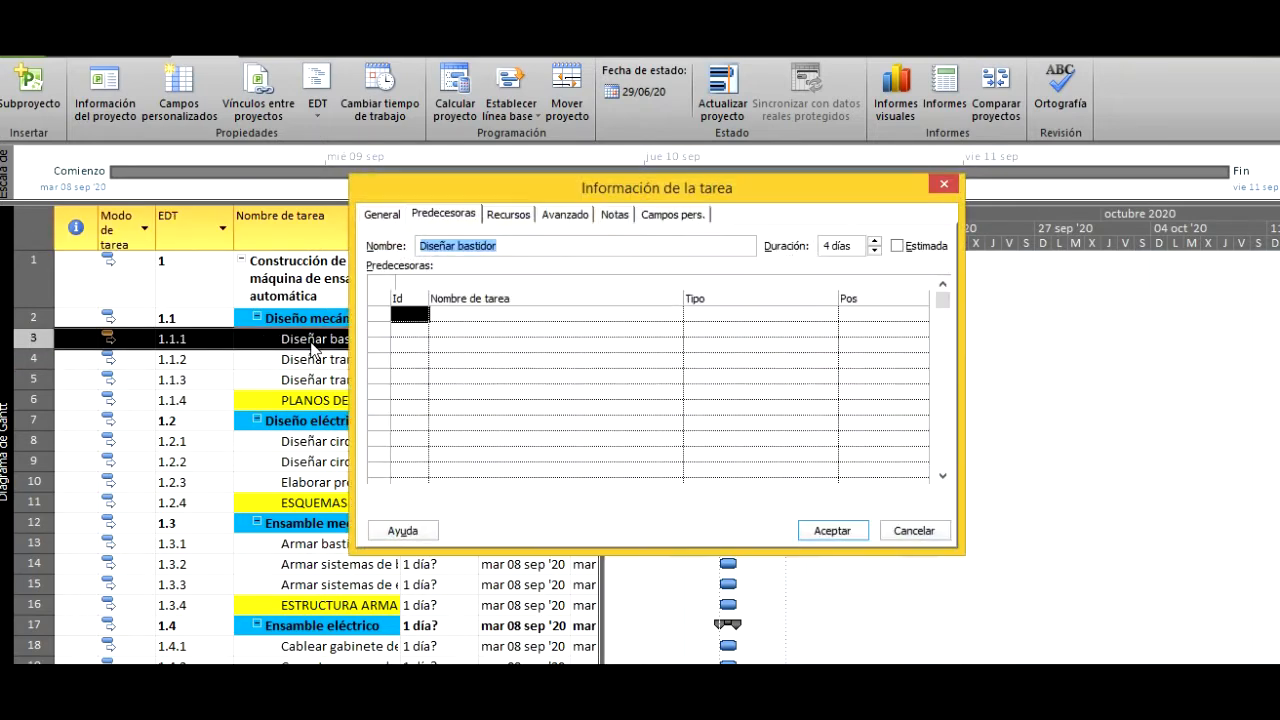
click(418, 313)
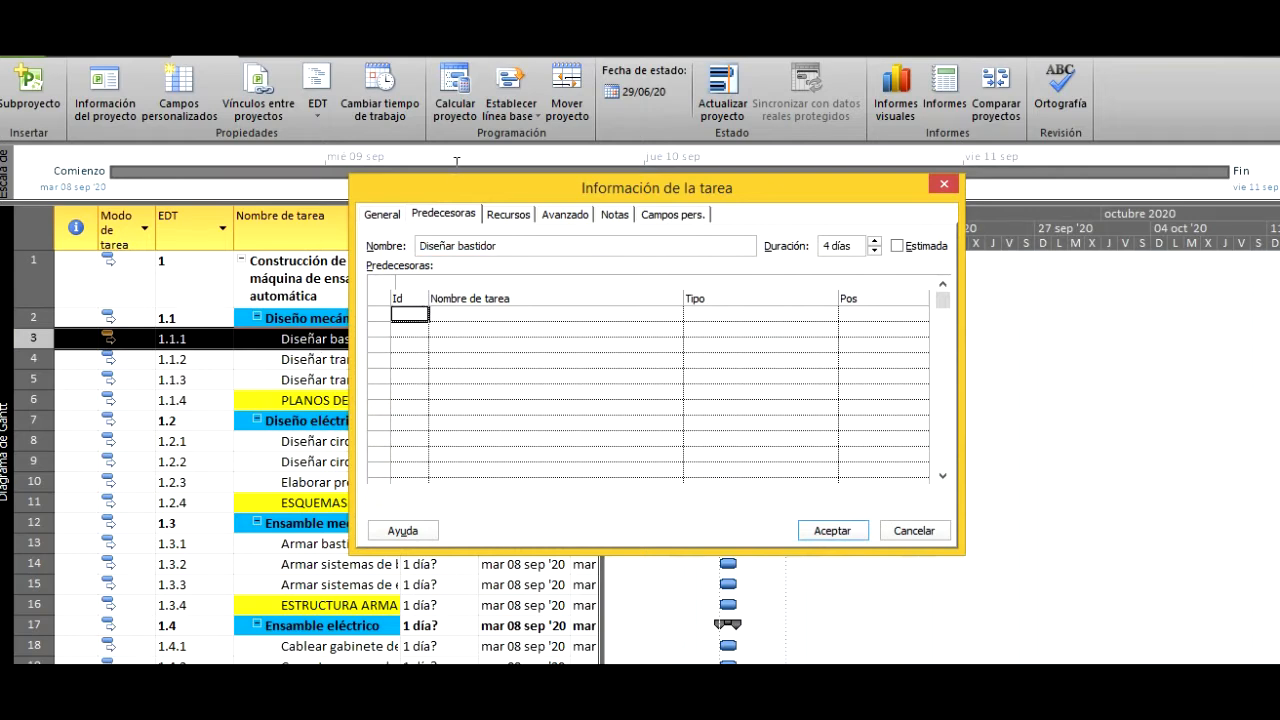
drag(457, 186, 595, 188)
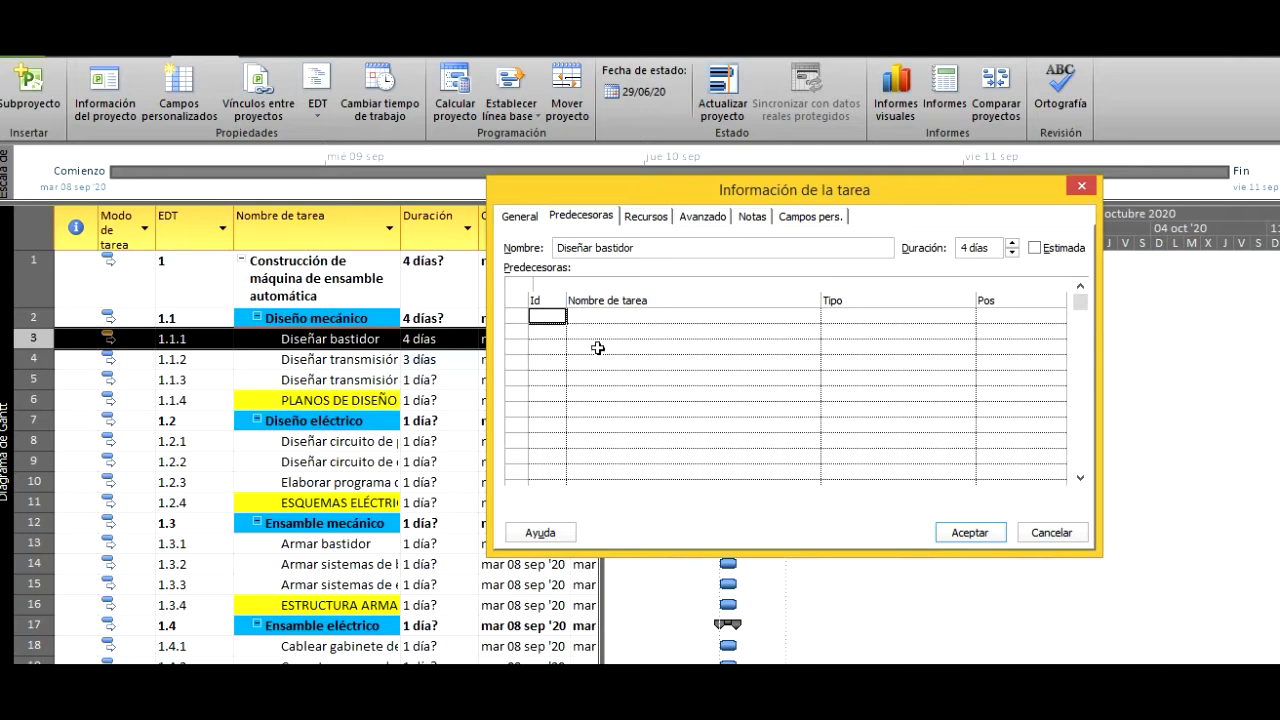
text(4)
click(700, 363)
click(556, 316)
key(Delete)
- Choose Diseñar transmisión flexible by name as the predecessor of Diseñar bastidor and apply it
click(684, 316)
click(812, 317)
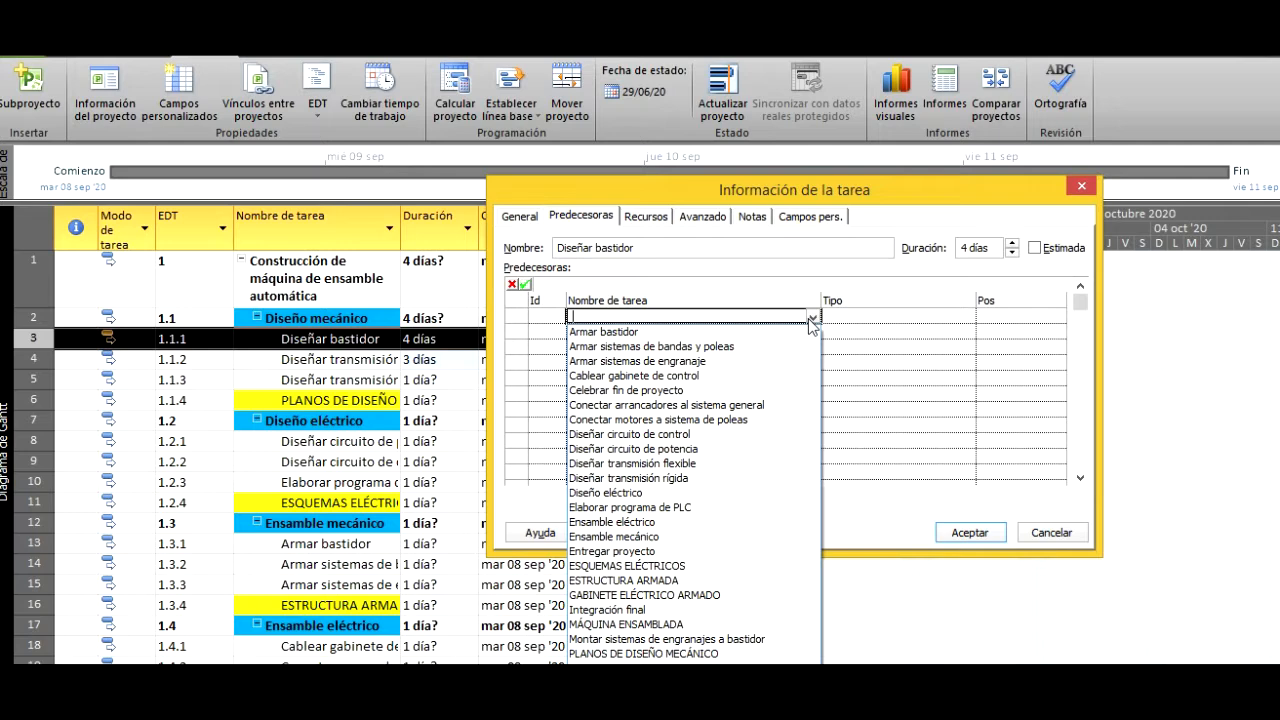
click(756, 464)
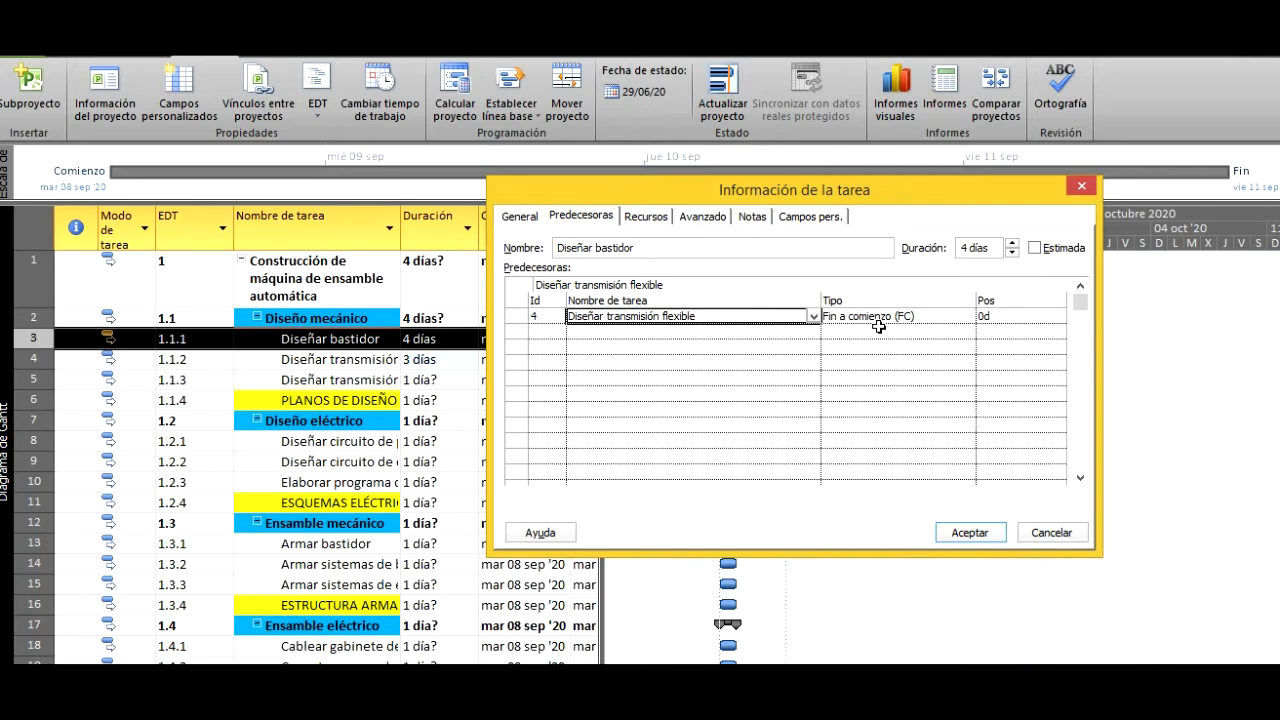
click(968, 532)
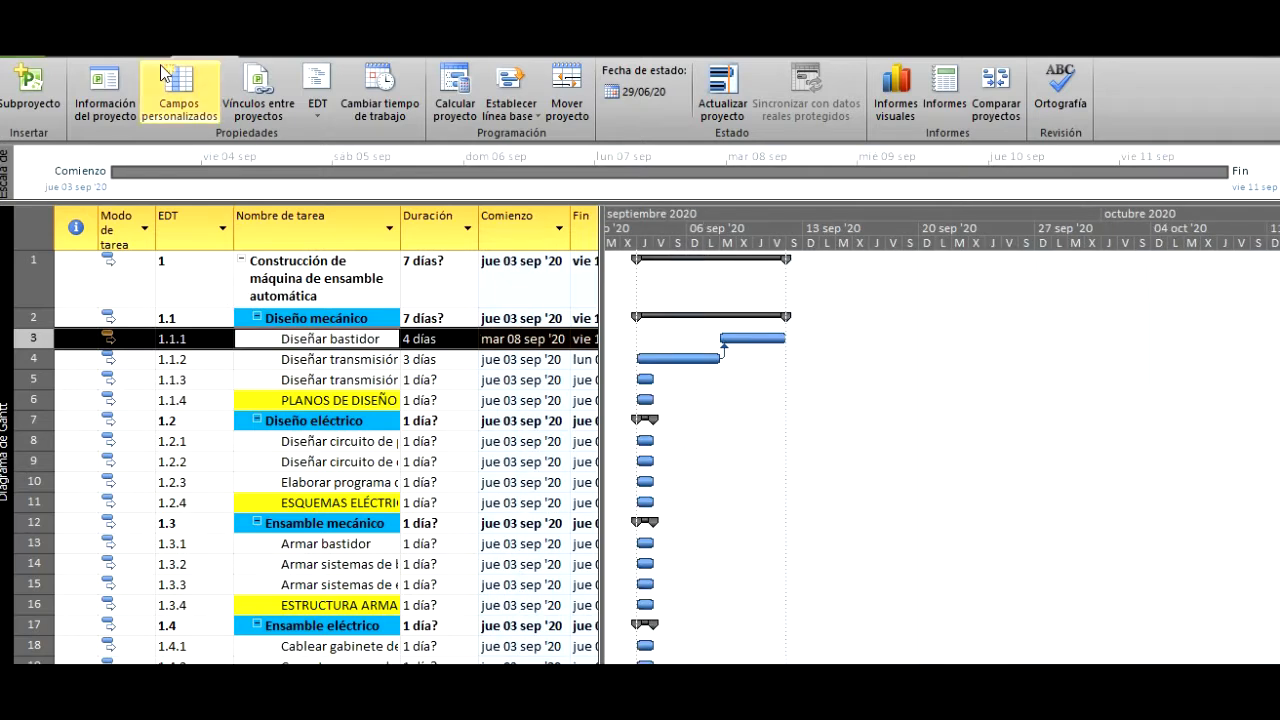
- Schedule the project from its start date (Fecha de comienzo del proyecto) and set the start date to lun 13 jul '20
click(110, 112)
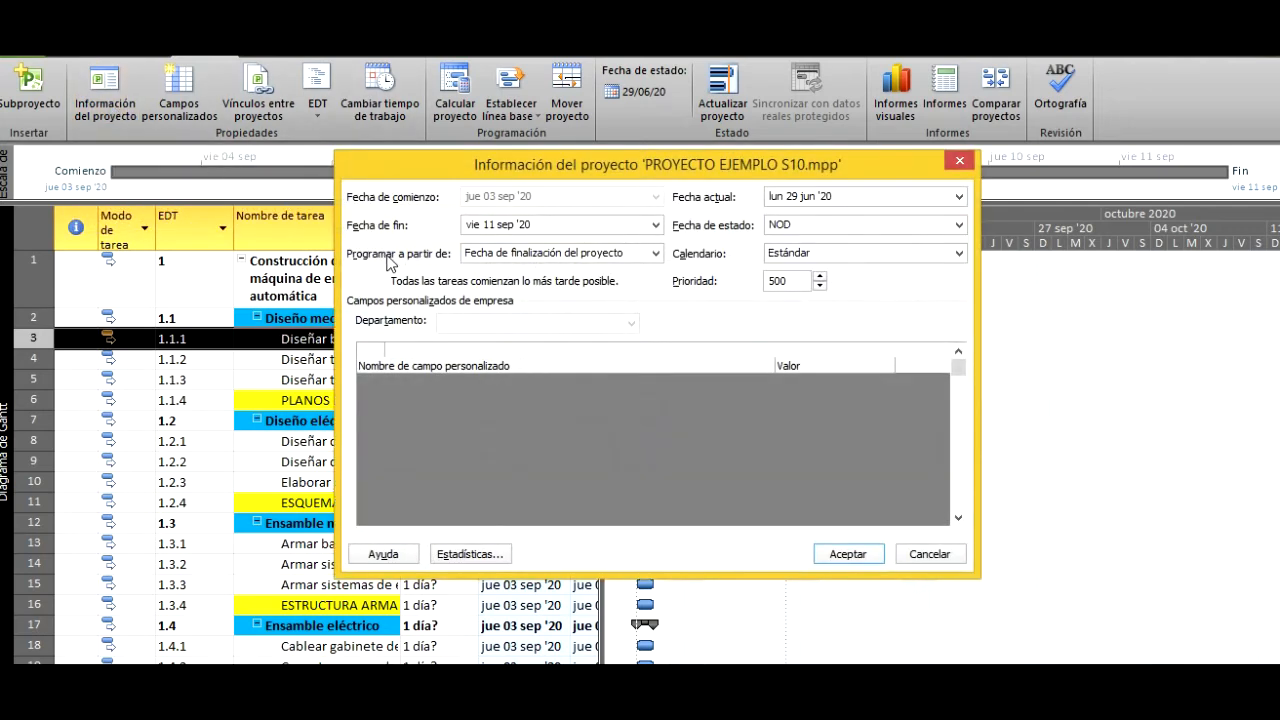
click(481, 258)
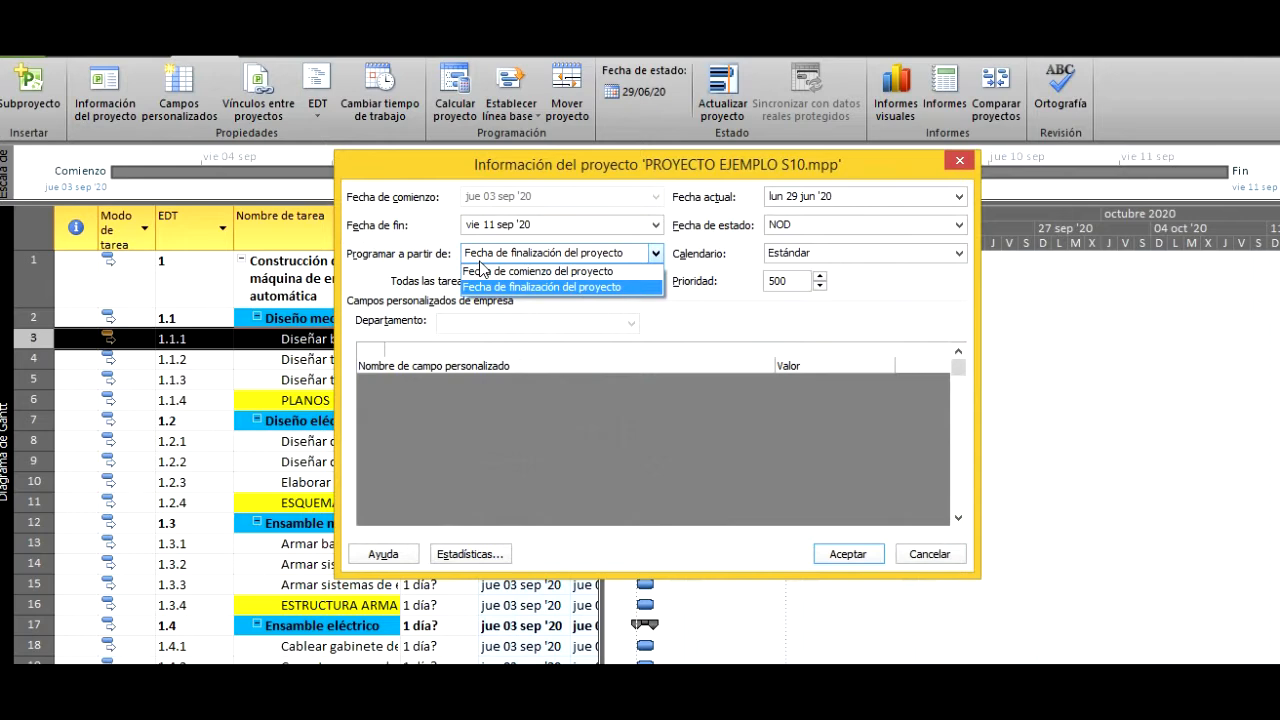
click(498, 275)
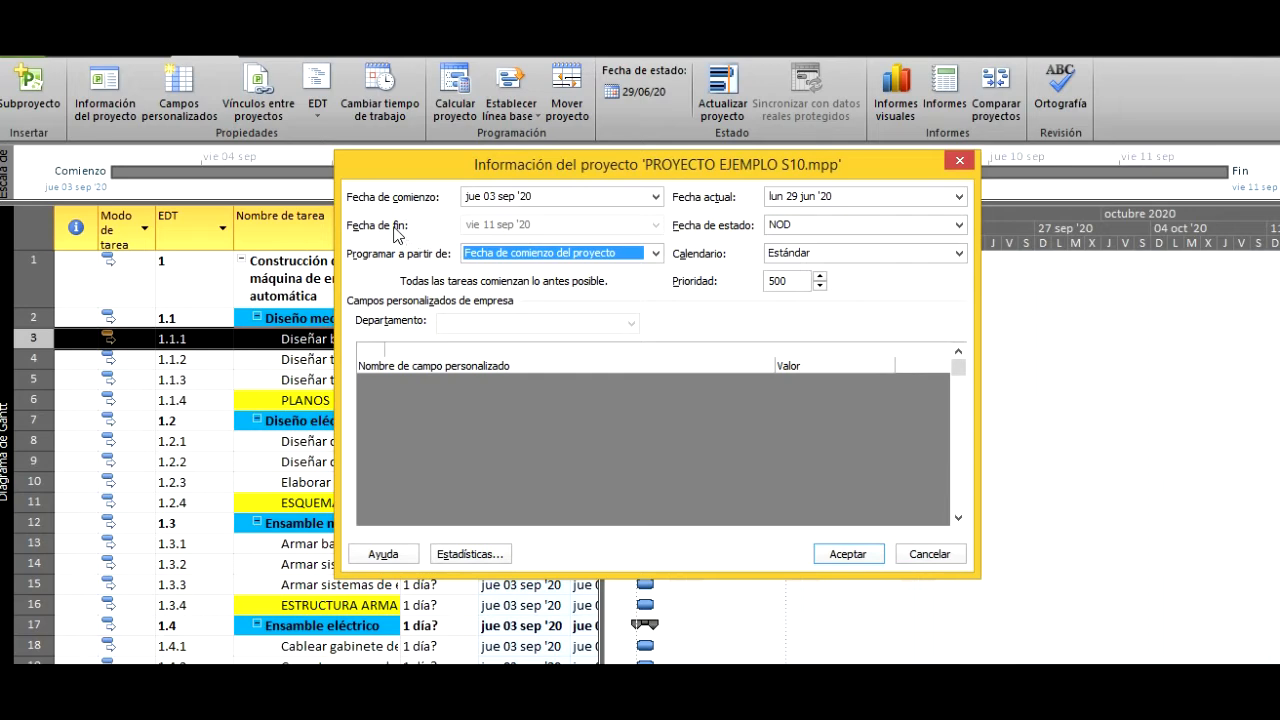
click(656, 197)
click(487, 219)
click(487, 219)
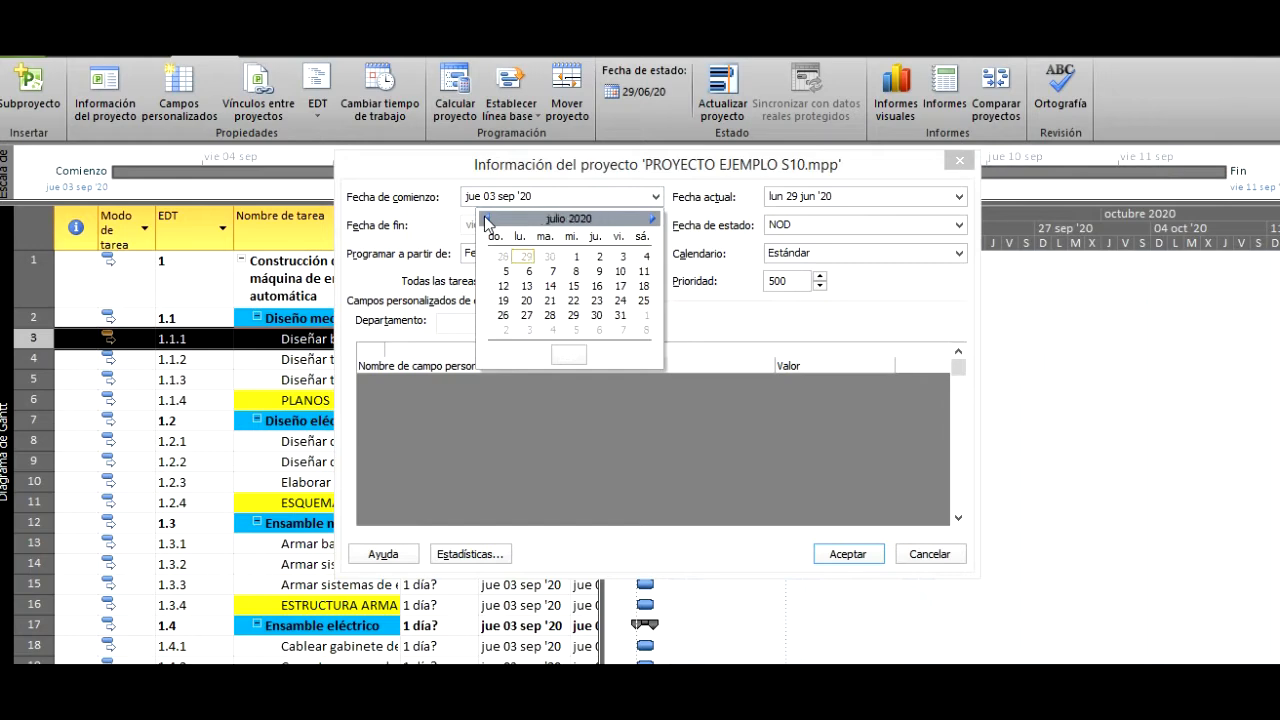
click(526, 287)
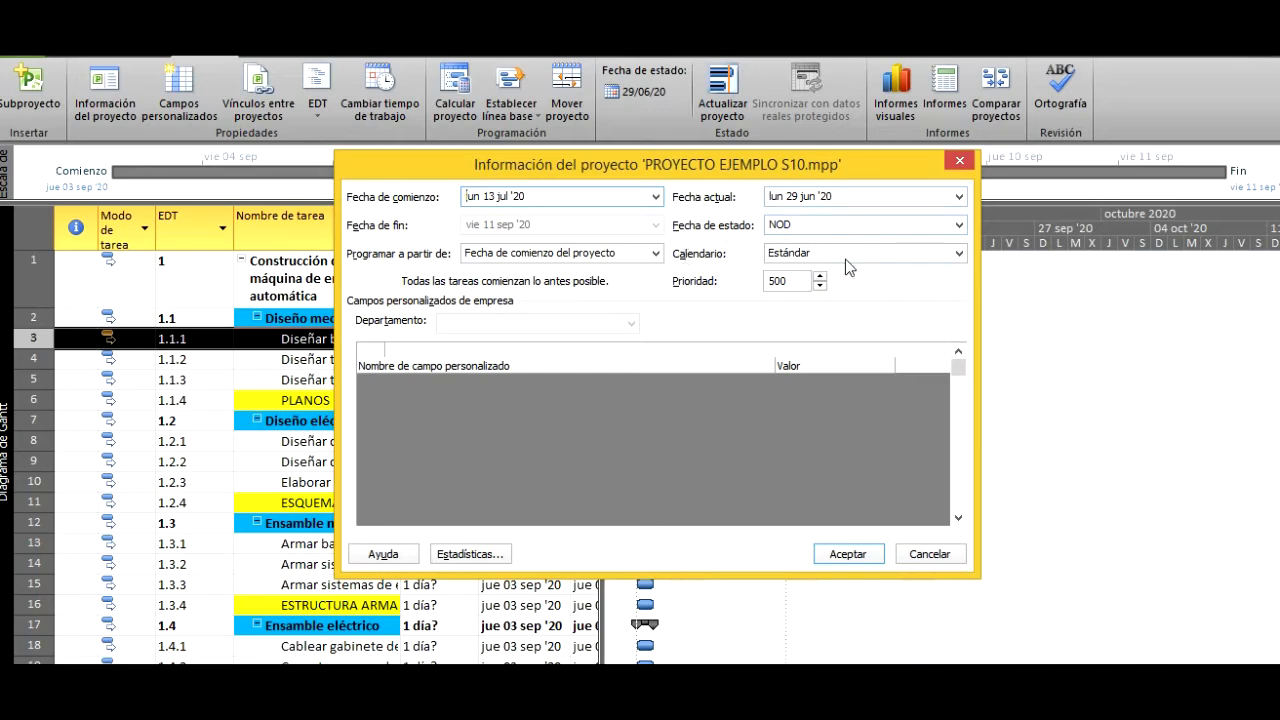
click(846, 556)
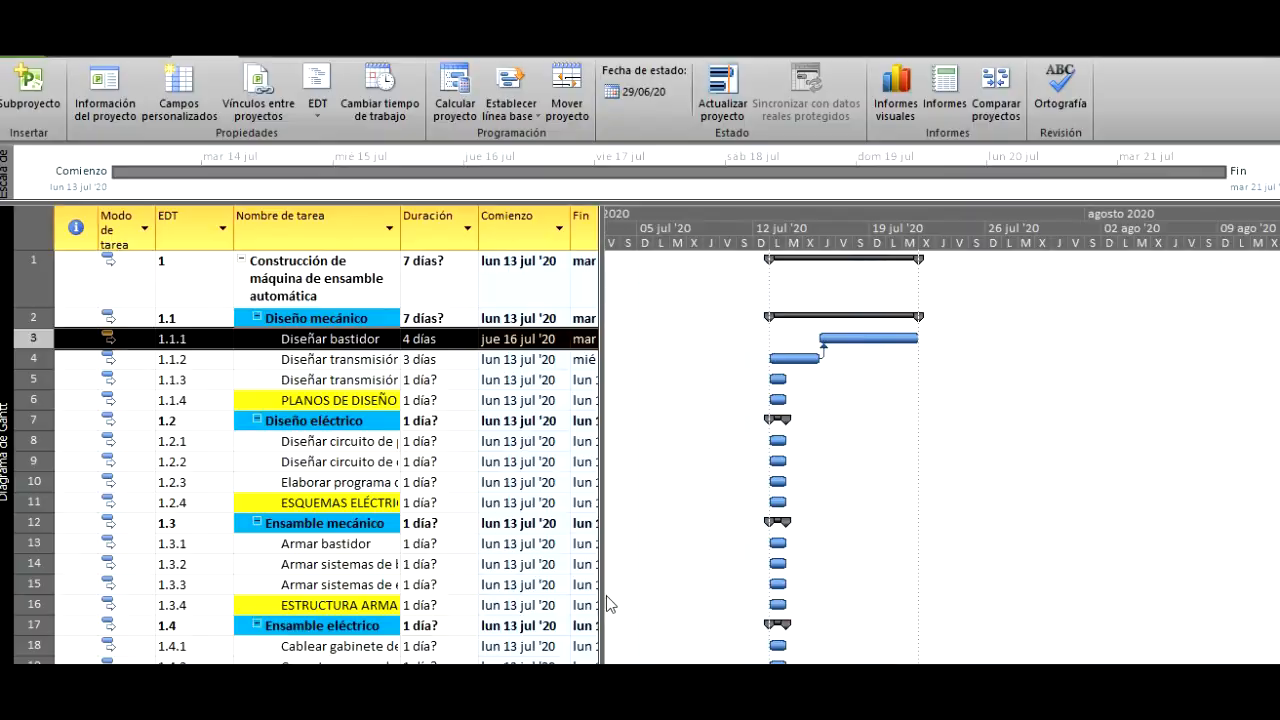
- Add task ID 5, Diseñar transmisión rígida, as a second predecessor of Diseñar bastidor, and return to the schedule in Microsoft Project
key(alt+Tab)
click(318, 339)
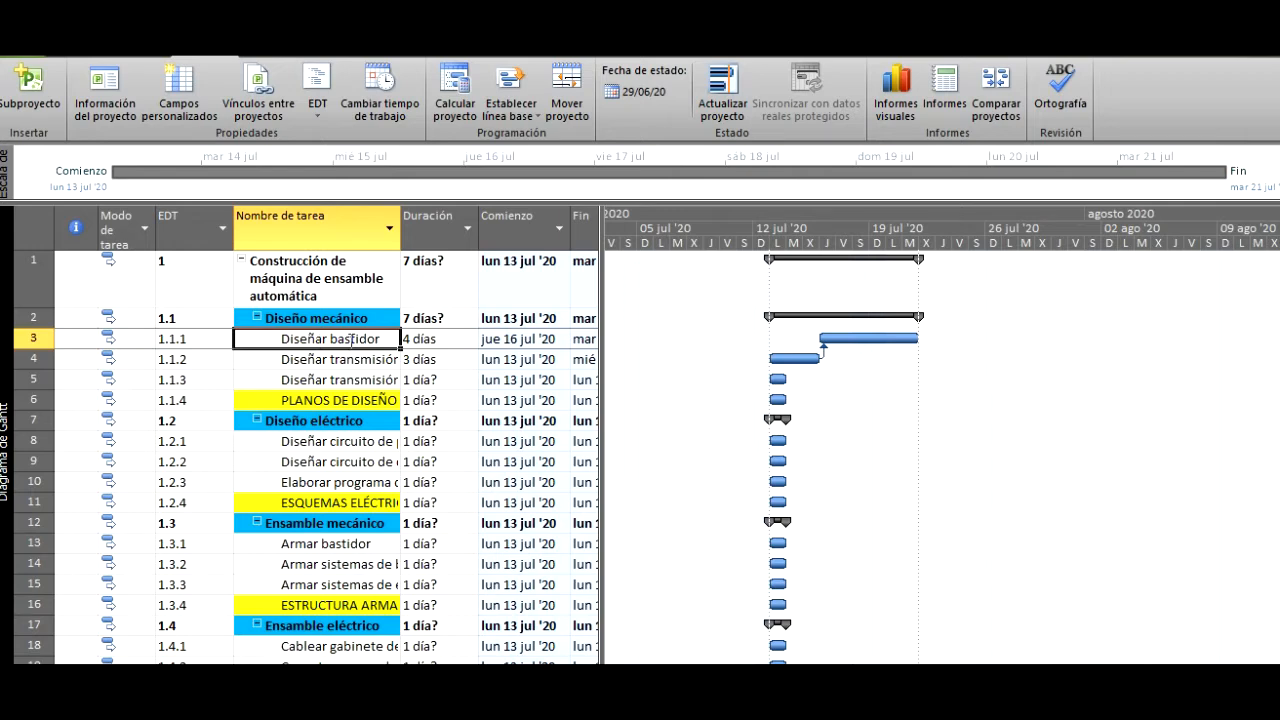
right_click(352, 342)
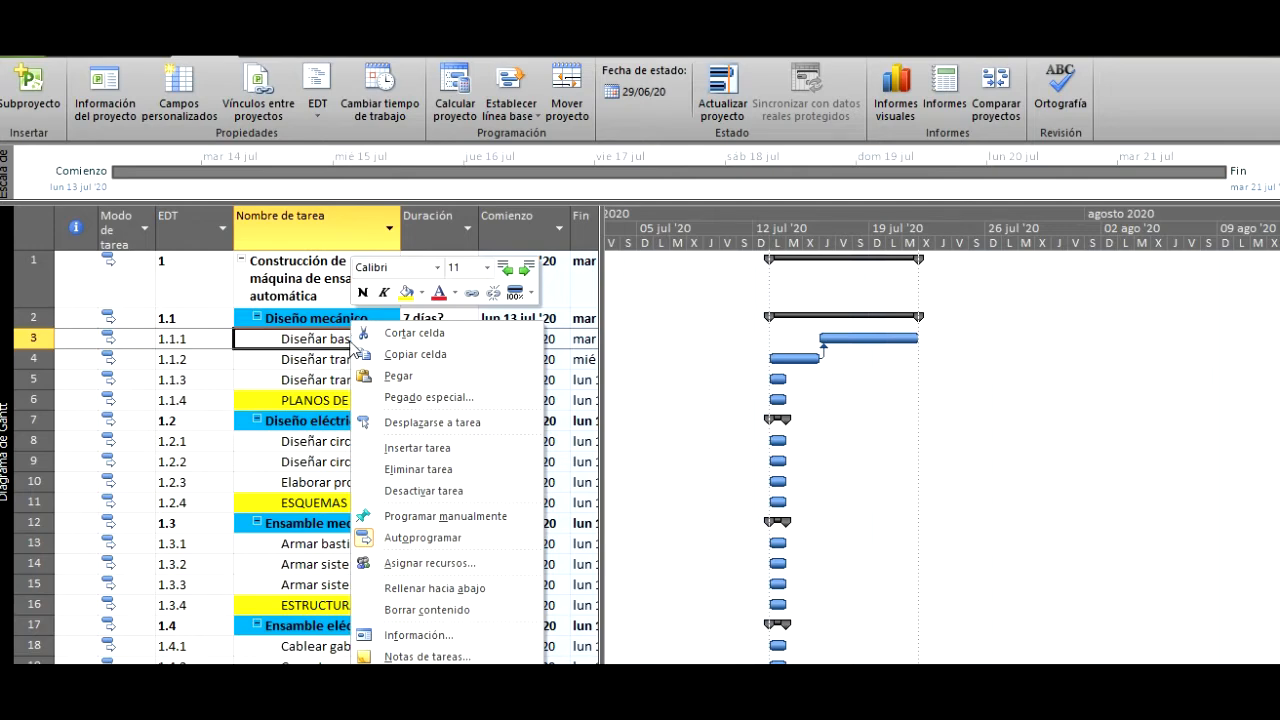
click(466, 643)
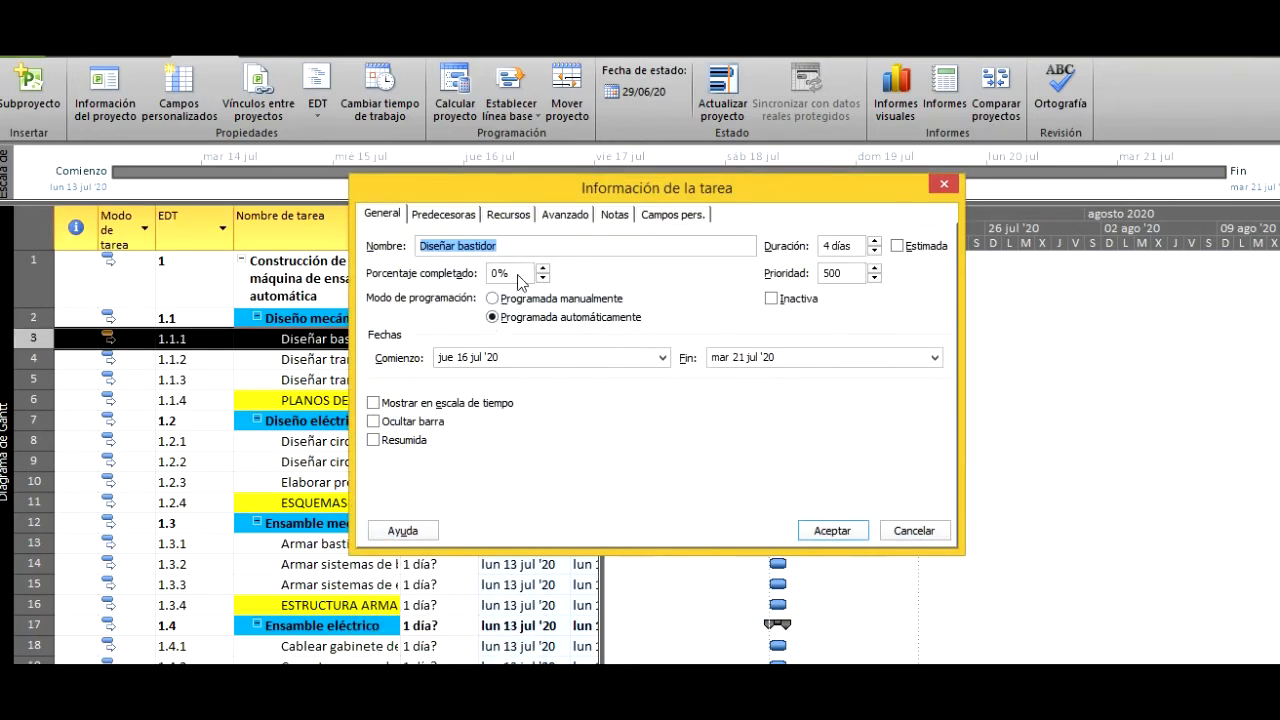
drag(522, 193, 670, 183)
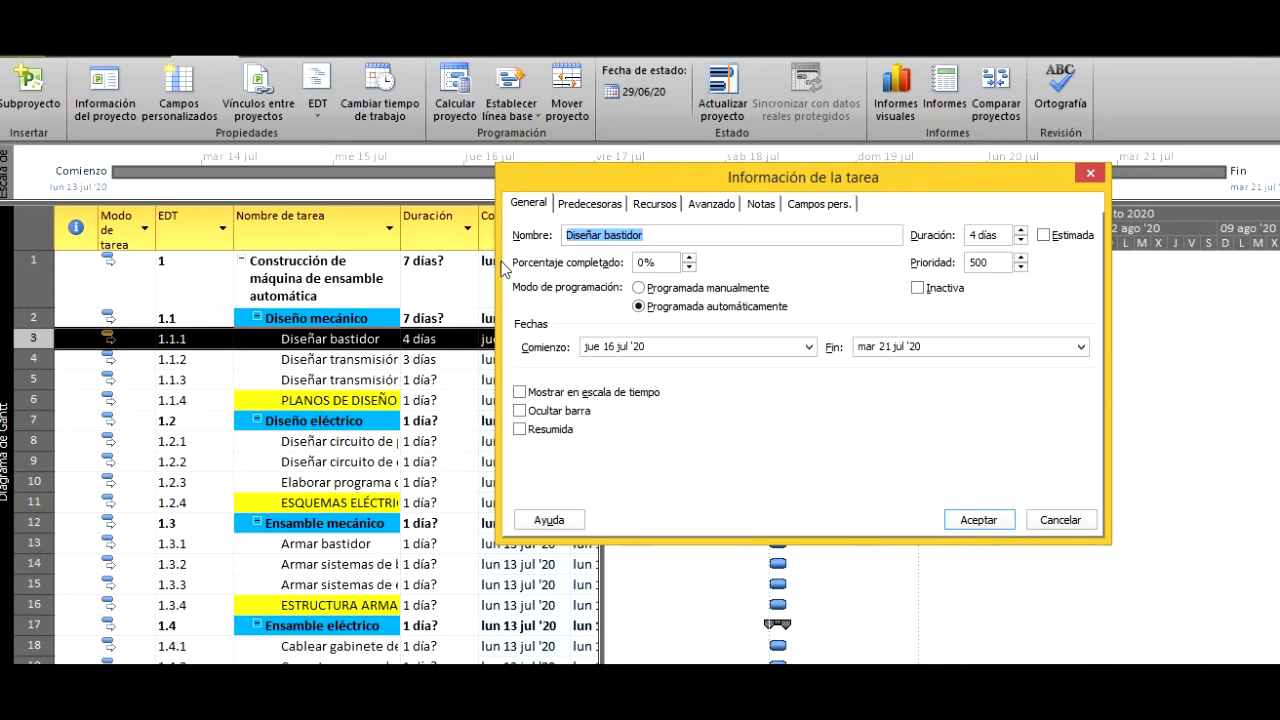
click(590, 208)
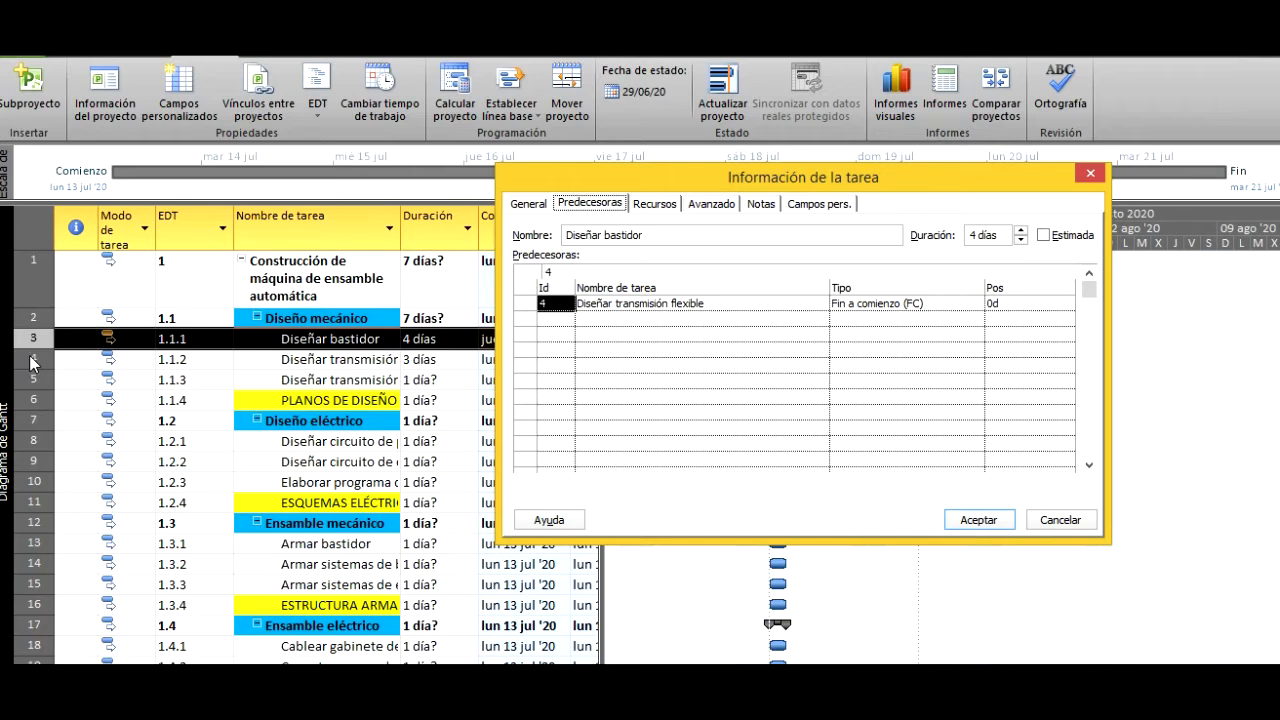
click(566, 318)
text(5)
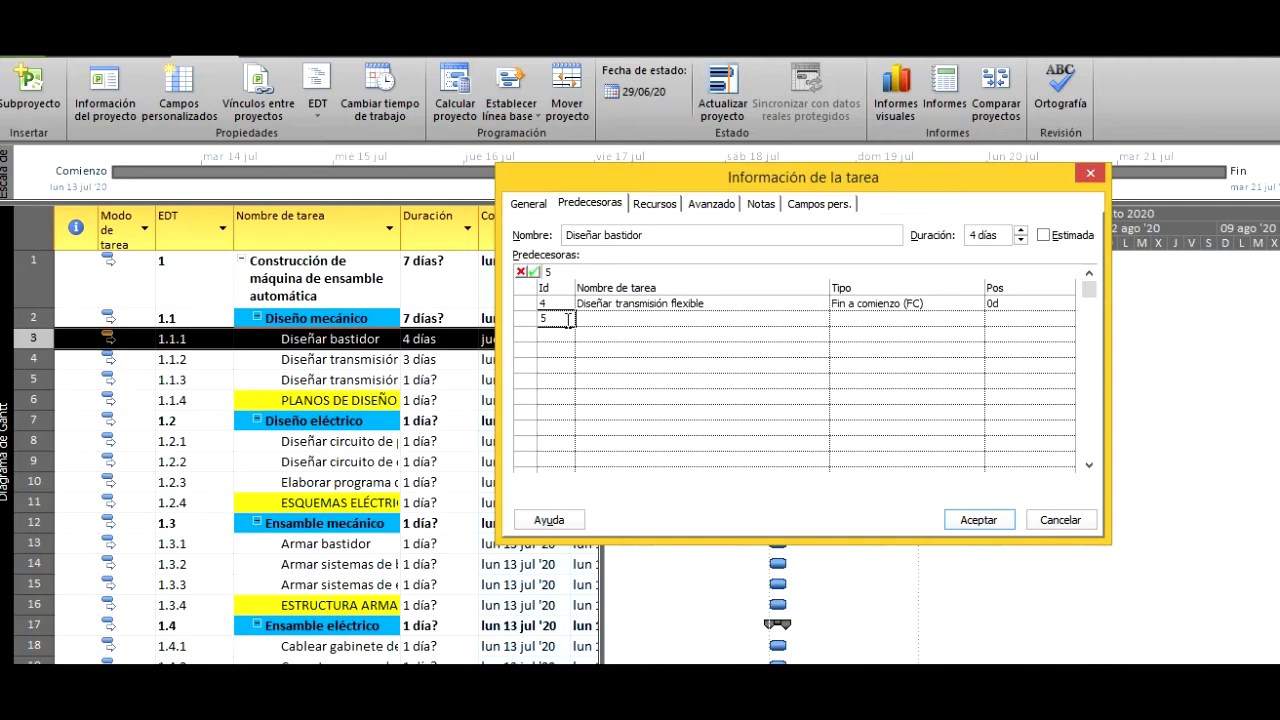
key(Return)
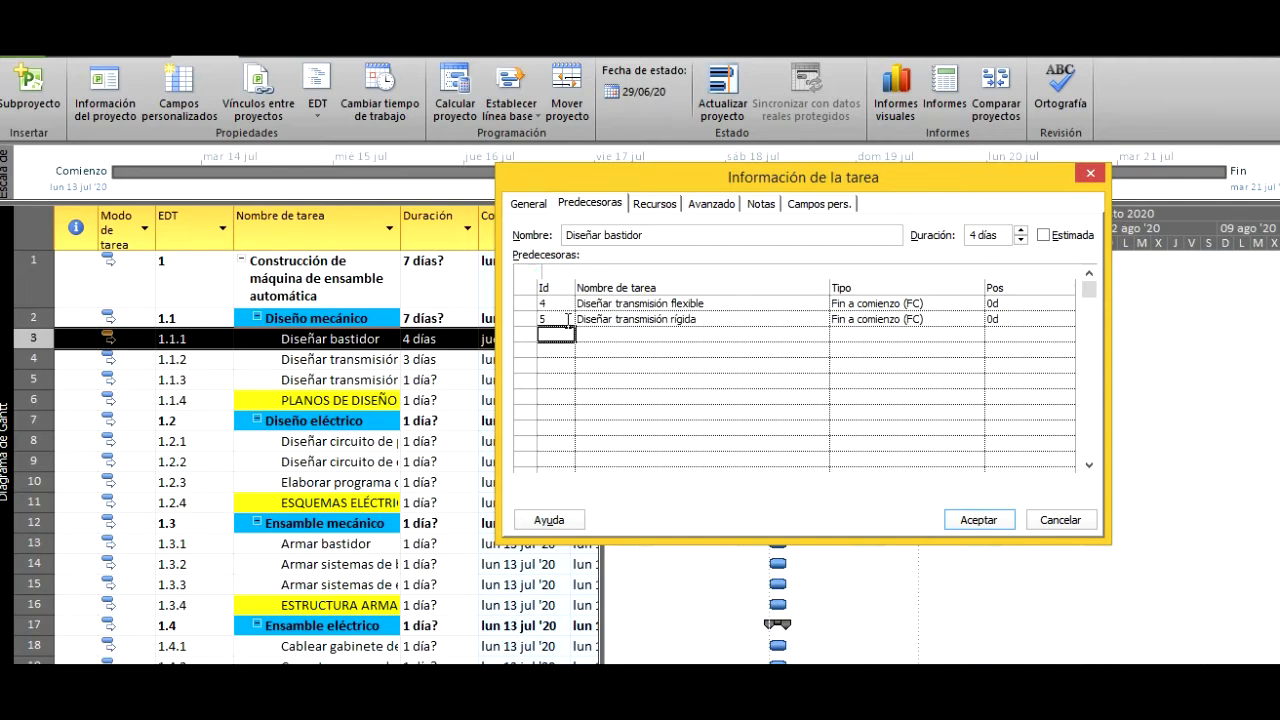
click(975, 520)
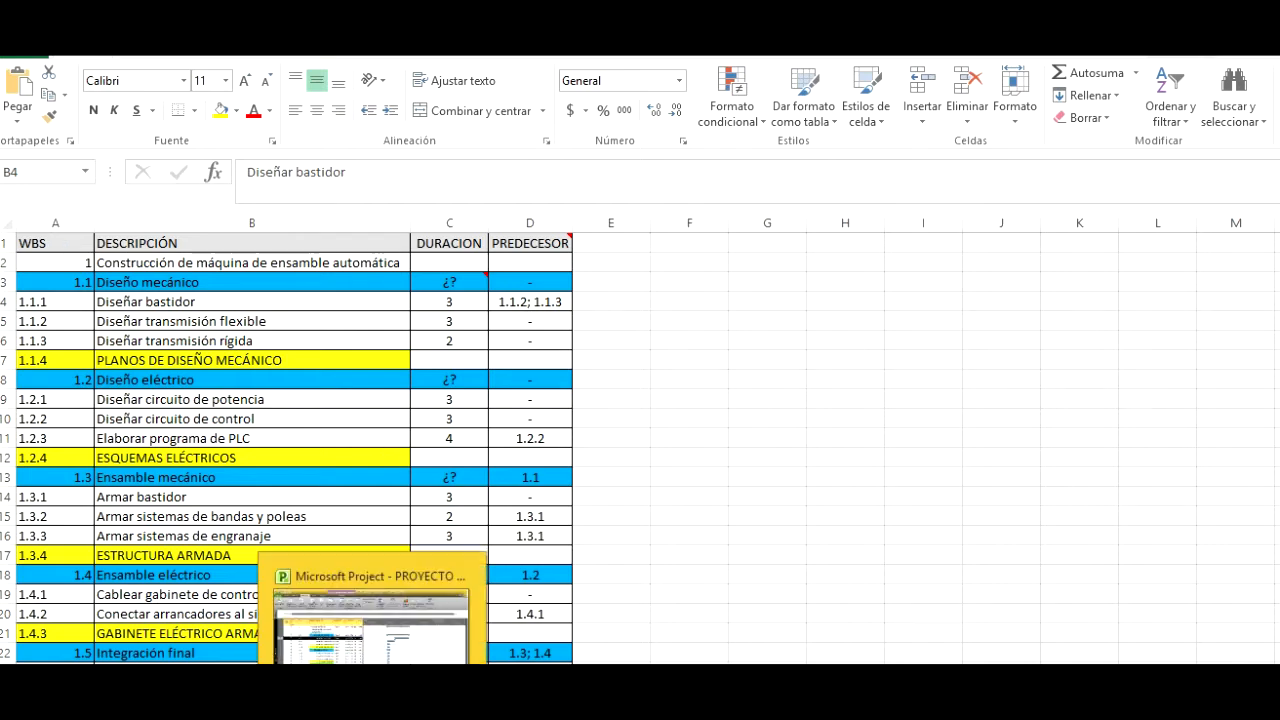
click(372, 700)
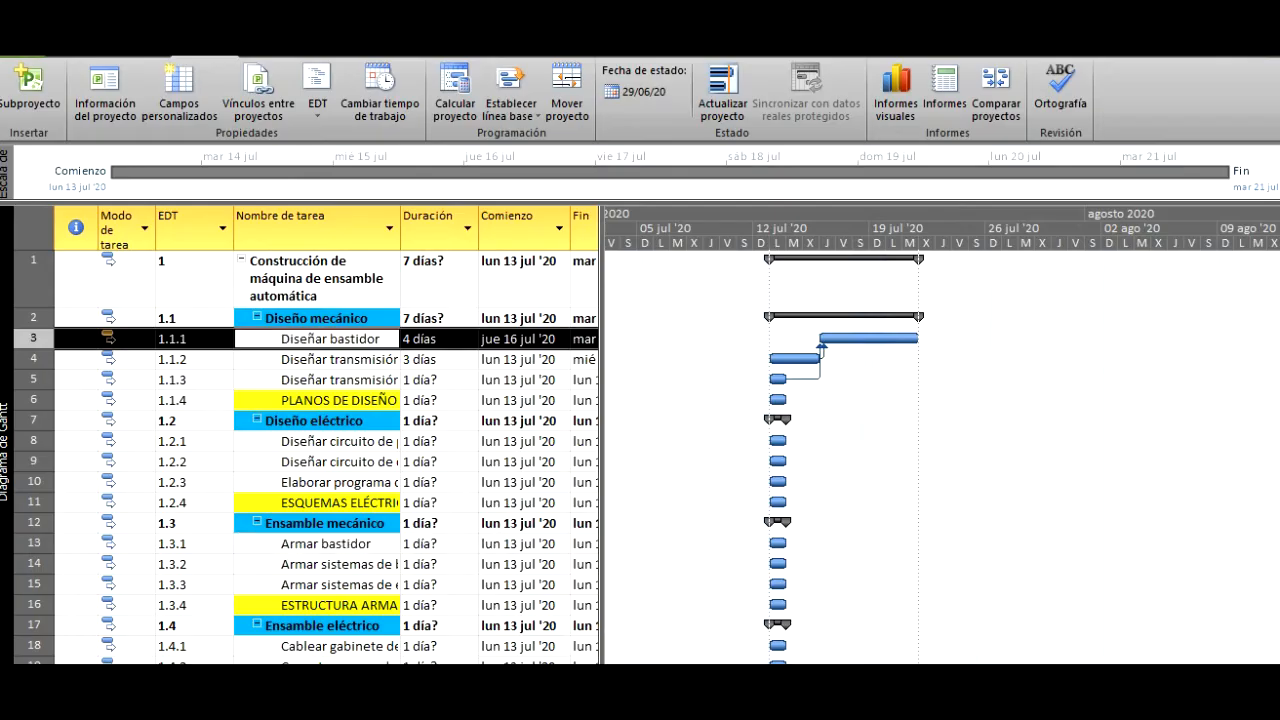
- Set the durations of Diseñar bastidor and Diseñar transmisión flexible to 3 days, and of Diseñar transmisión rígida to 2 days
click(440, 340)
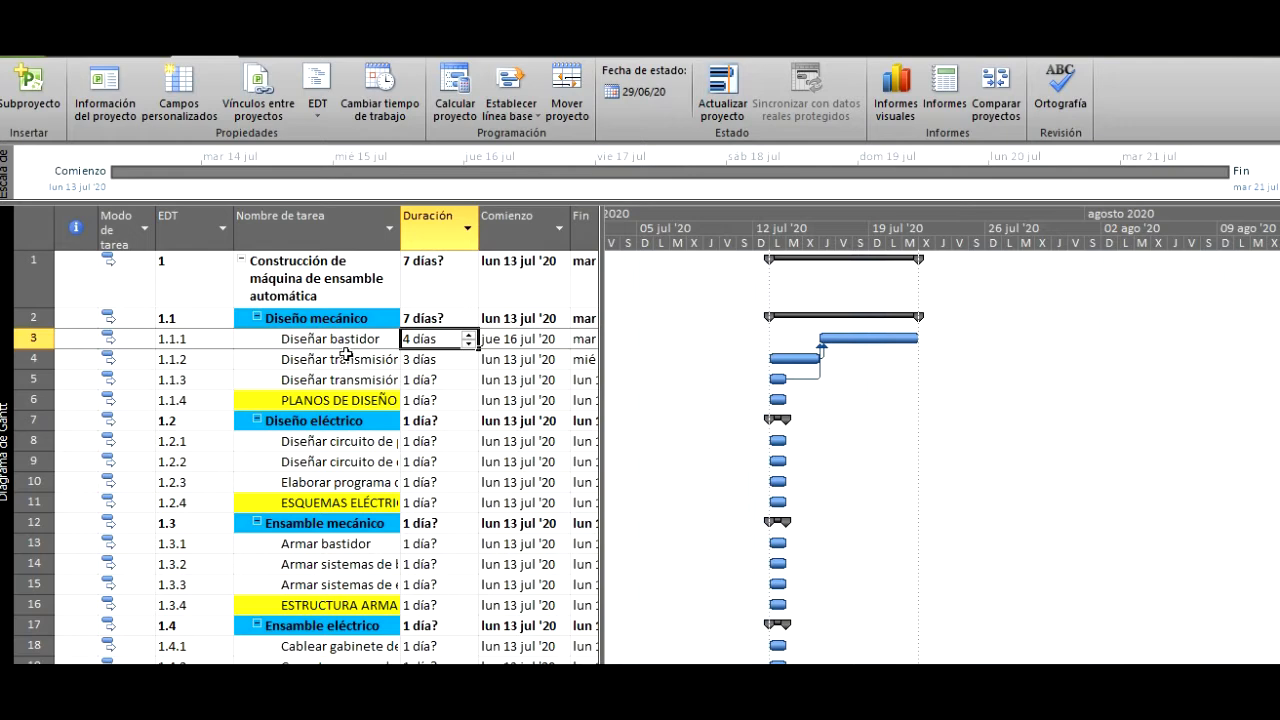
text(3)
key(Return)
text(3)
key(Return)
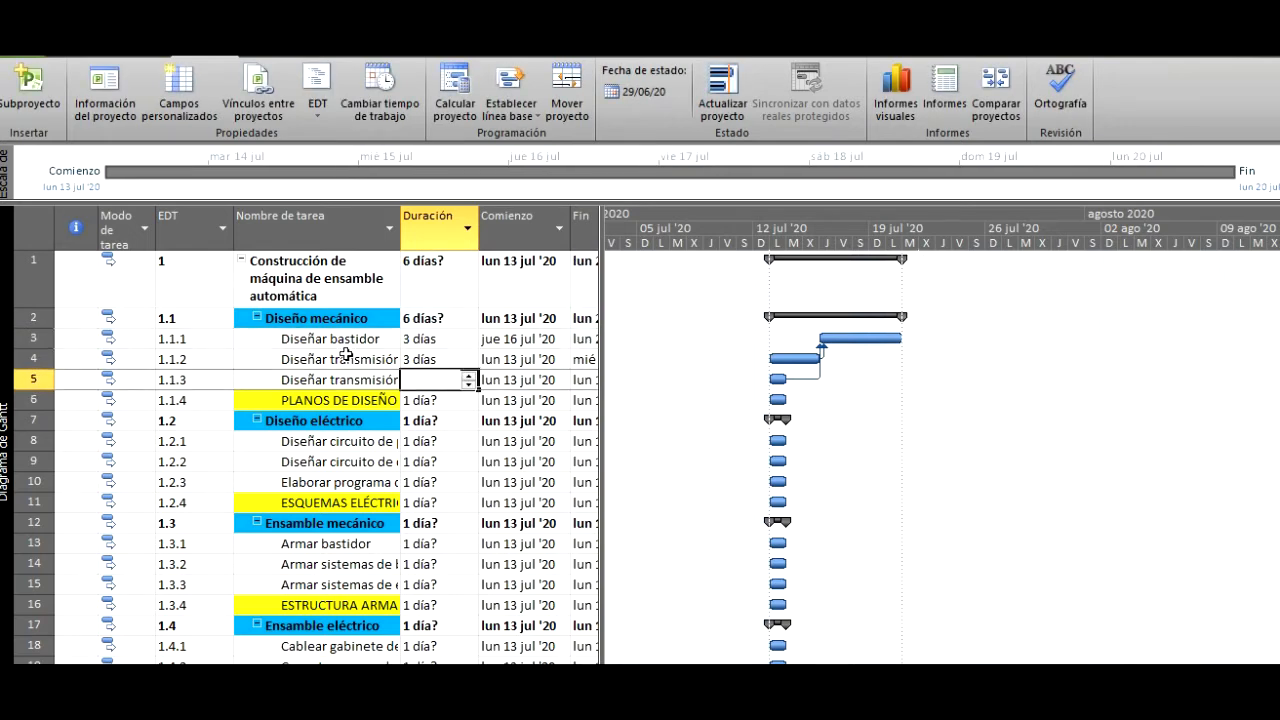
text(2)
key(Return)
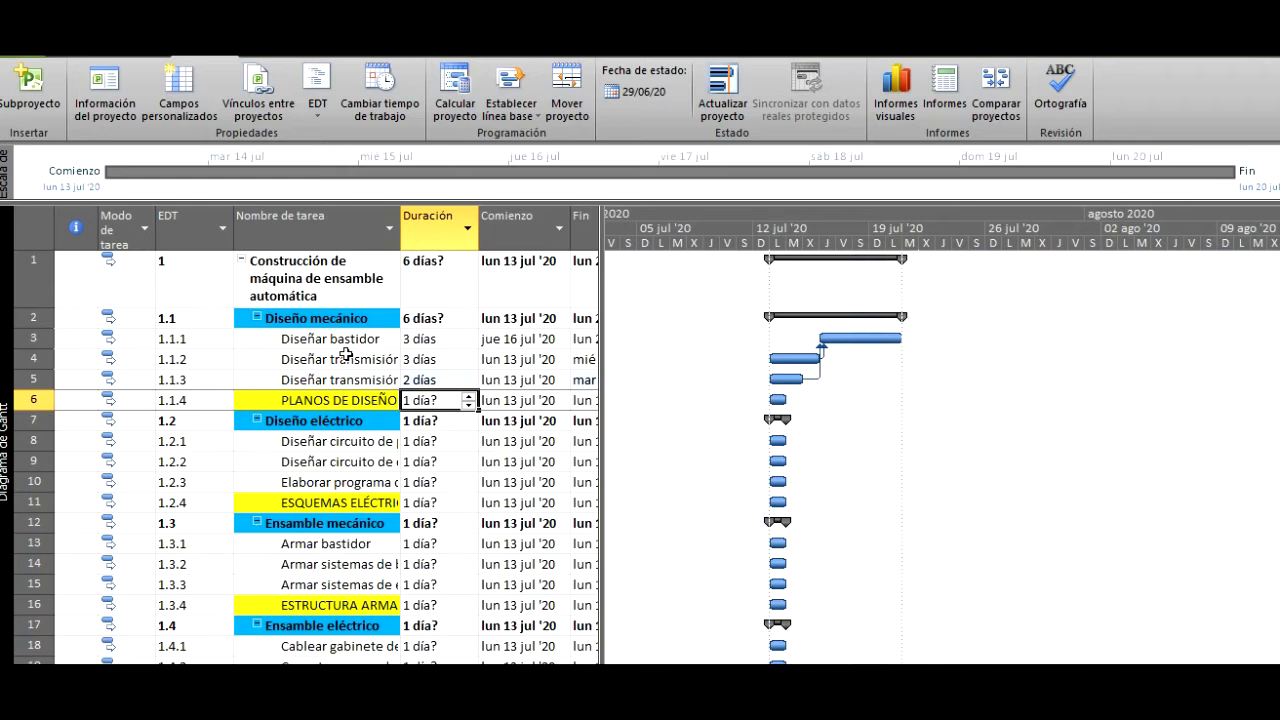
- Make the deliverable PLANOS DE DISEÑO MECÁNICO a milestone by setting its duration to 0 days
text(0)
key(Return)
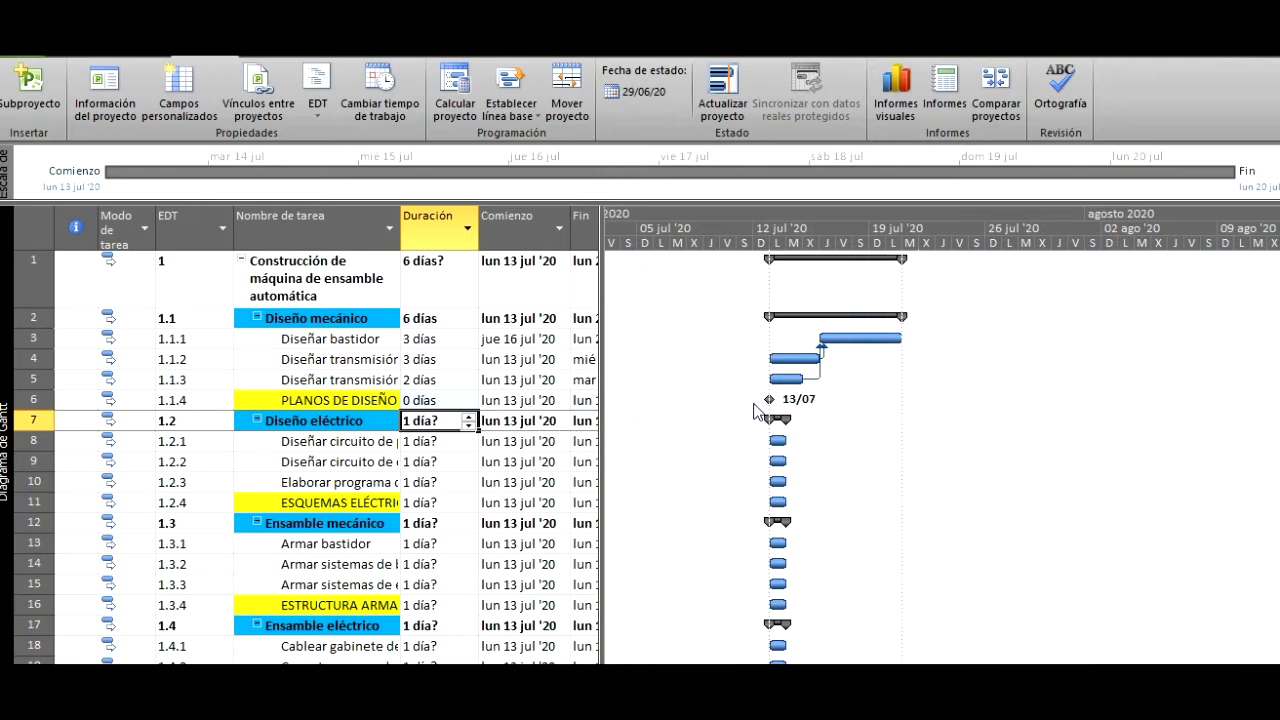
key(alt+Tab)
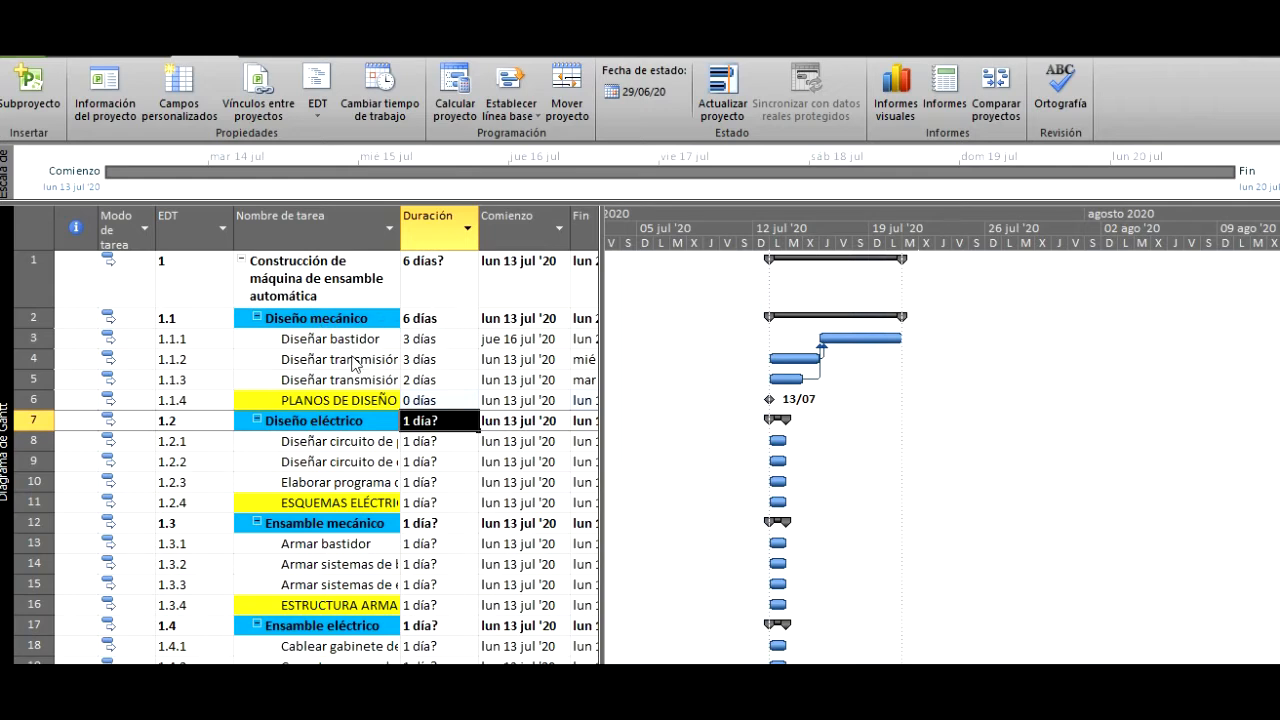
- Try a duration of 4 days for Diseñar transmisión flexible to test its effect on Diseñar bastidor
click(440, 362)
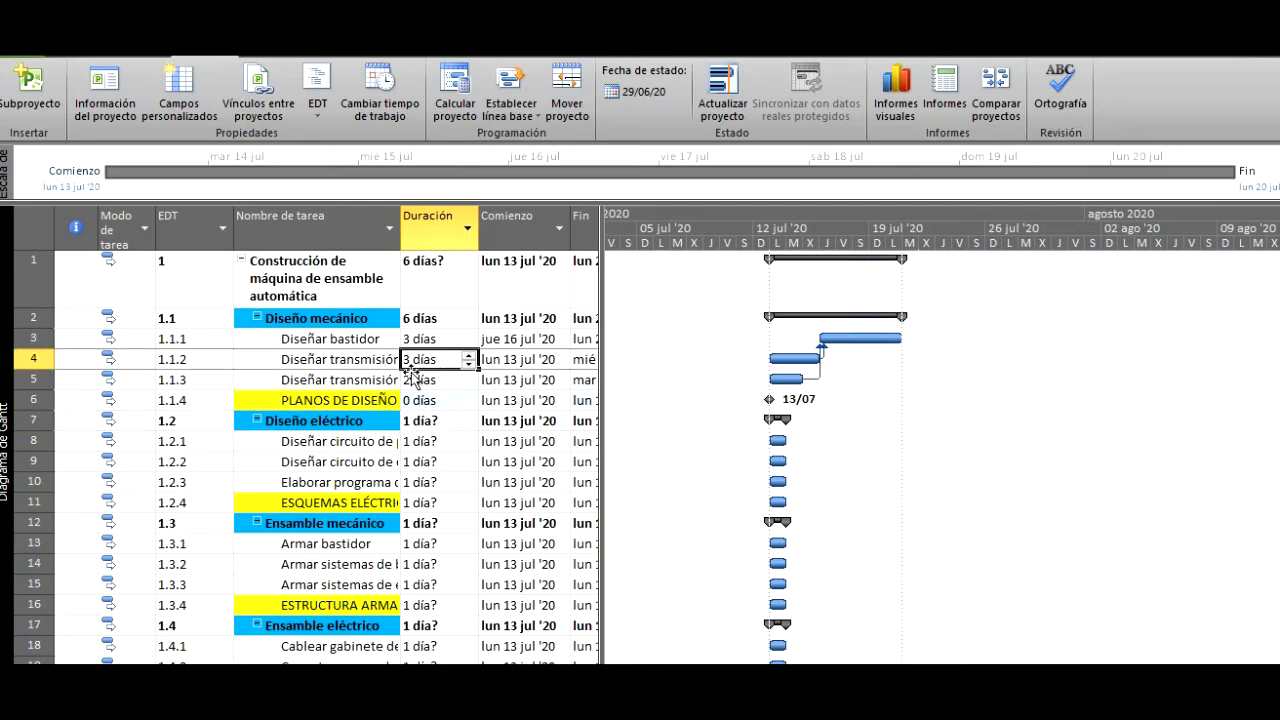
text(4)
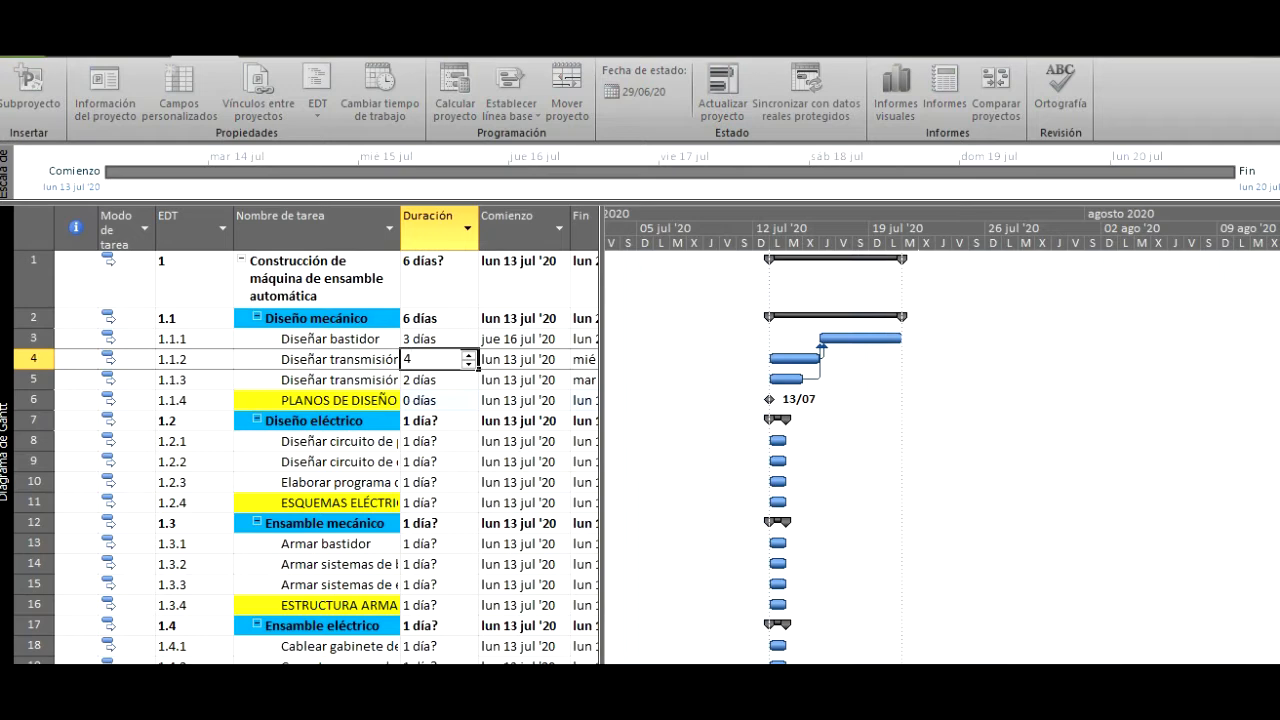
key(Return)
key(Up)
key(Up)
key(Up)
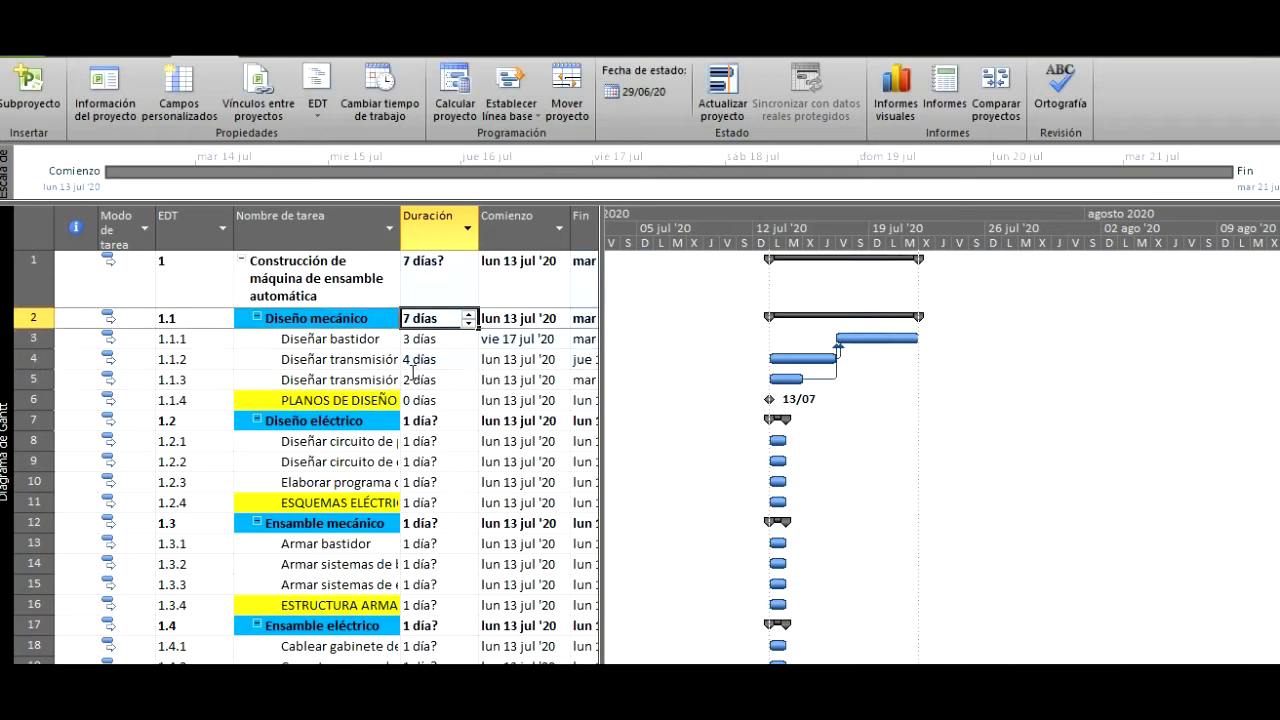
- Return the duration of Diseñar transmisión flexible to 3 days
key(Down)
key(Down)
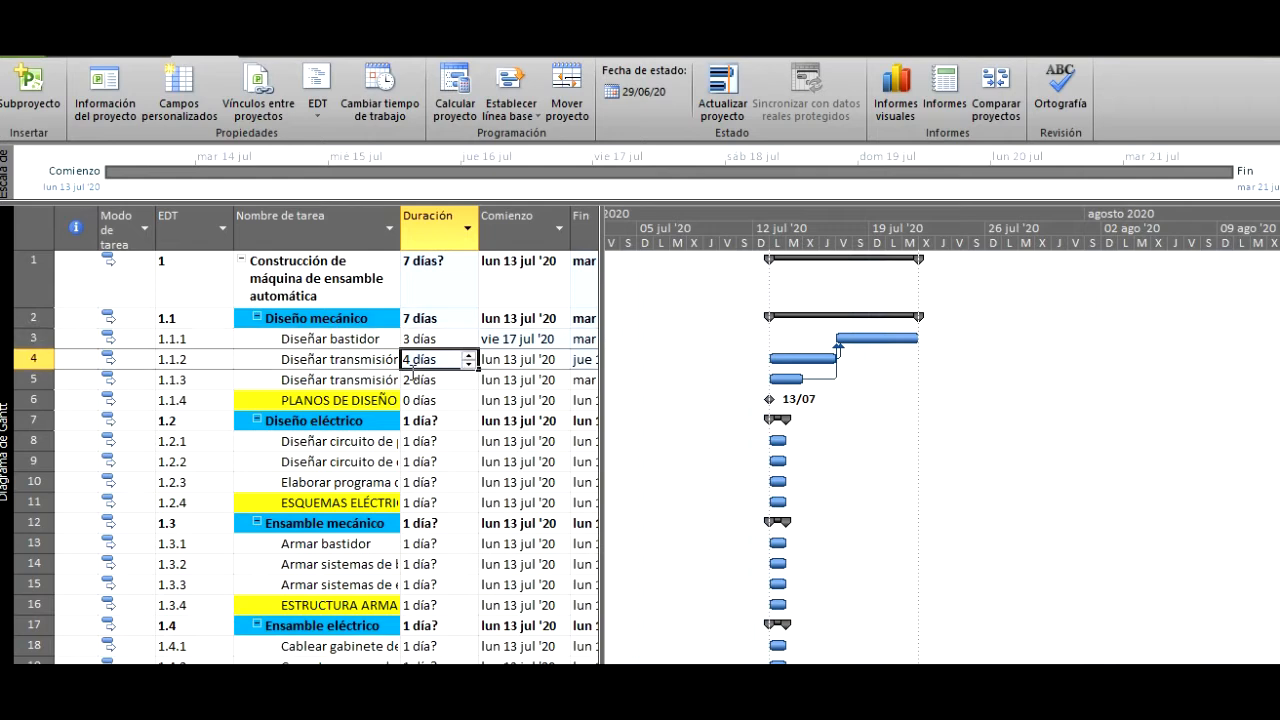
text(3)
key(Return)
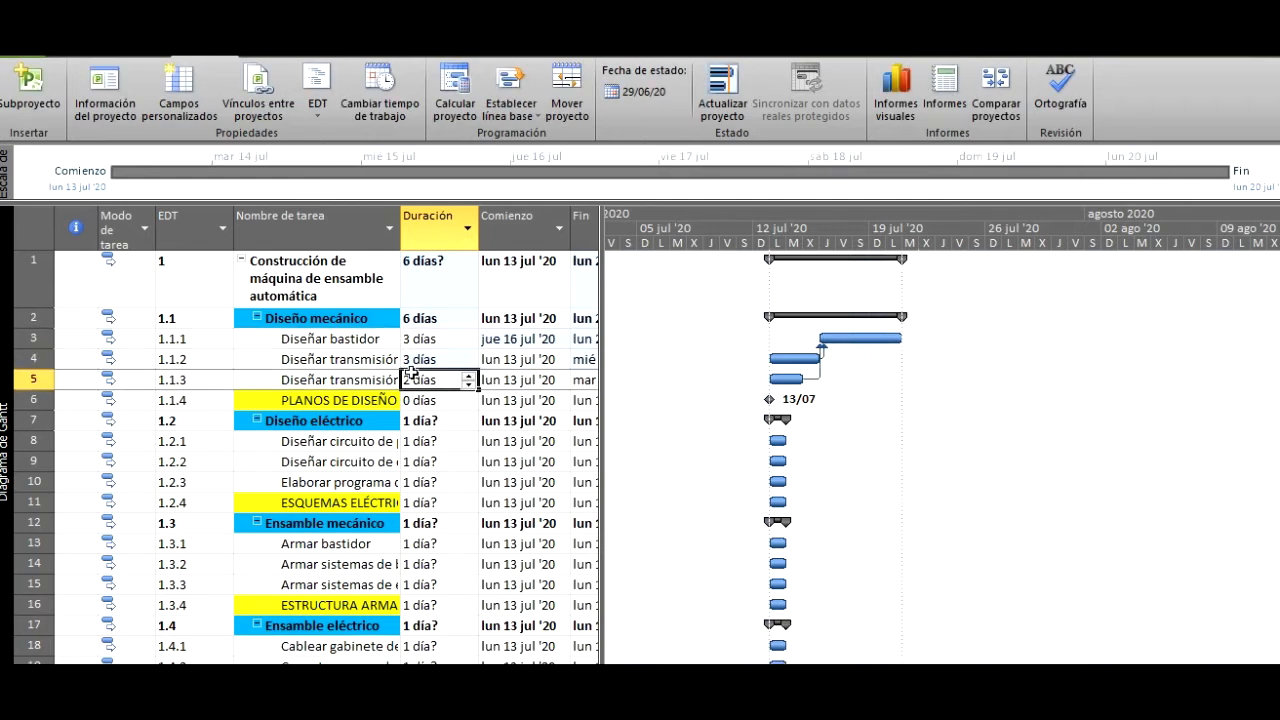
- Consult the Excel task list, and in Microsoft Project set both Diseñar circuito tasks to 3 days and Elaborar programa de PLC to 4 days
key(alt+Tab)
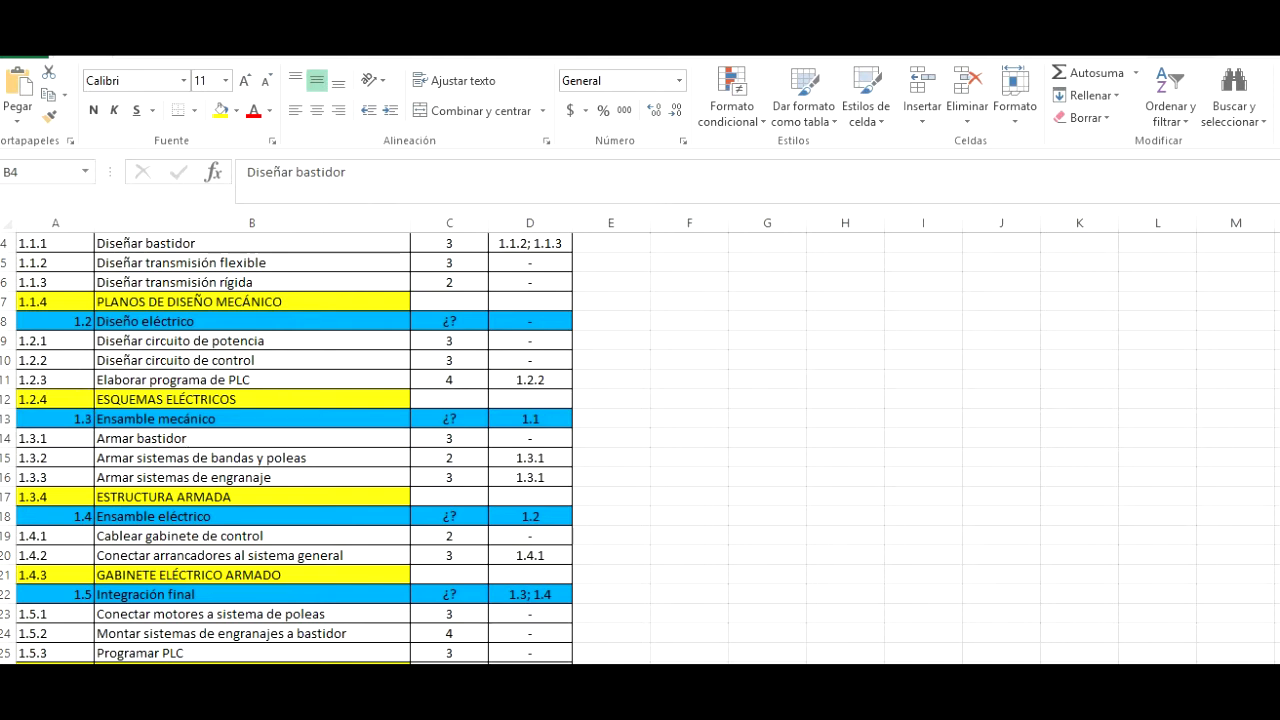
click(372, 698)
click(458, 444)
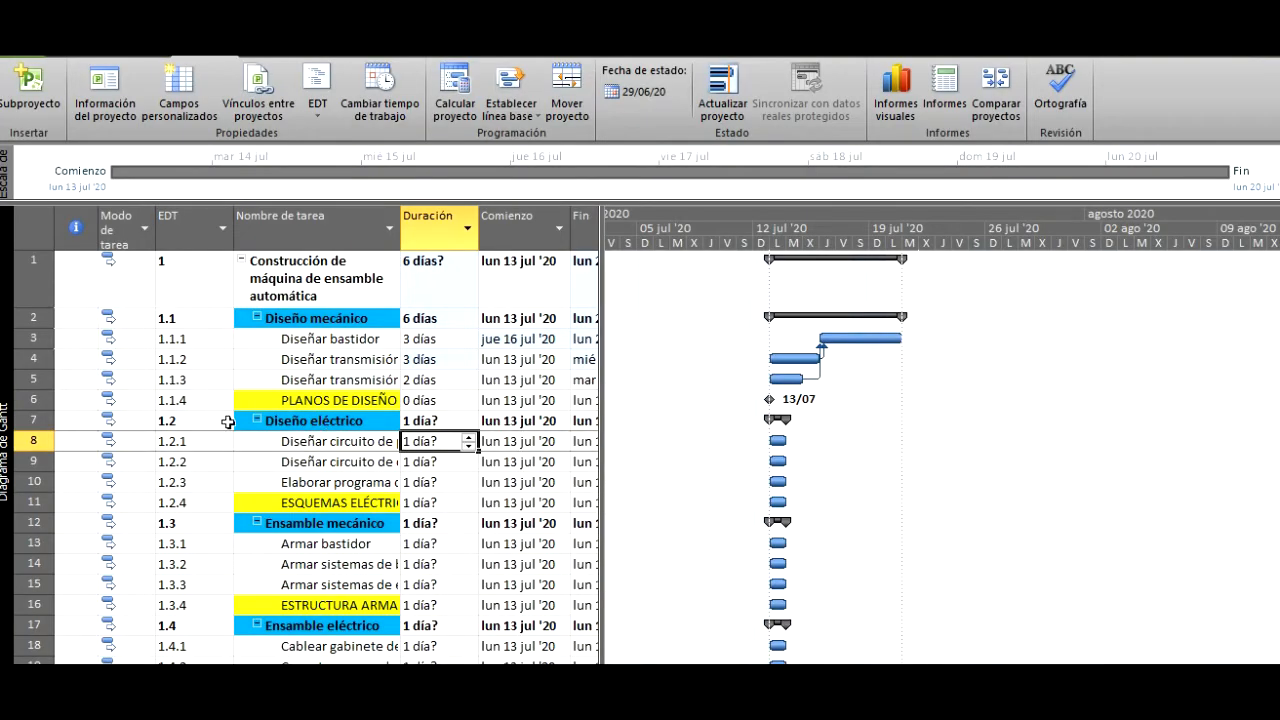
text(3)
key(Return)
text(3)
key(Return)
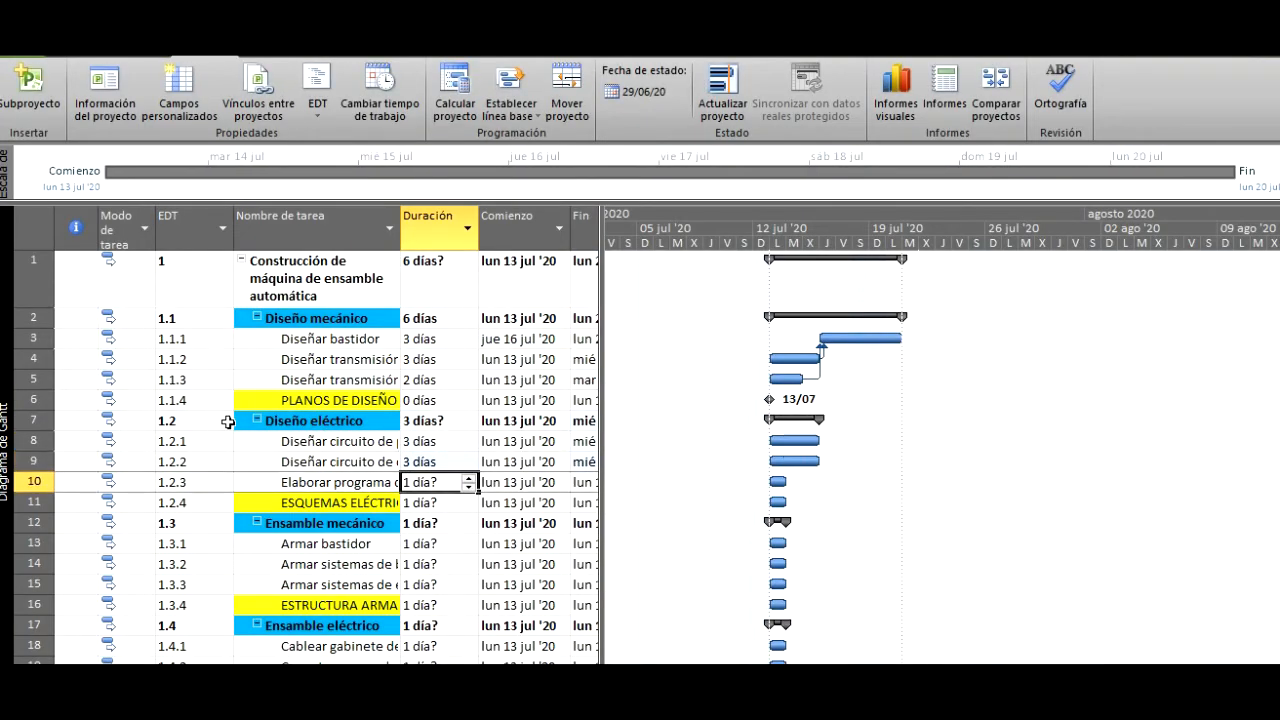
text(4)
key(Return)
- Add task ID 9, Diseñar circuito de control, as the predecessor of Elaborar programa de PLC
key(Up)
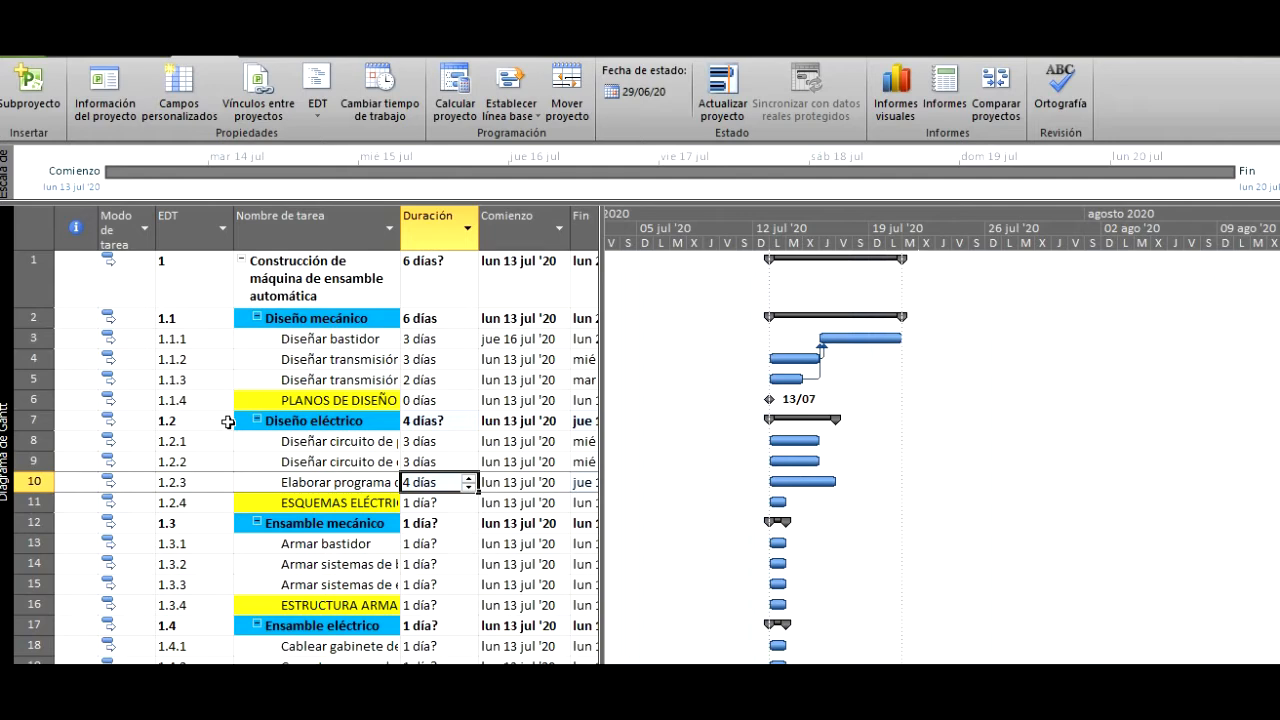
key(Left)
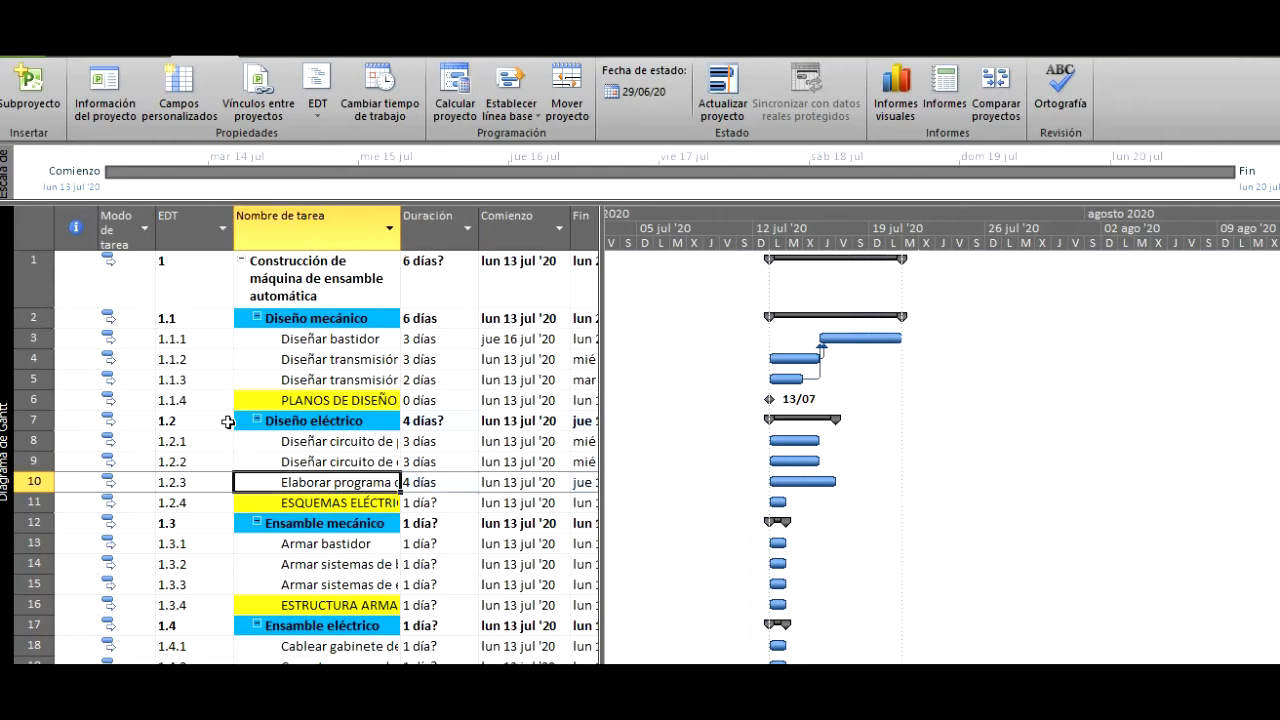
double_click(343, 483)
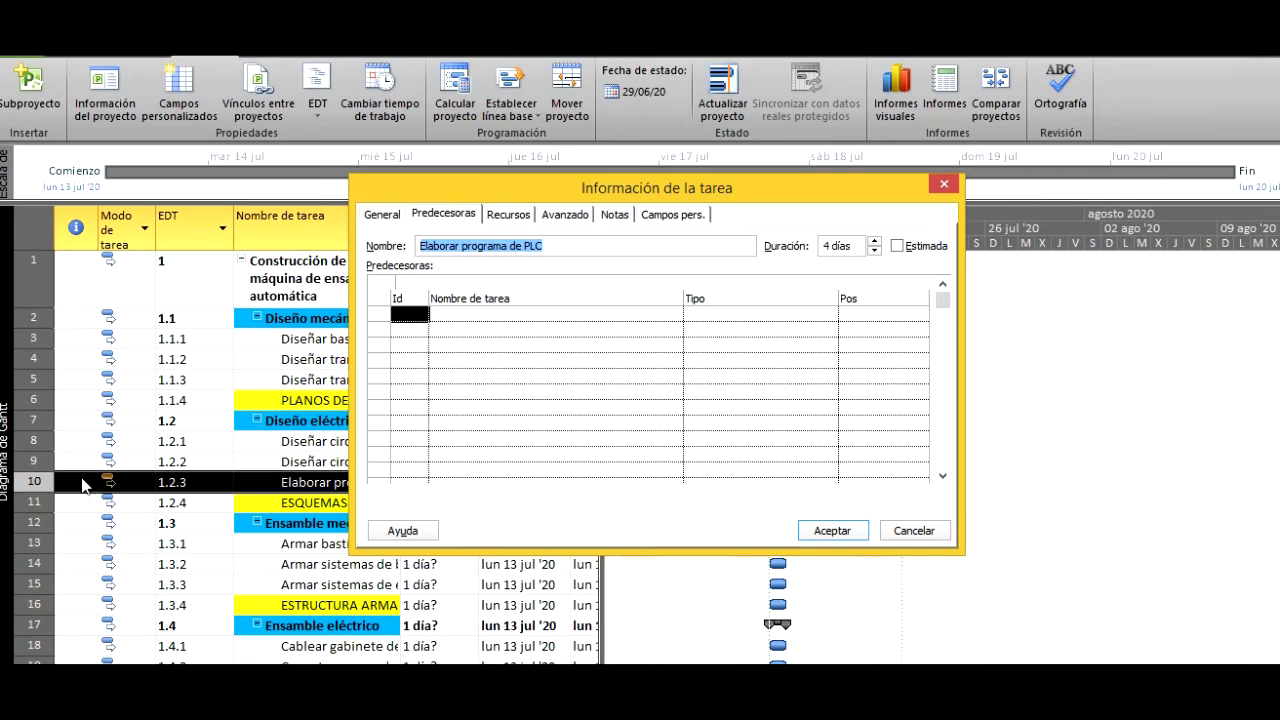
click(421, 323)
click(416, 318)
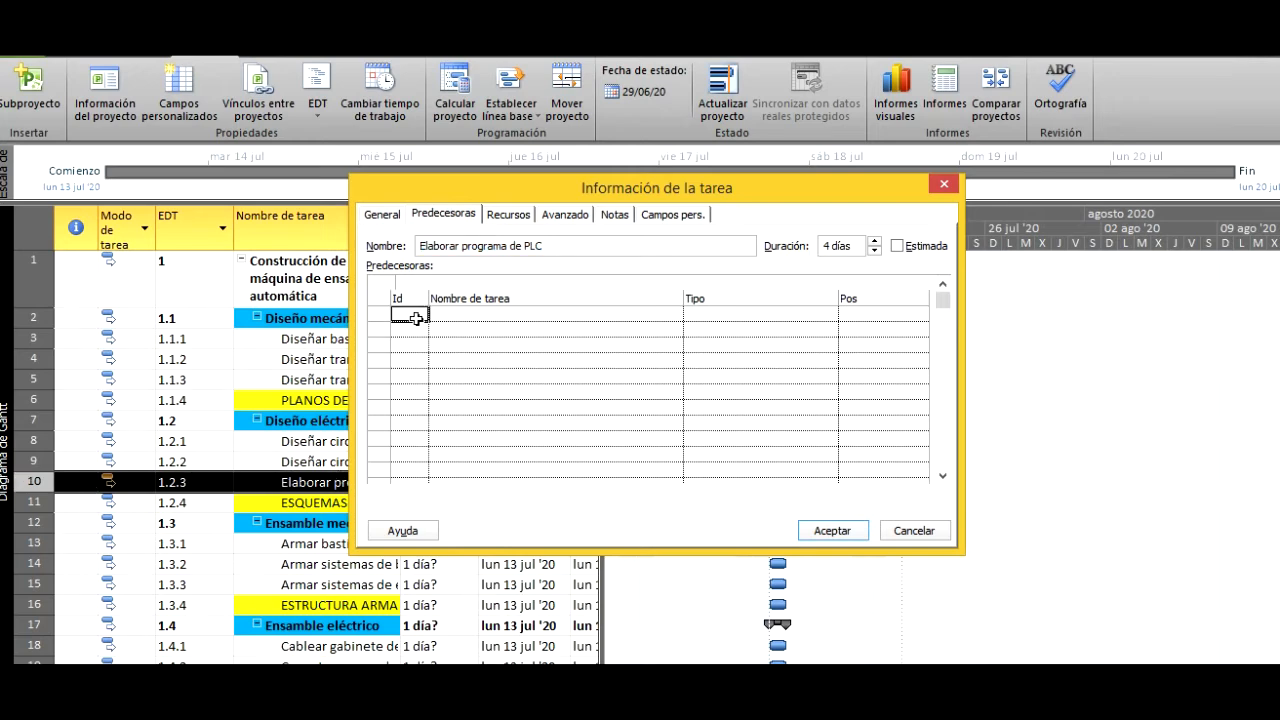
text(9)
click(848, 538)
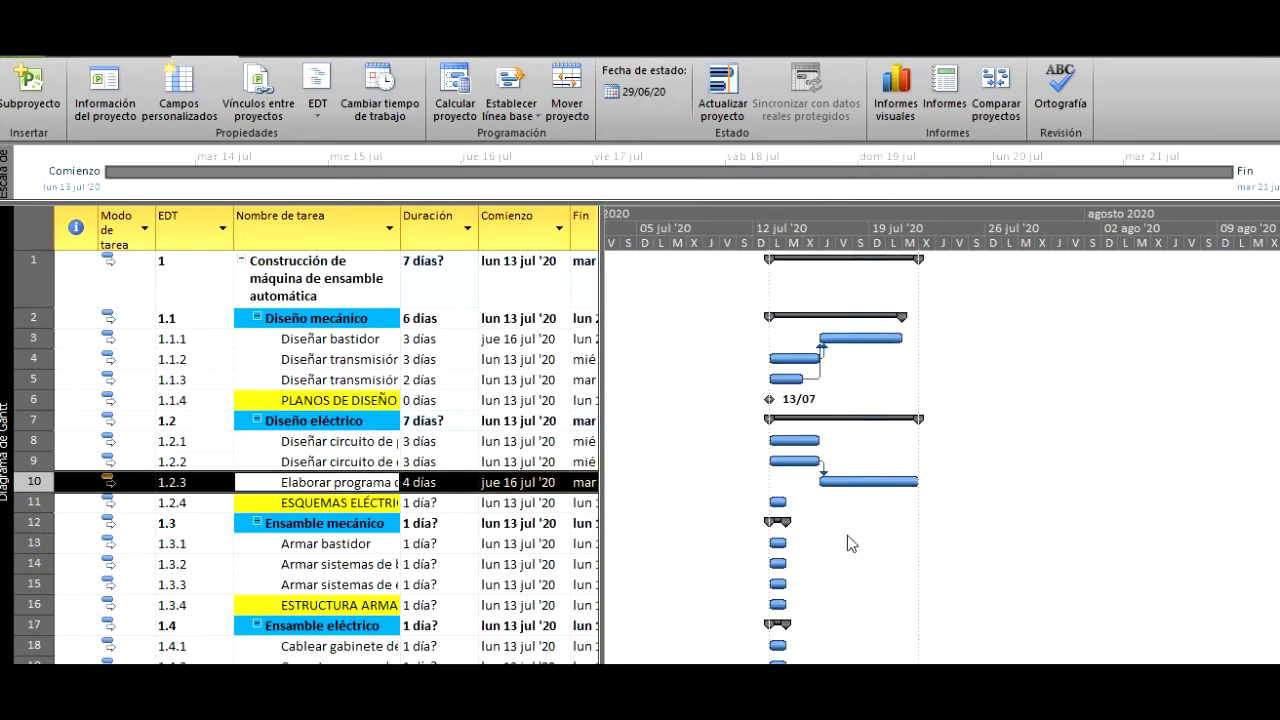
- Set the duration of ESQUEMAS ELÉCTRICOS to 0 days, and collapse the subtasks of Diseño mecánico and Diseño eléctrico
click(368, 503)
click(442, 503)
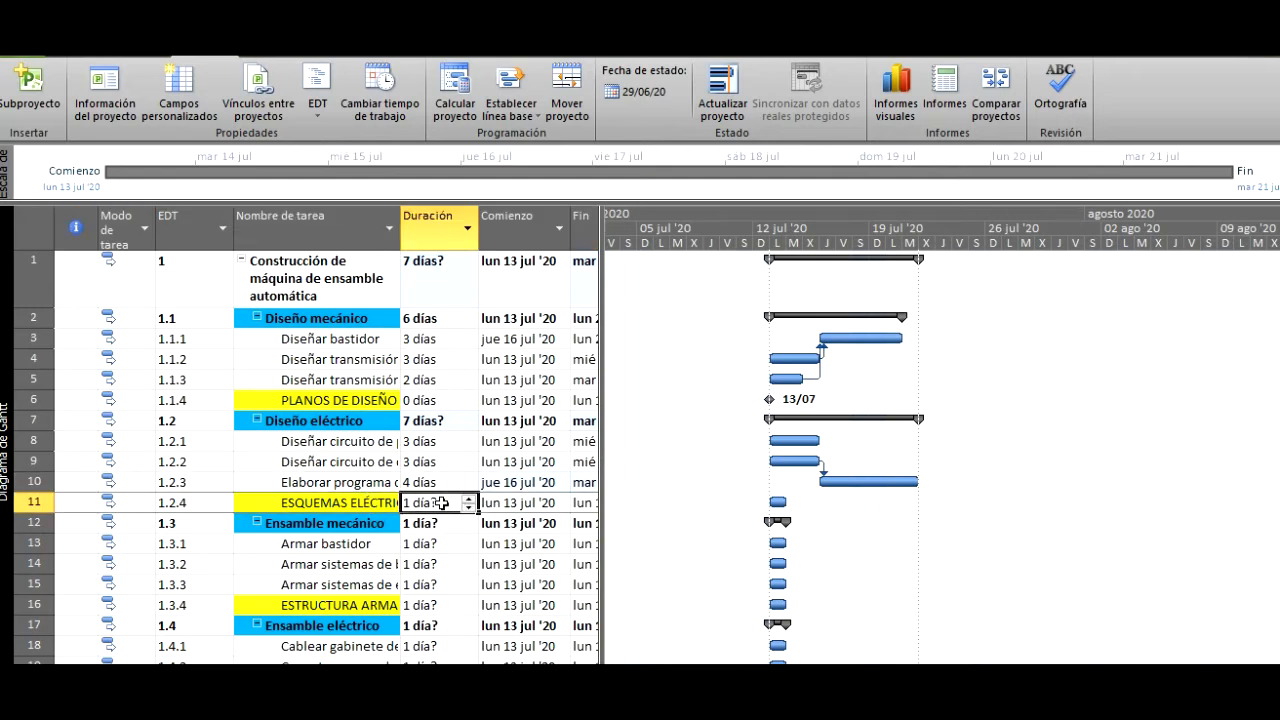
text(0)
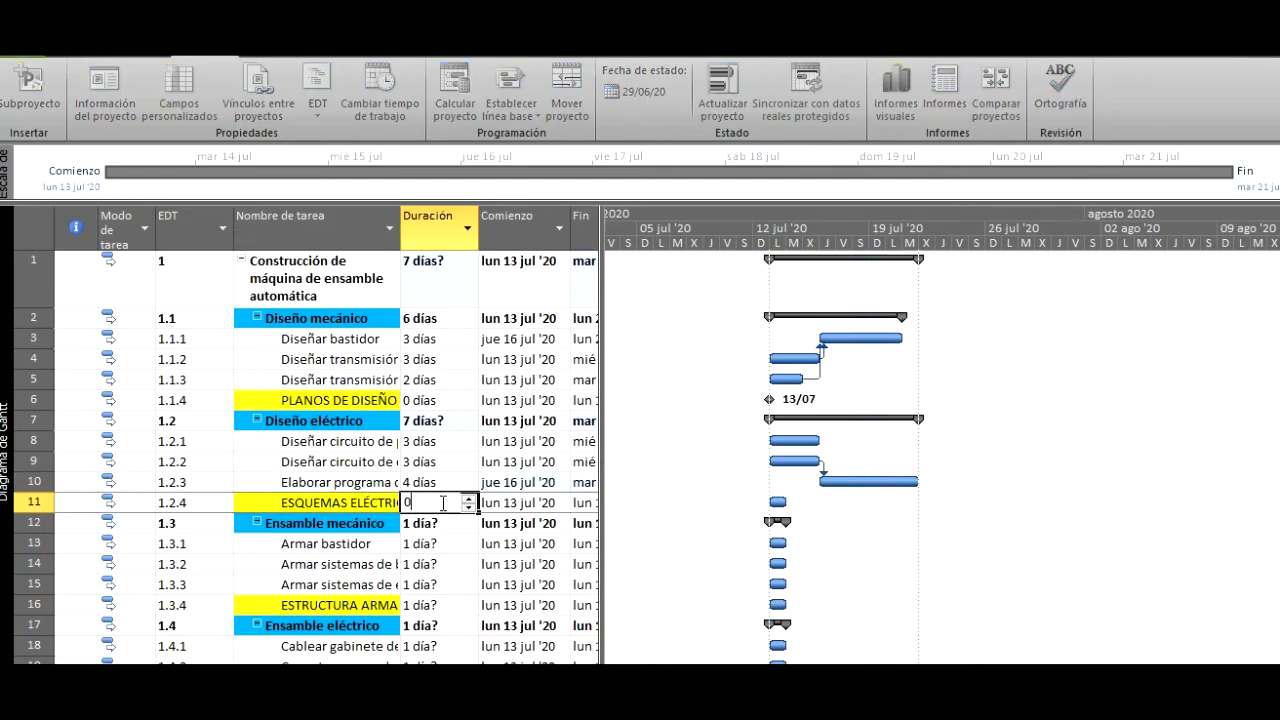
key(Return)
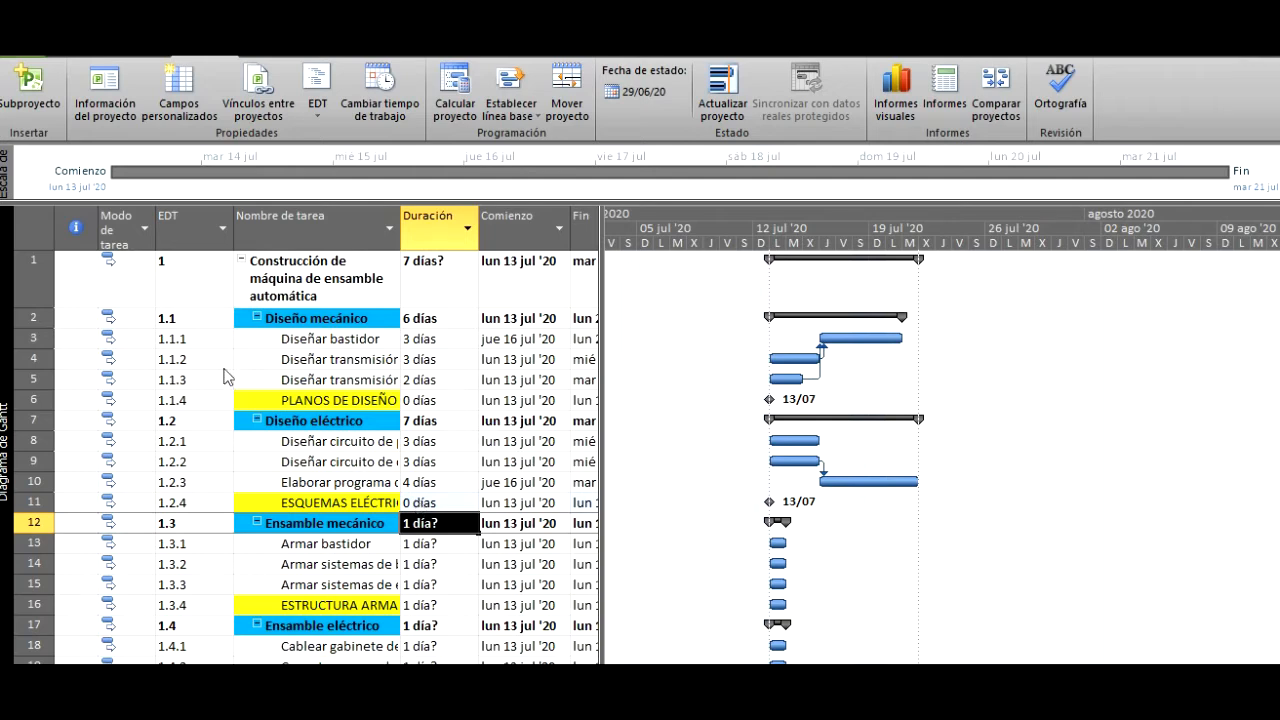
click(258, 318)
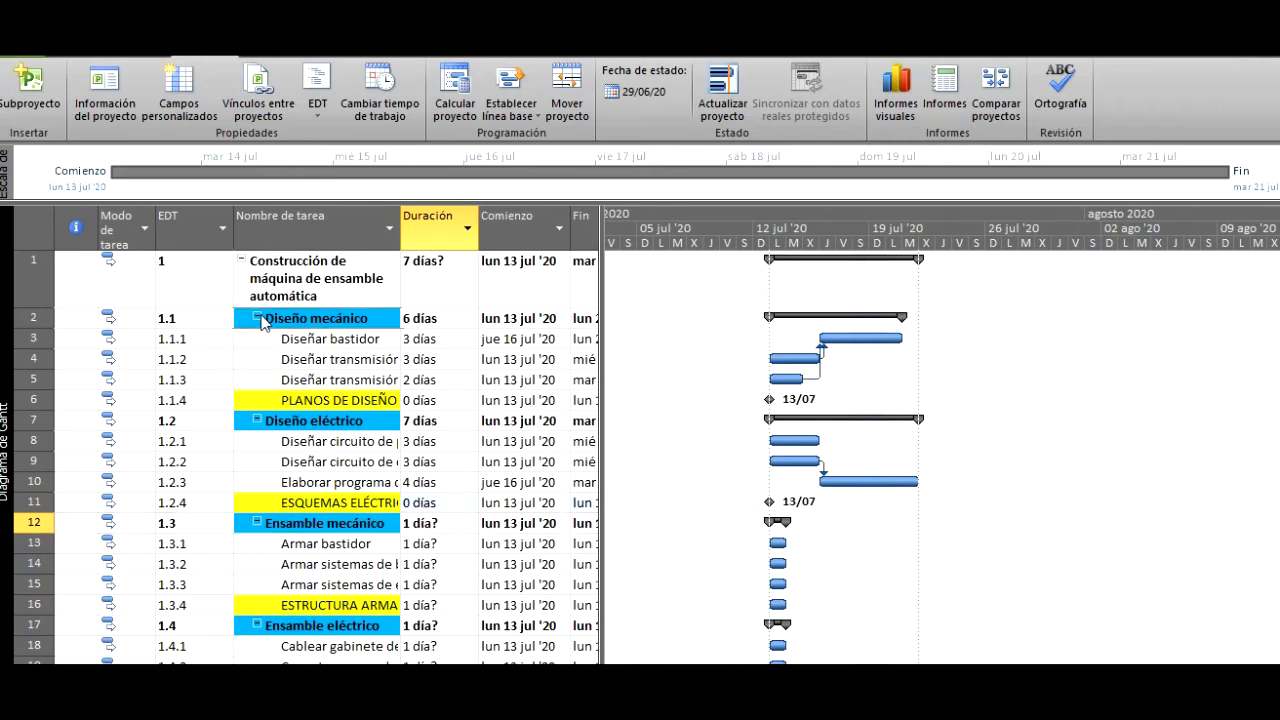
click(256, 338)
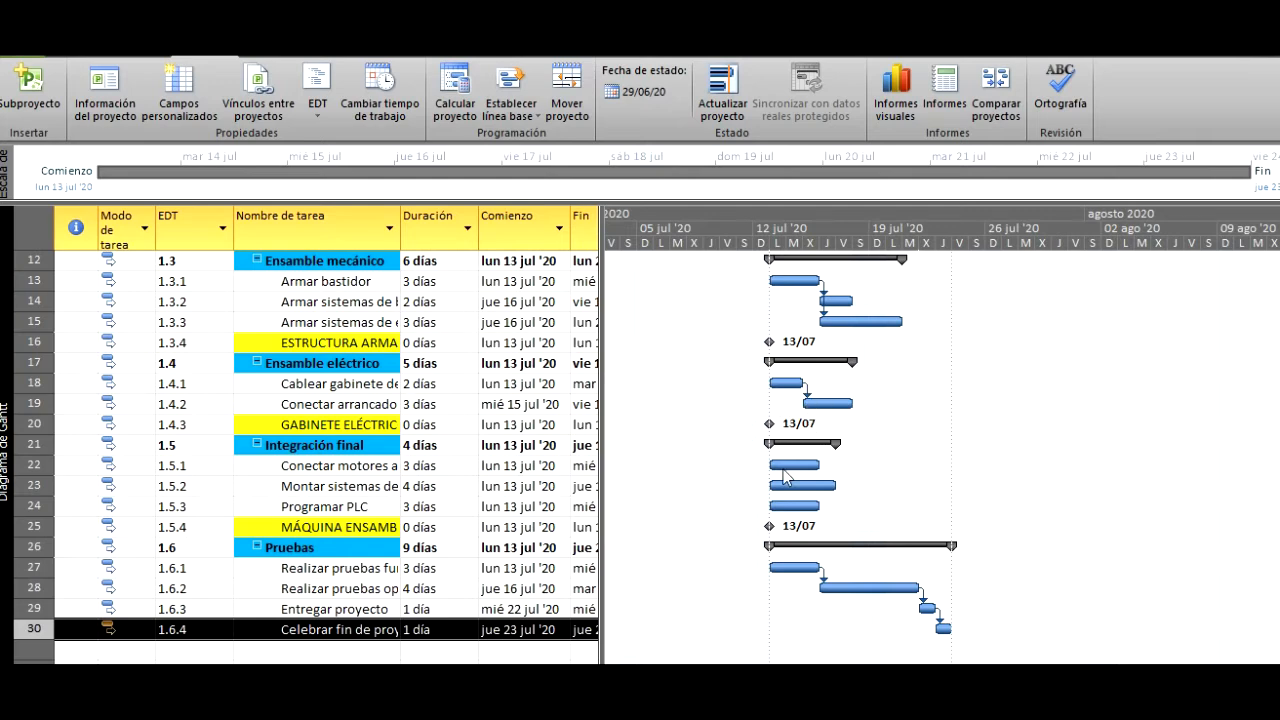
- Check the summary tasks' predecessors in Excel, and in Microsoft Project collapse Ensamble mecánico, Ensamble eléctrico, Integración final and Pruebas
key(alt+Tab)
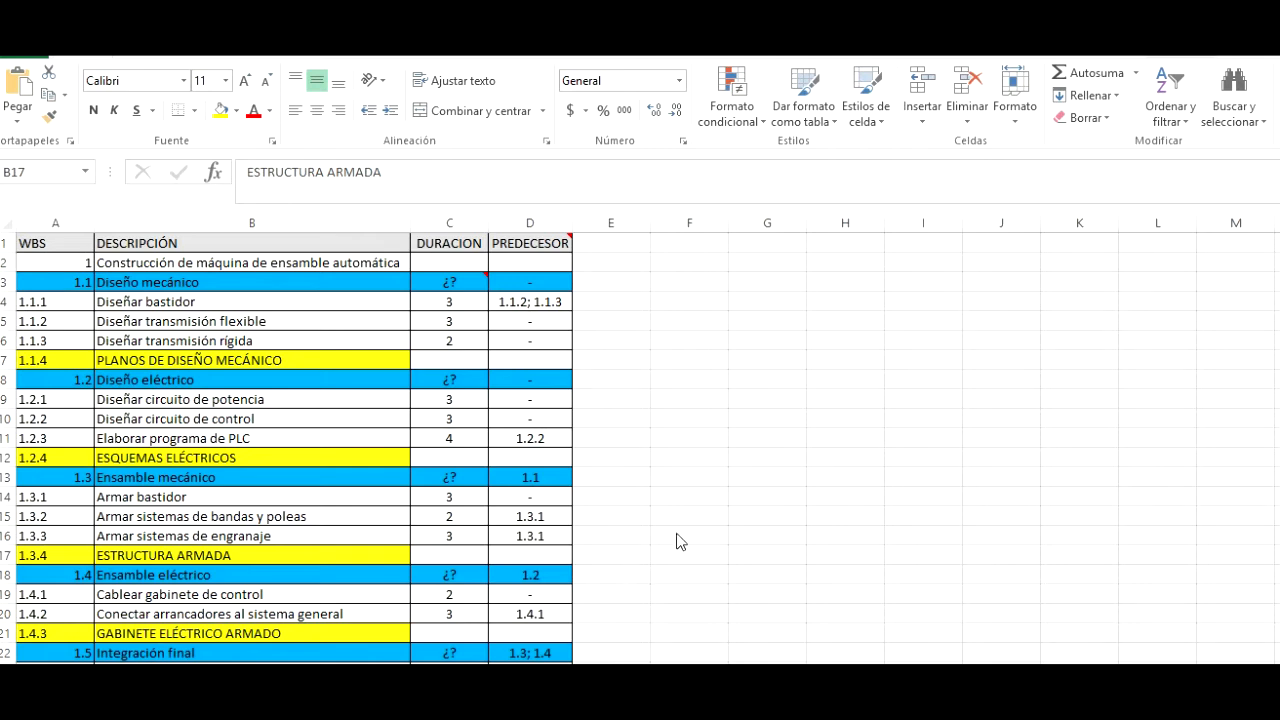
scroll(626, 531, down, 4)
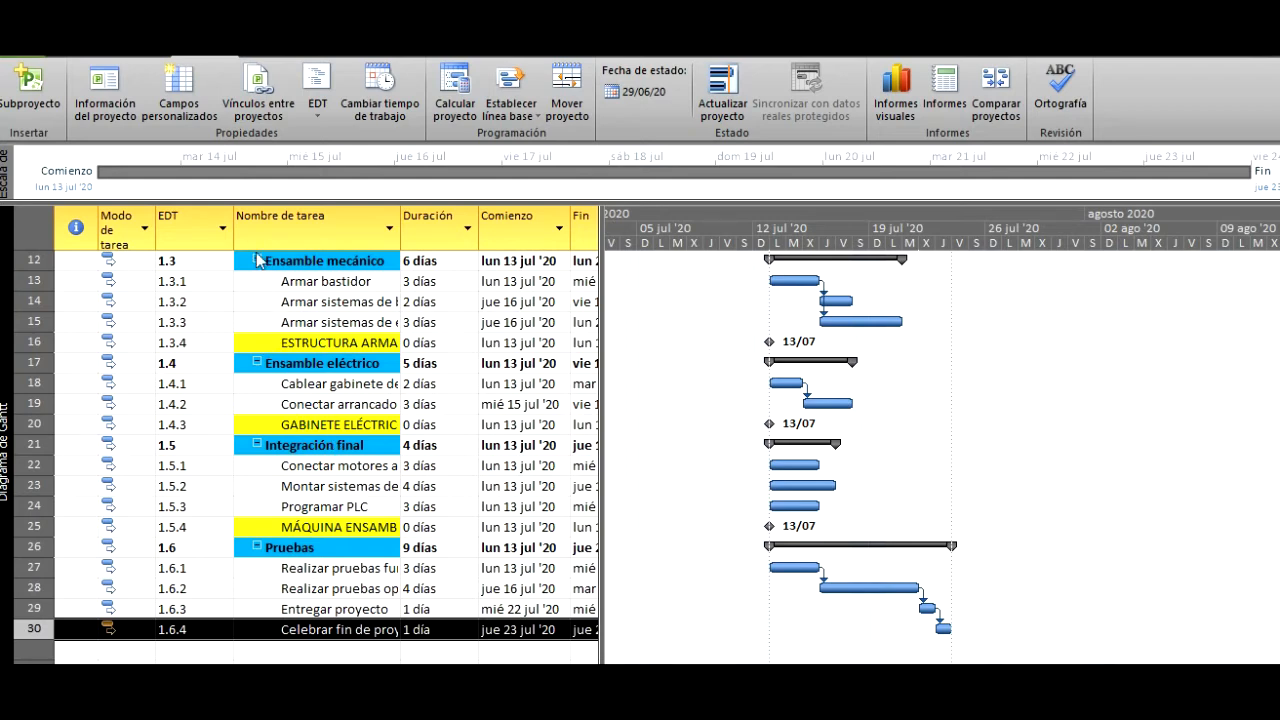
click(258, 261)
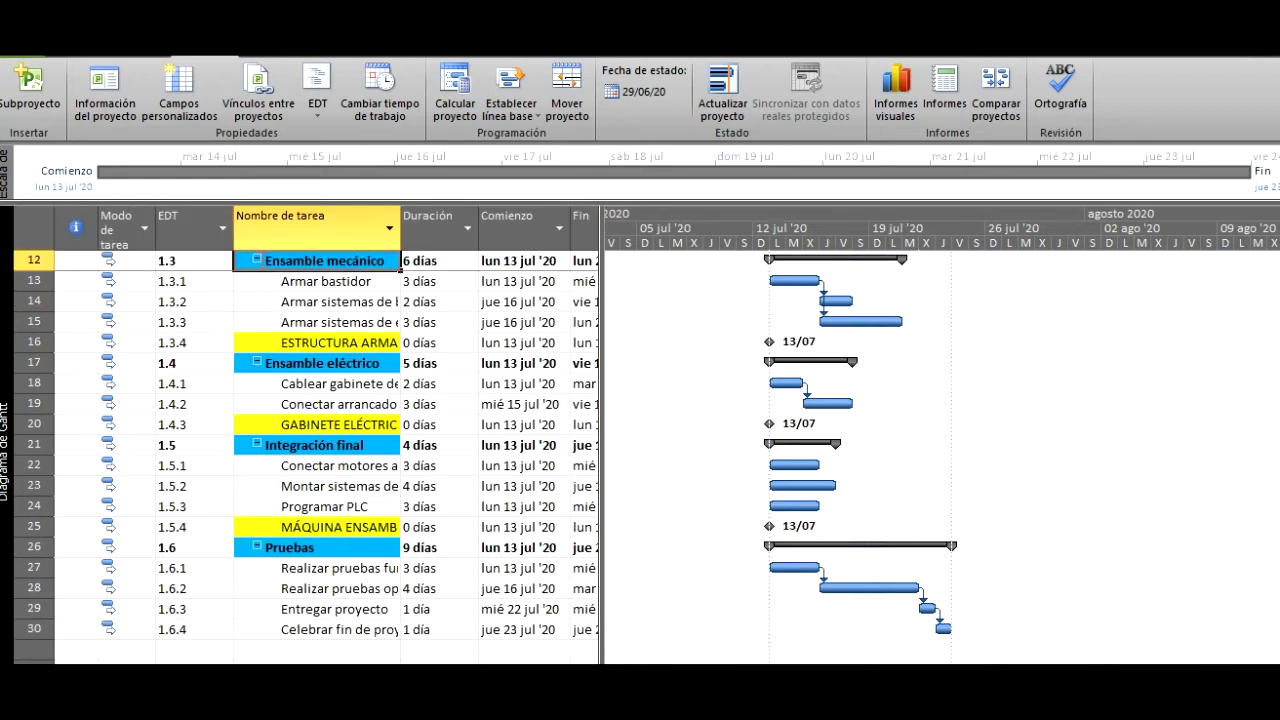
click(257, 261)
click(257, 281)
click(257, 301)
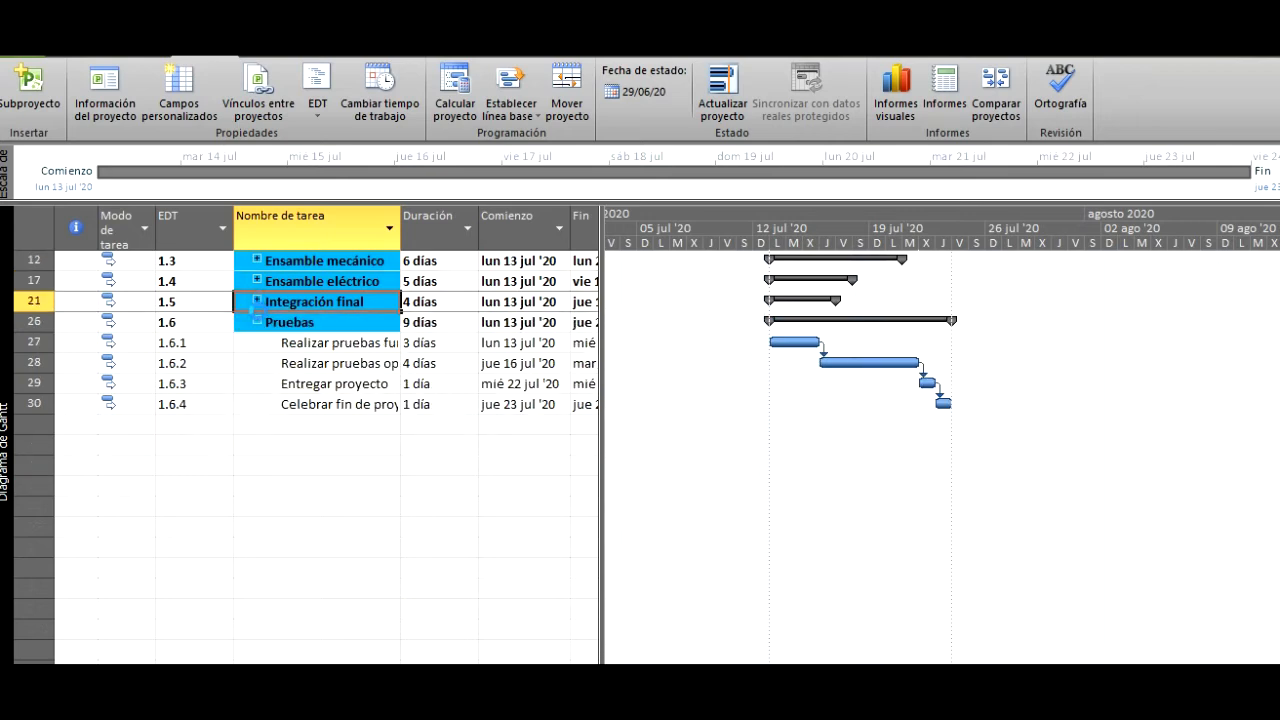
click(256, 322)
scroll(290, 355, up, 2)
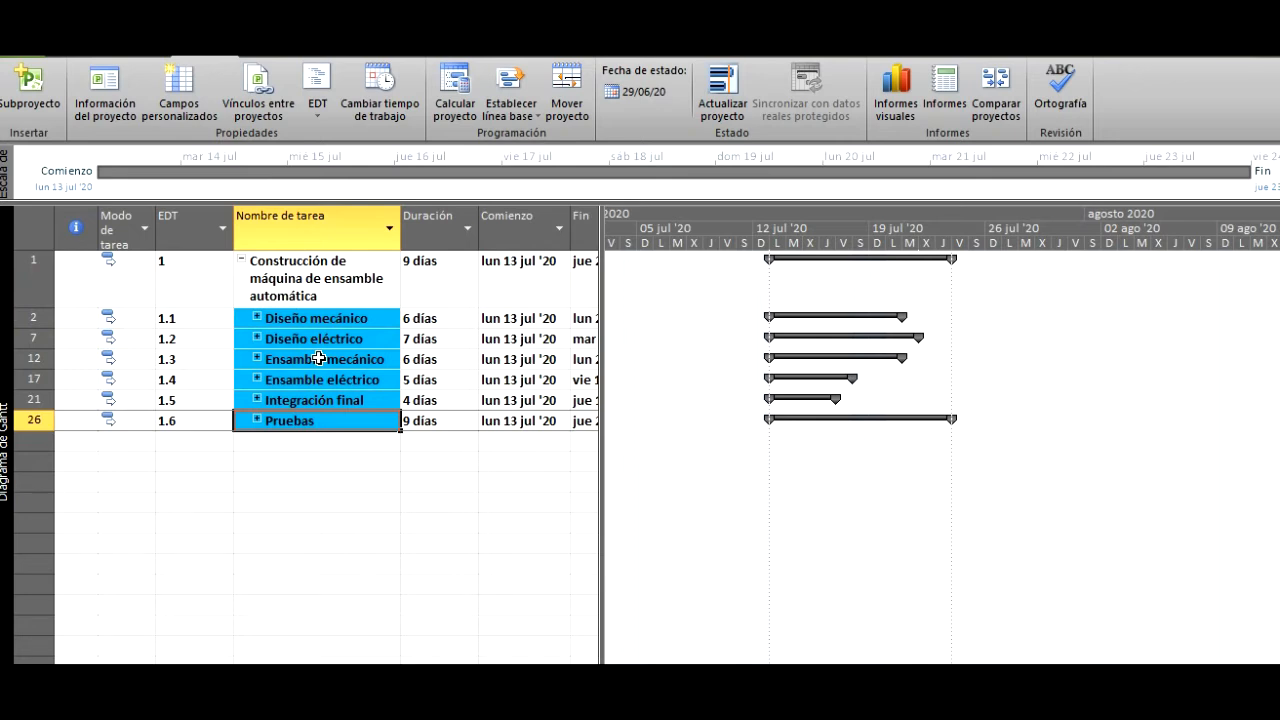
- Add task ID 2, Diseño mecánico, as the predecessor of the summary task Ensamble mecánico
click(318, 359)
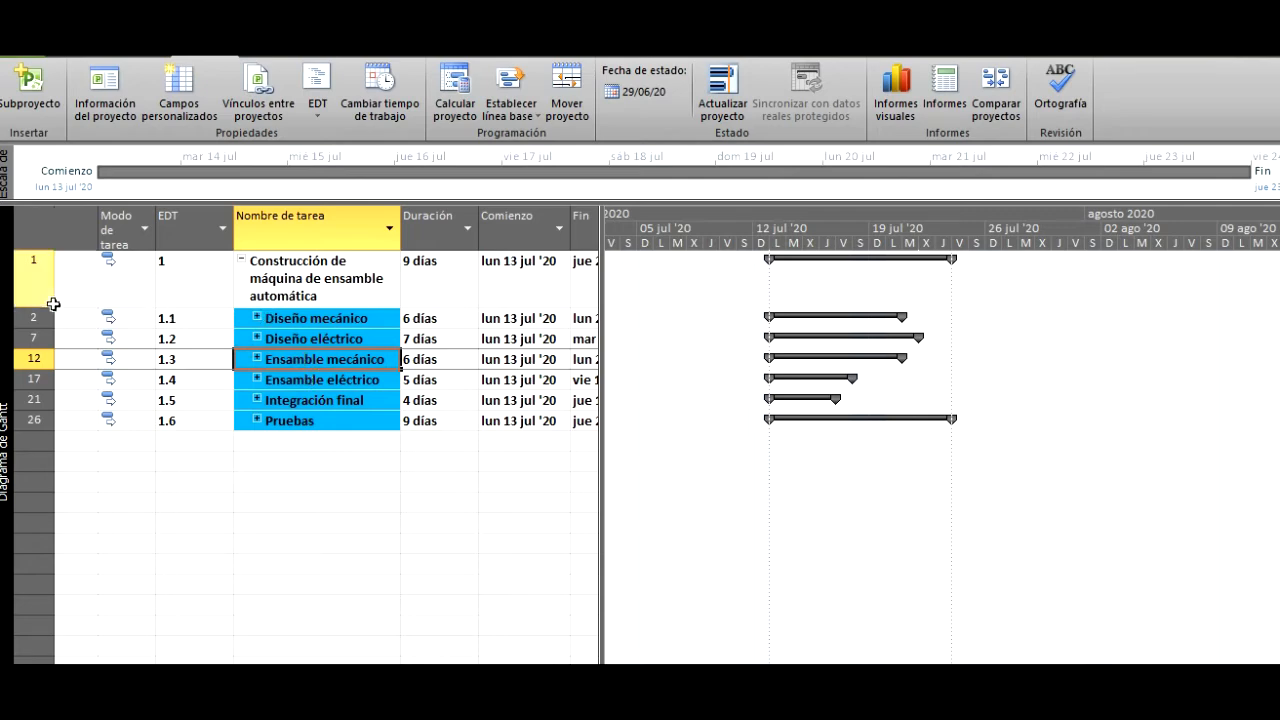
double_click(340, 362)
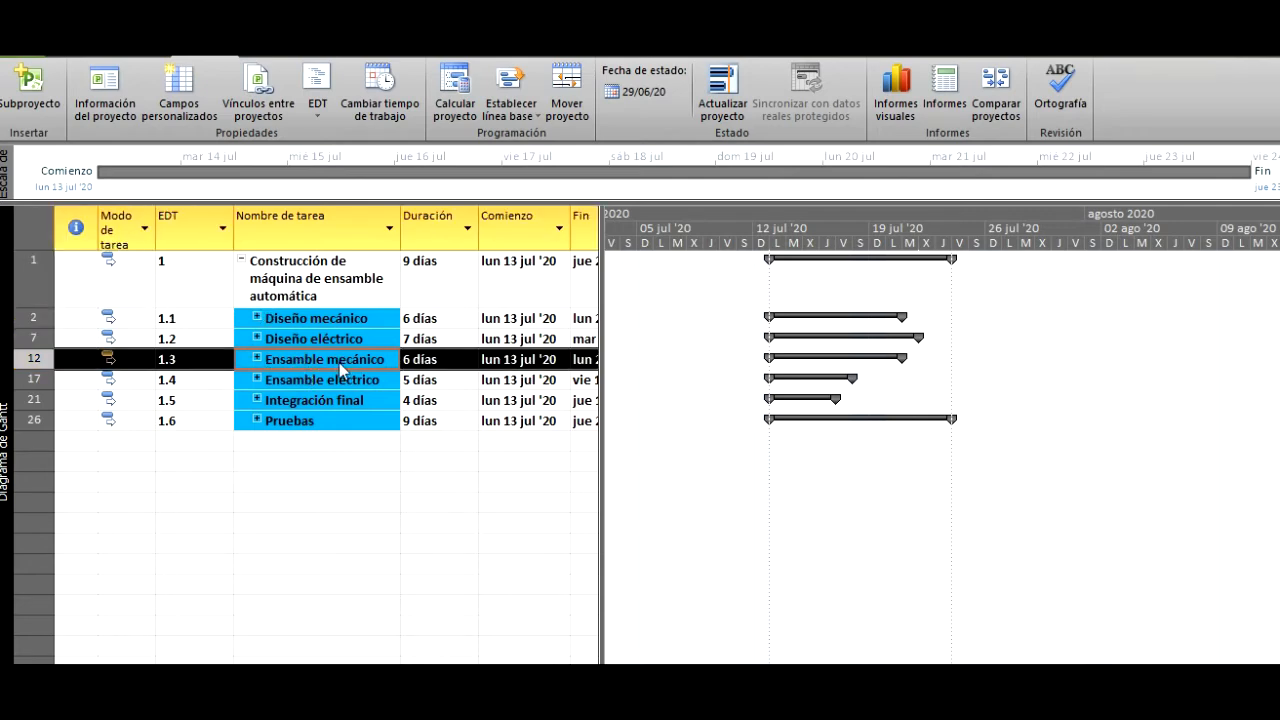
click(406, 313)
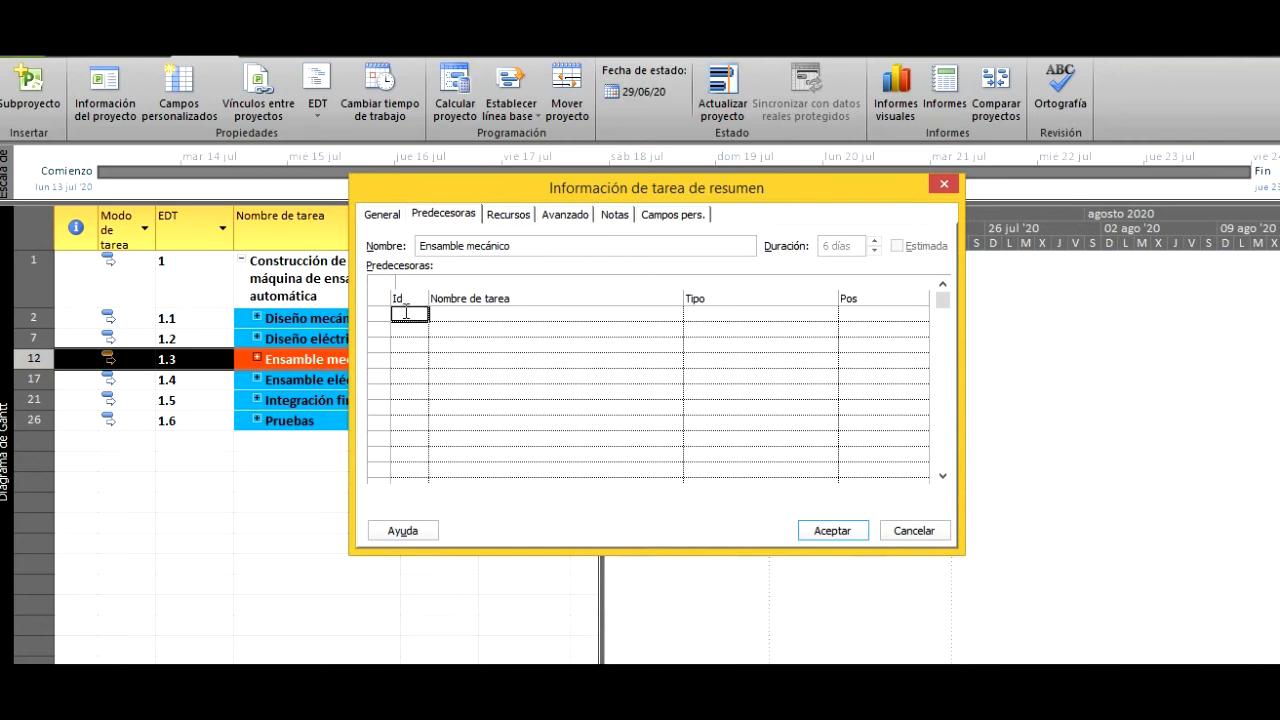
text(2)
click(830, 530)
click(832, 530)
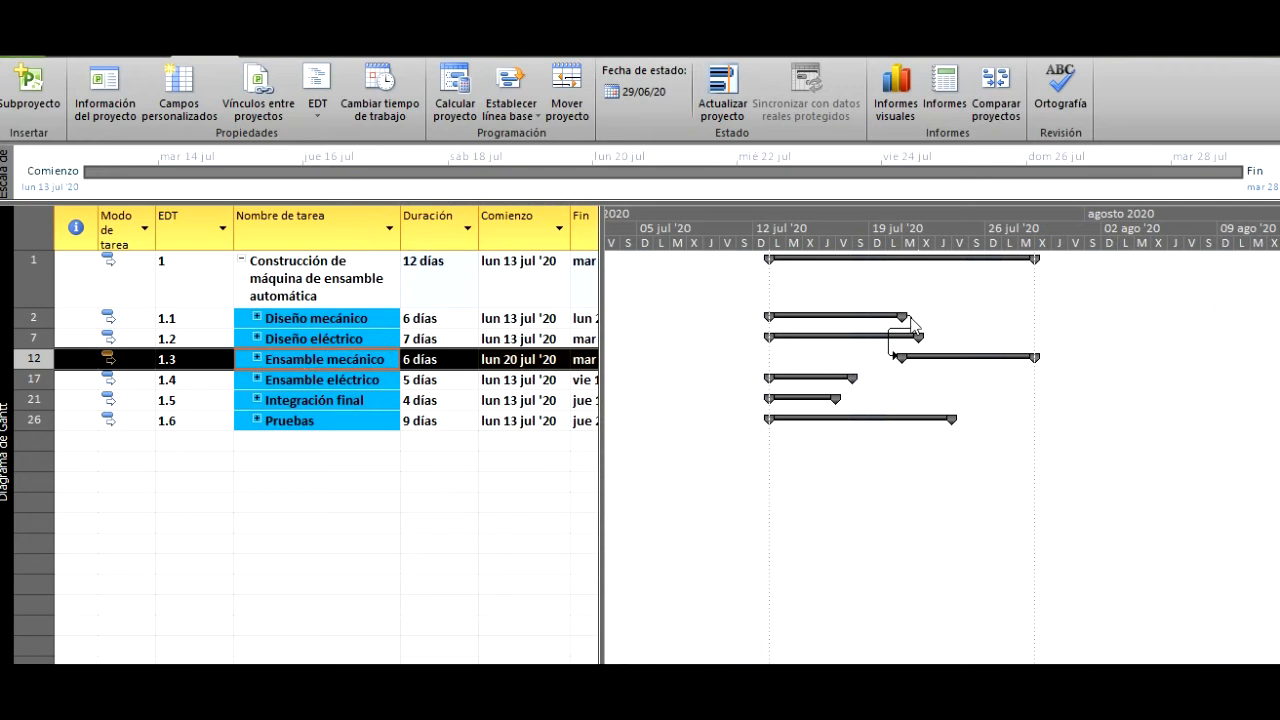
- Add task ID 7, Diseño eléctrico, as the predecessor of the summary task Ensamble eléctrico
click(340, 380)
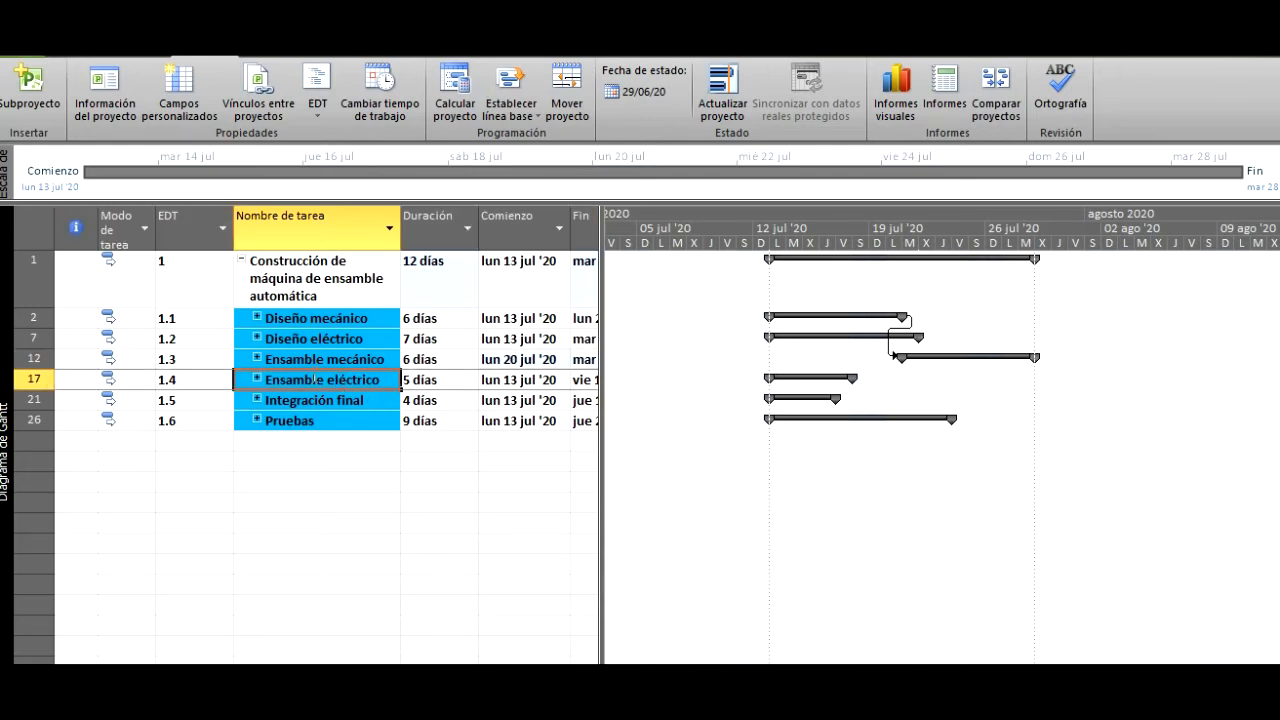
click(313, 380)
right_click(321, 380)
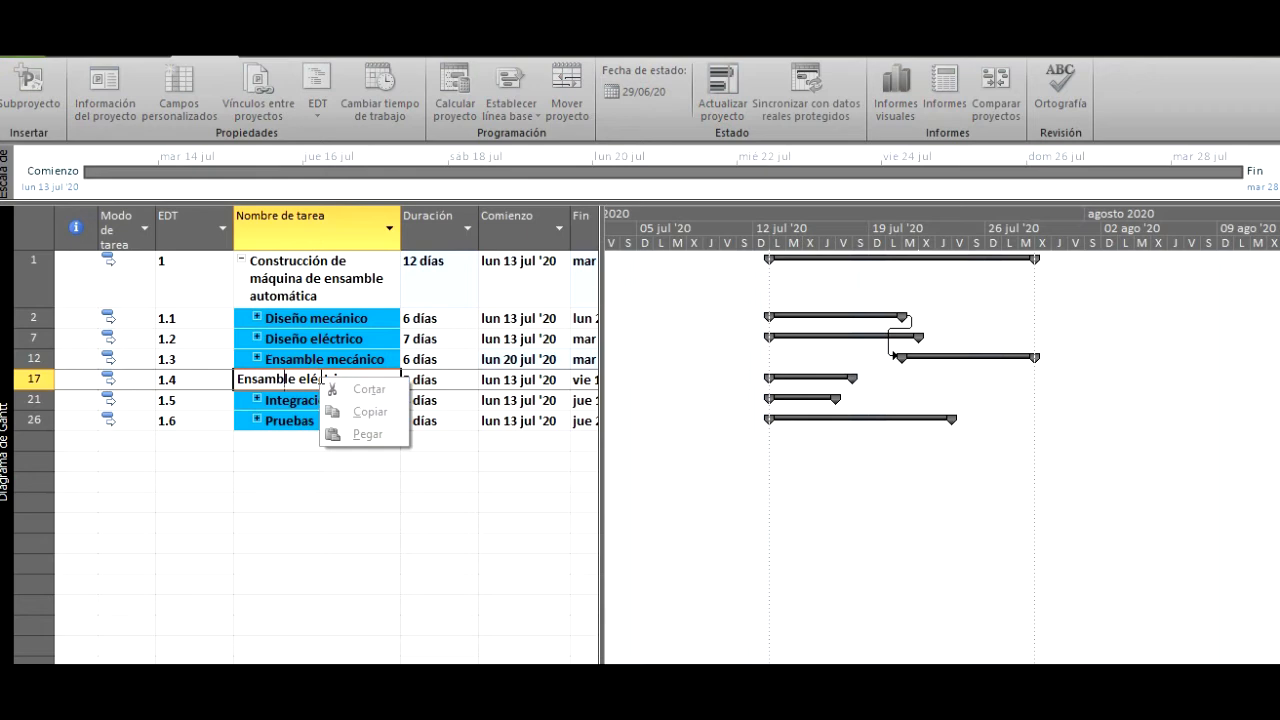
click(314, 508)
click(332, 380)
right_click(332, 380)
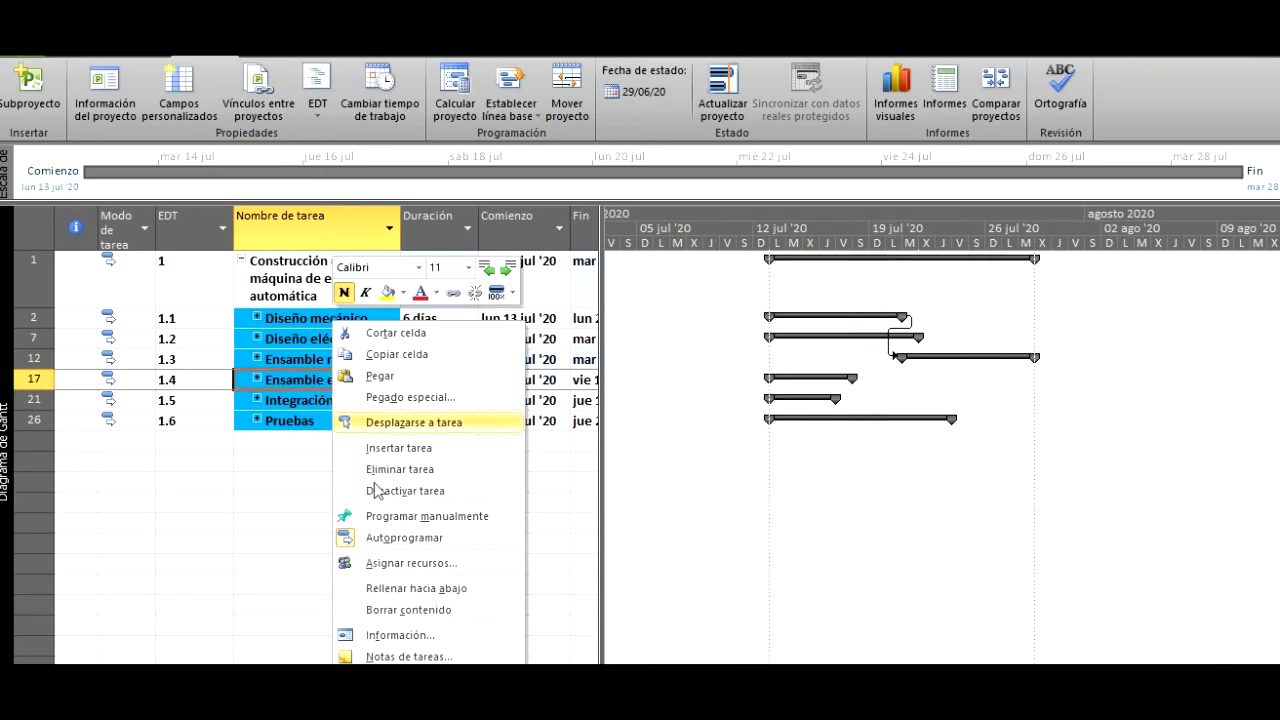
click(421, 636)
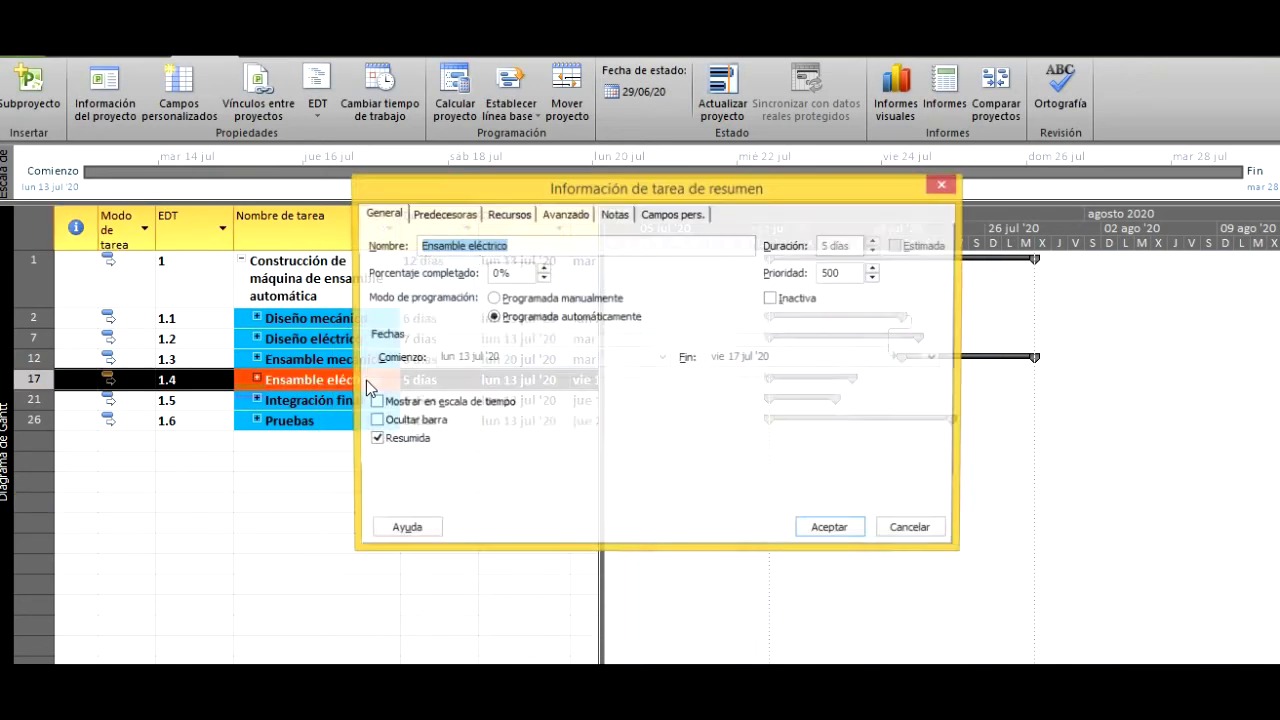
click(449, 215)
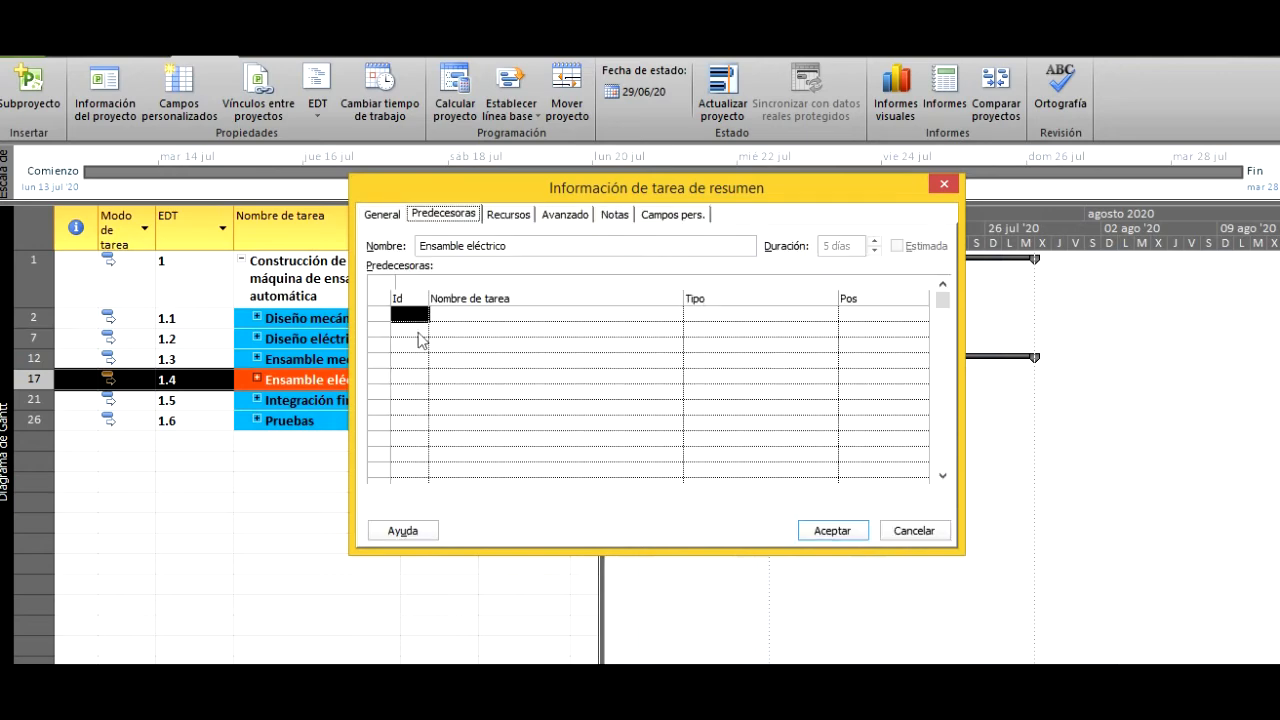
click(406, 313)
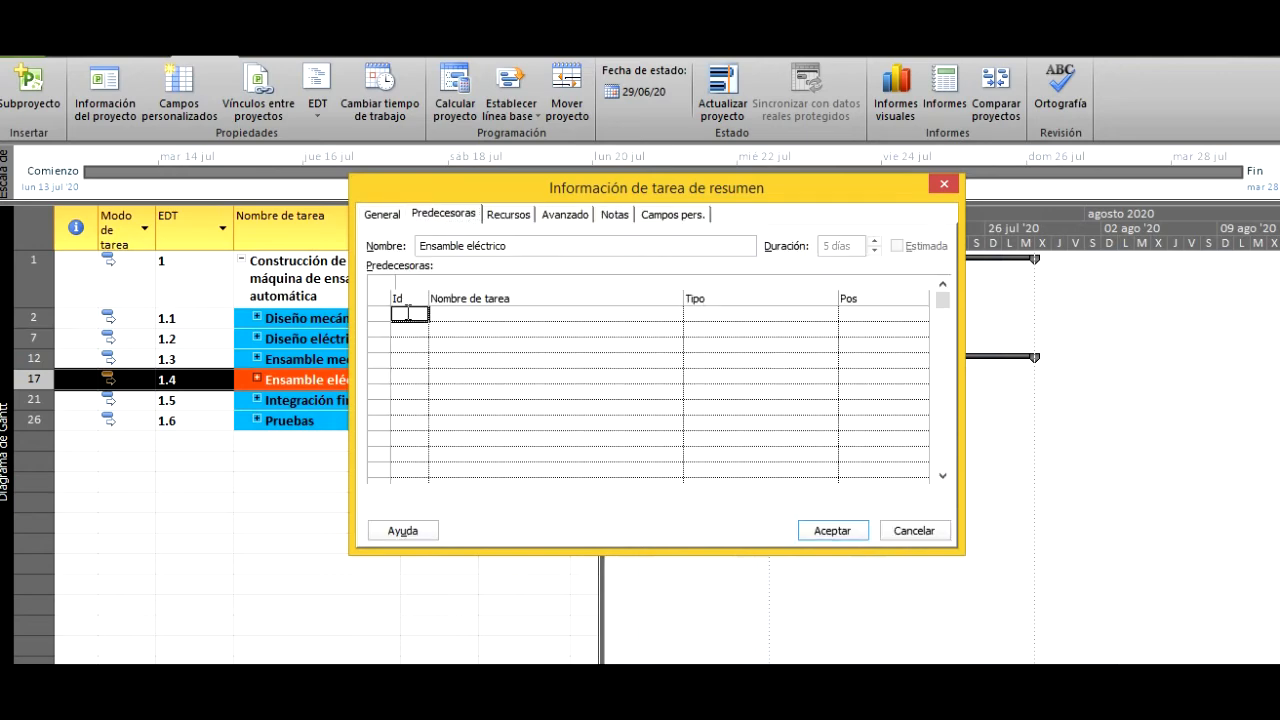
click(818, 533)
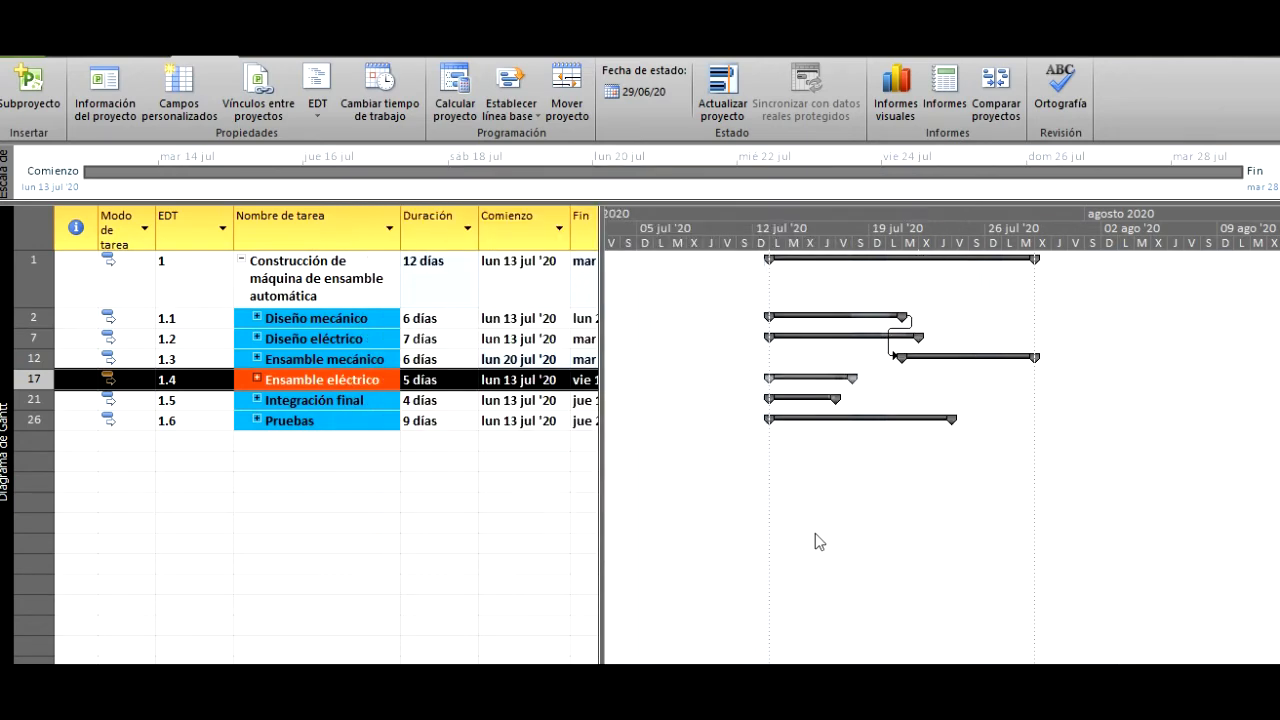
- Add task IDs 12, Ensamble mecánico, and 17, Ensamble eléctrico, as the predecessors of the summary task Integración final
click(361, 399)
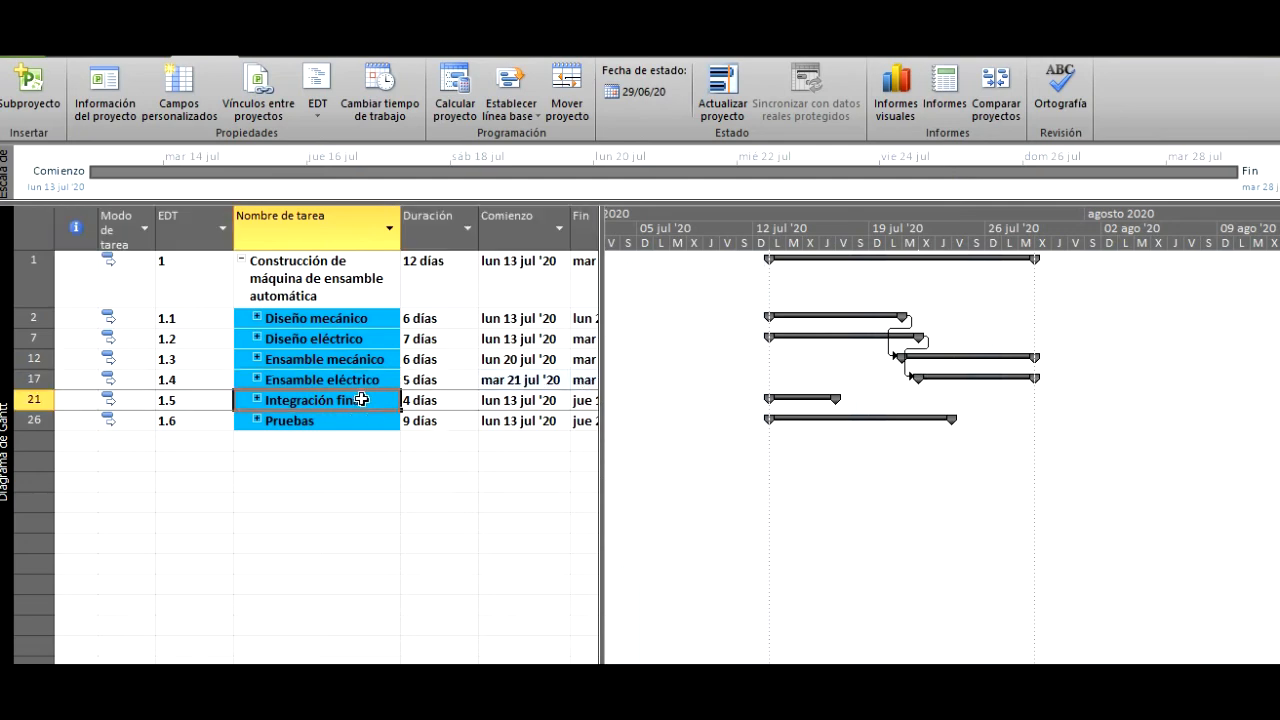
right_click(361, 399)
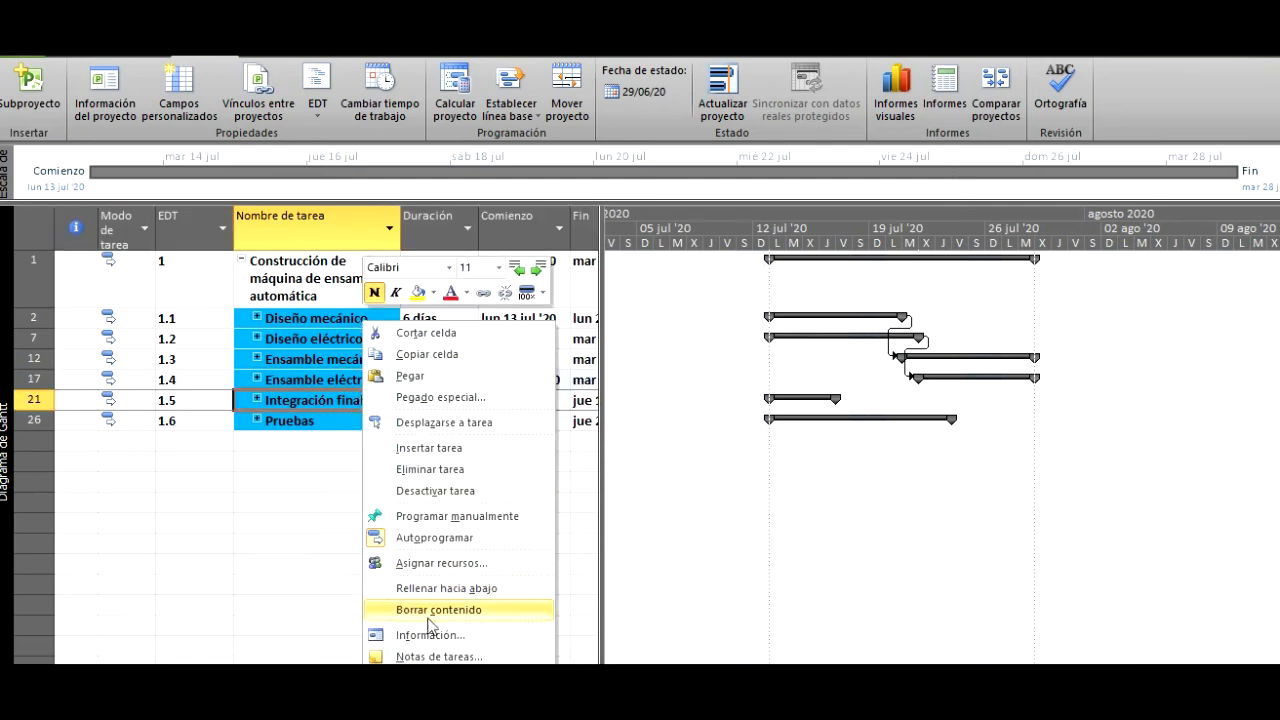
click(441, 637)
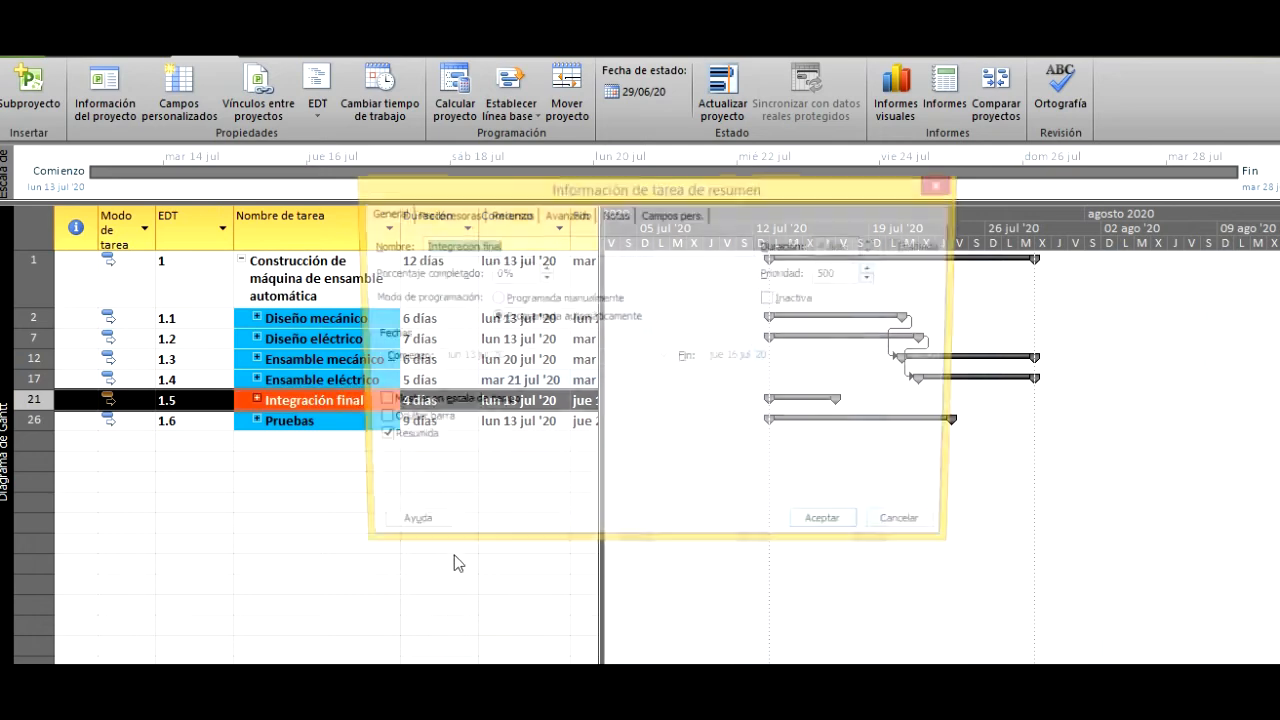
click(440, 215)
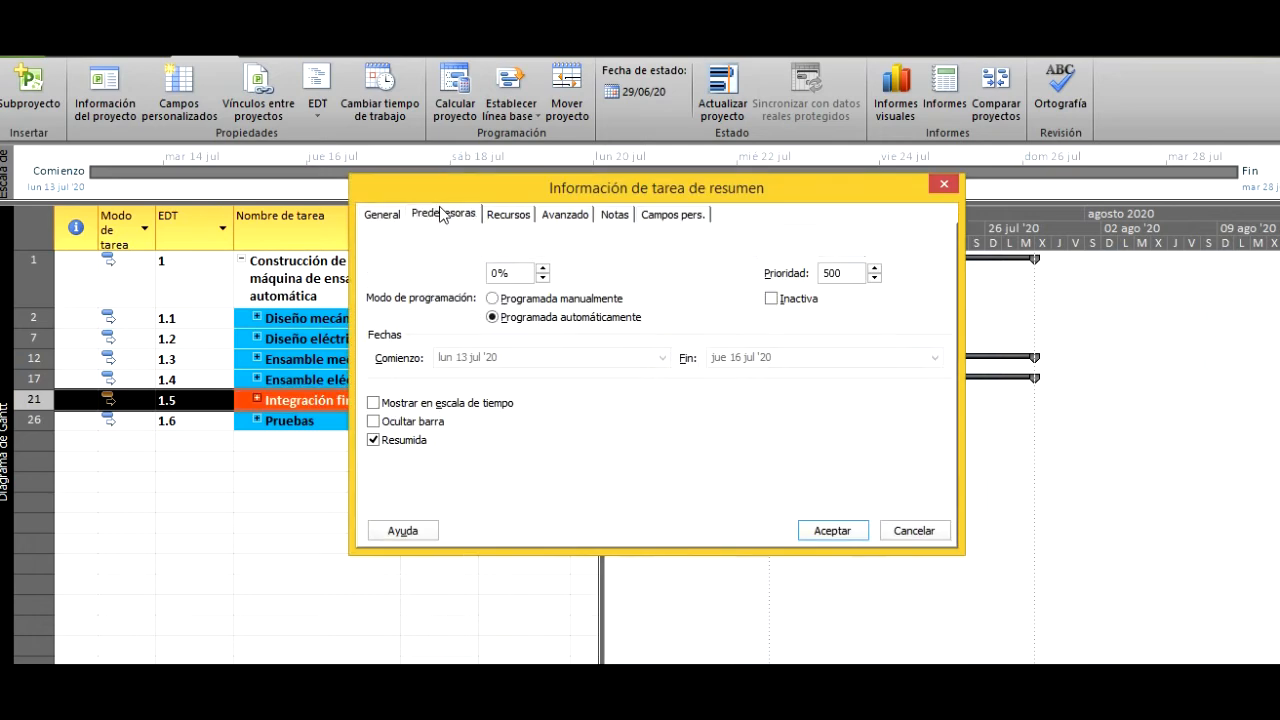
click(418, 311)
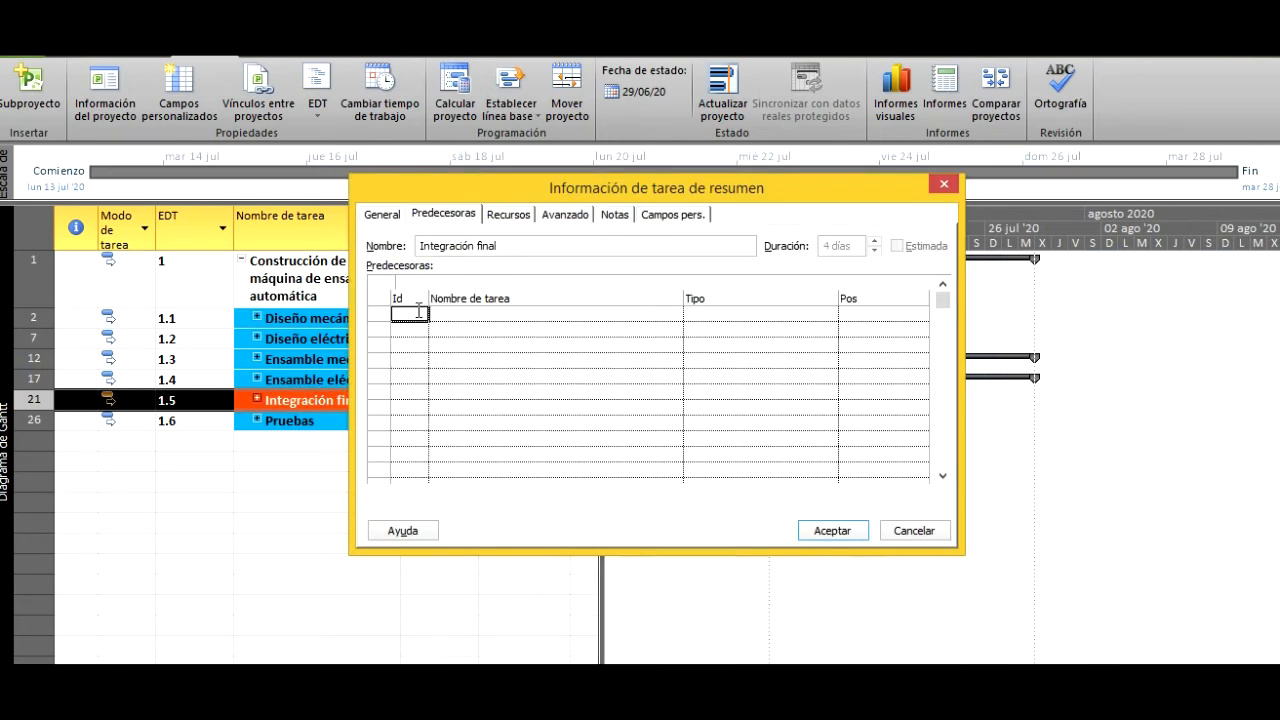
text(12)
key(Return)
text(17)
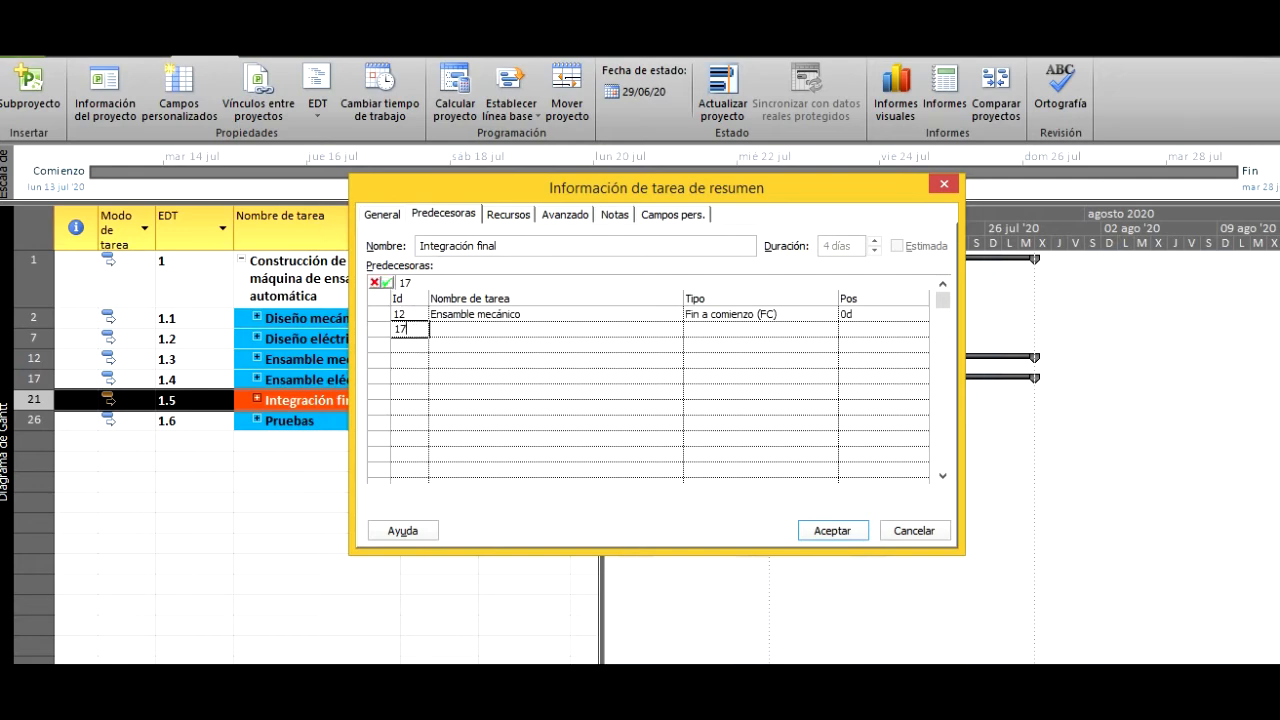
click(824, 530)
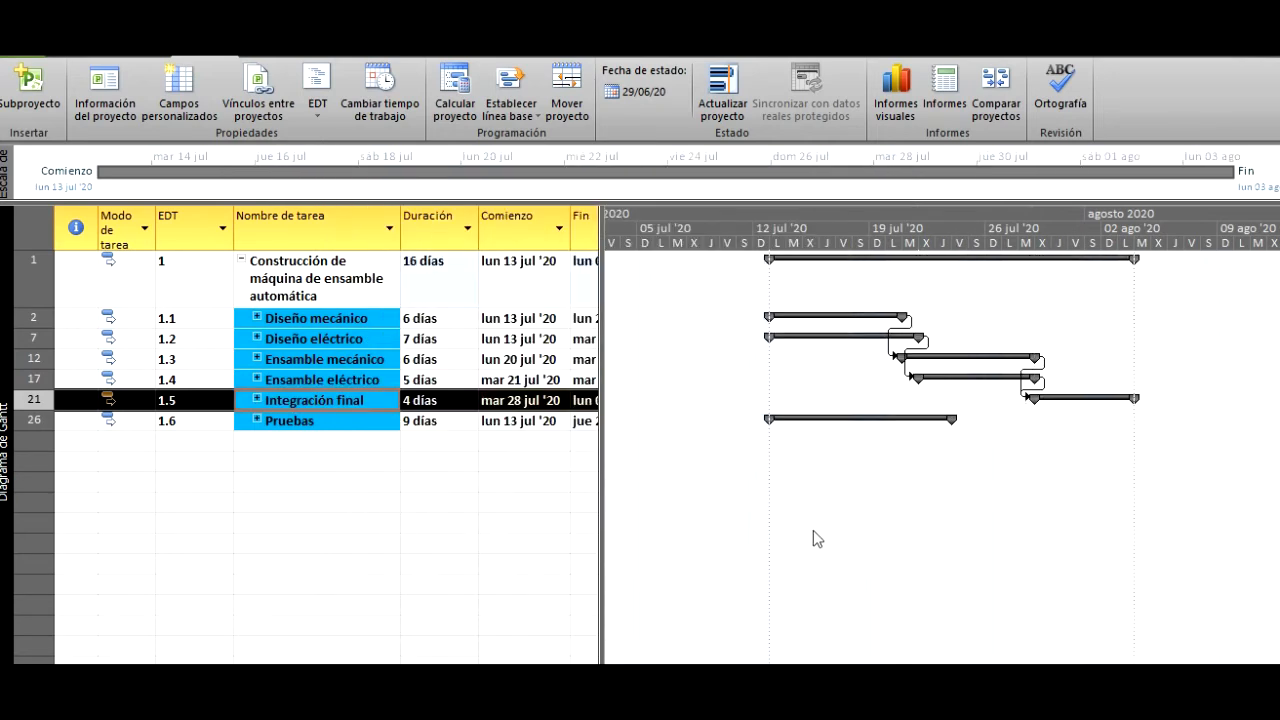
- Add task ID 21, Integración final, as the predecessor of the summary task Pruebas
click(348, 420)
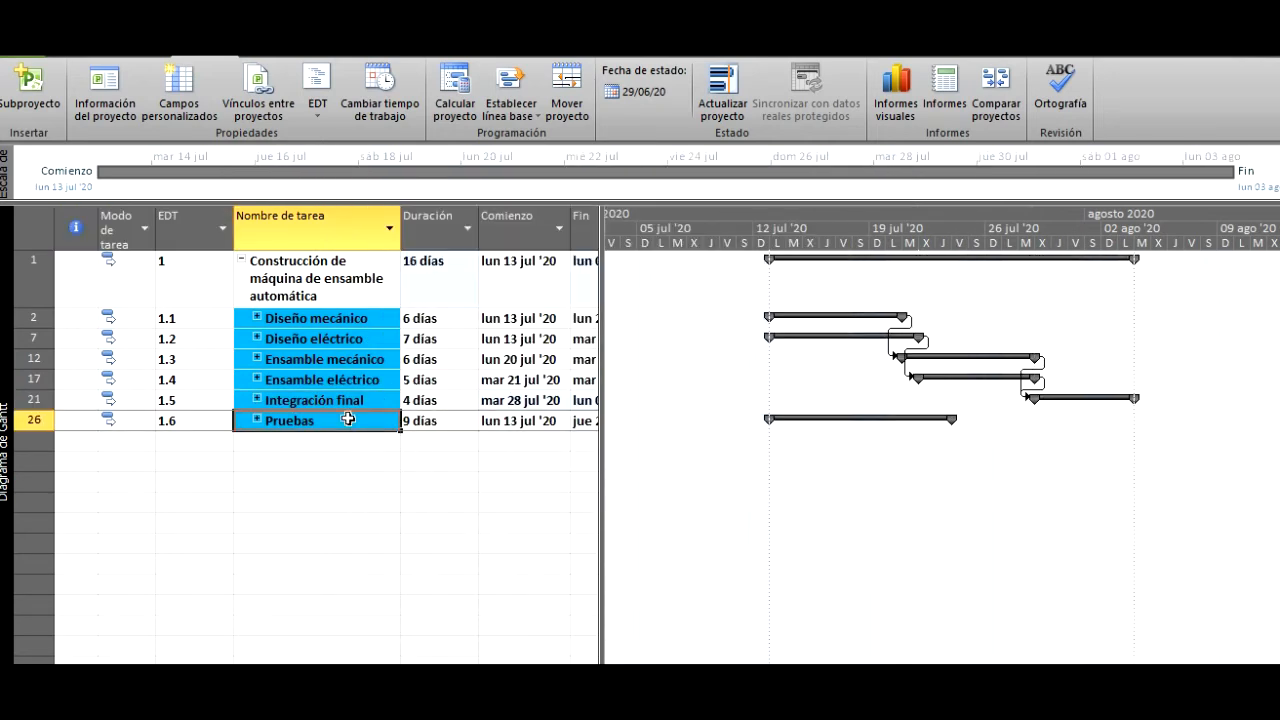
right_click(350, 420)
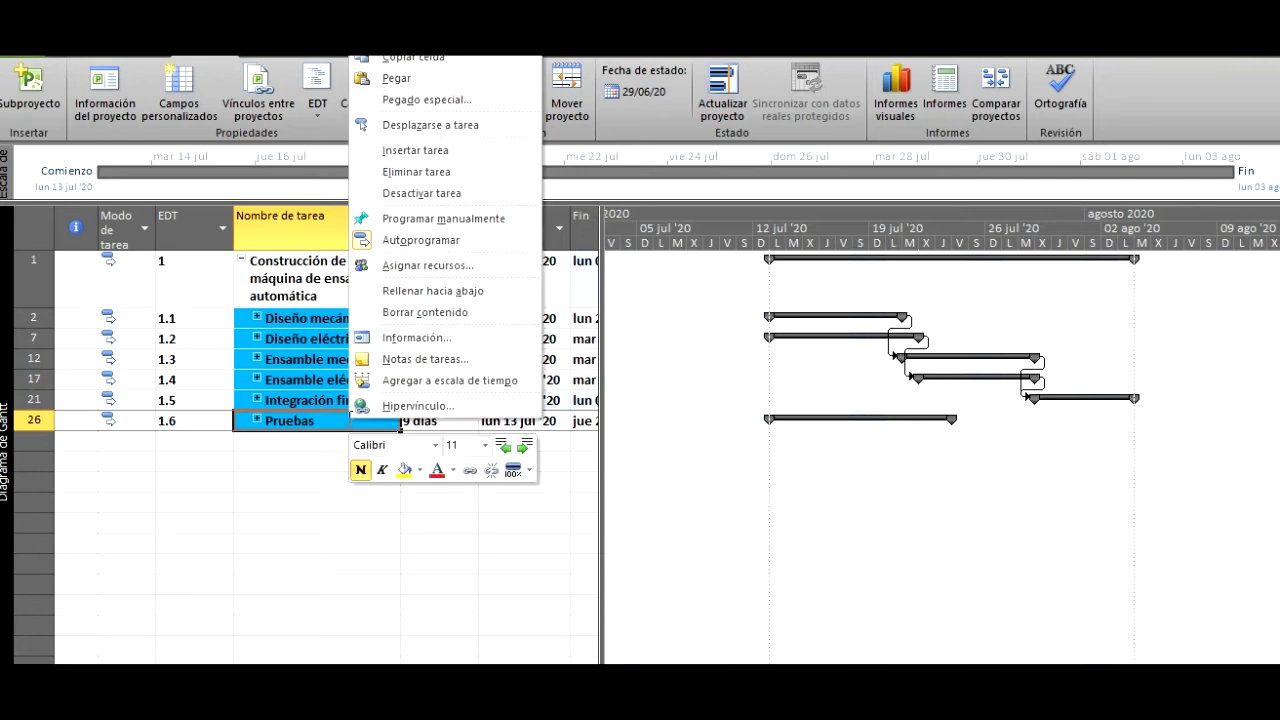
click(385, 345)
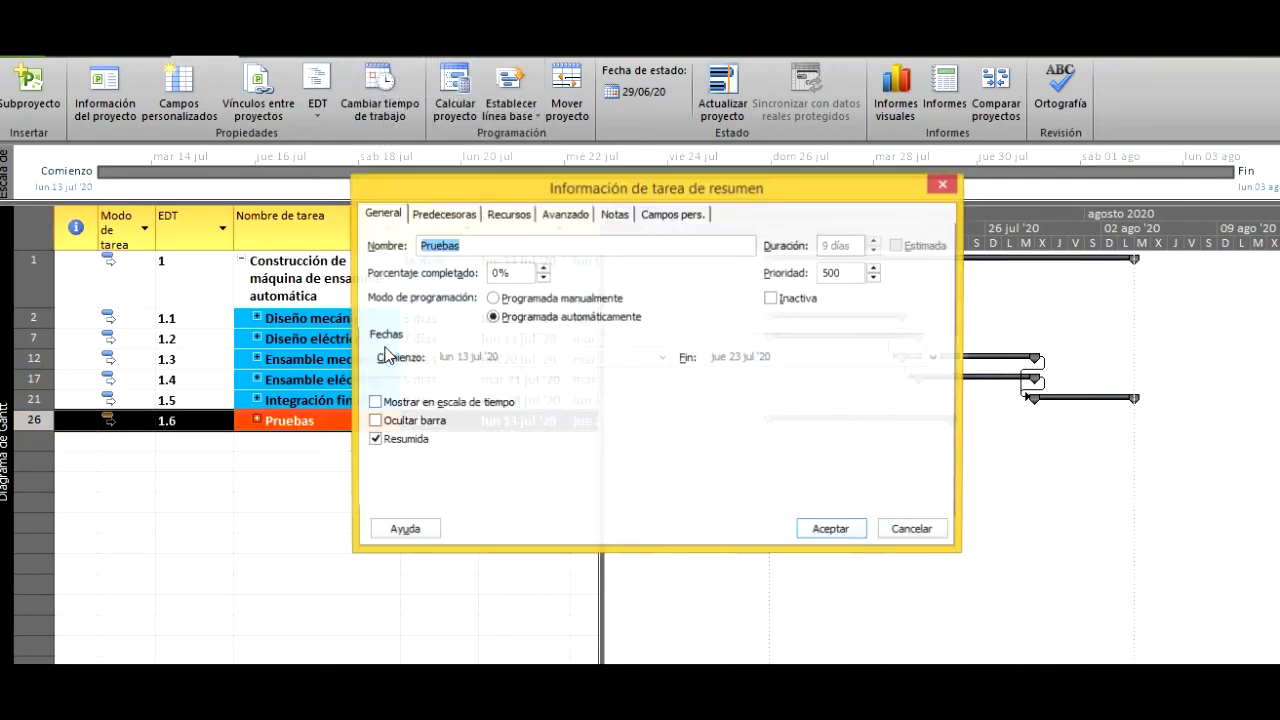
click(443, 214)
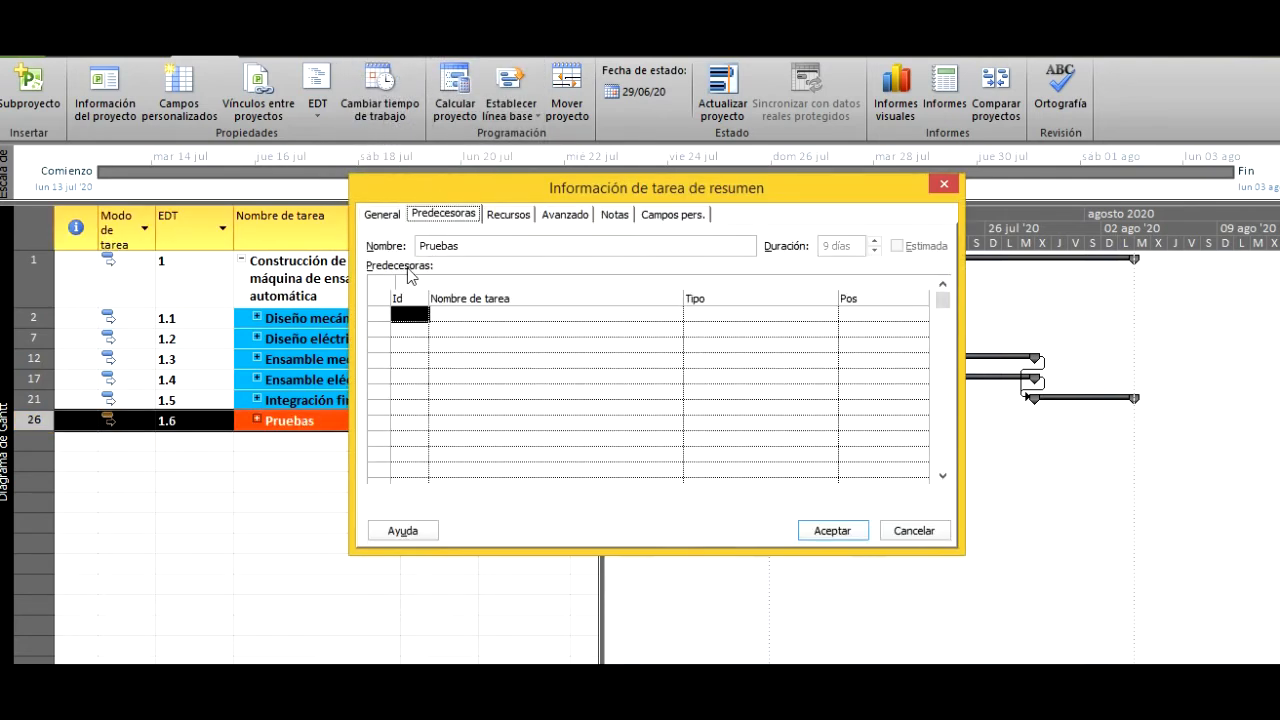
click(410, 315)
text(21)
click(818, 538)
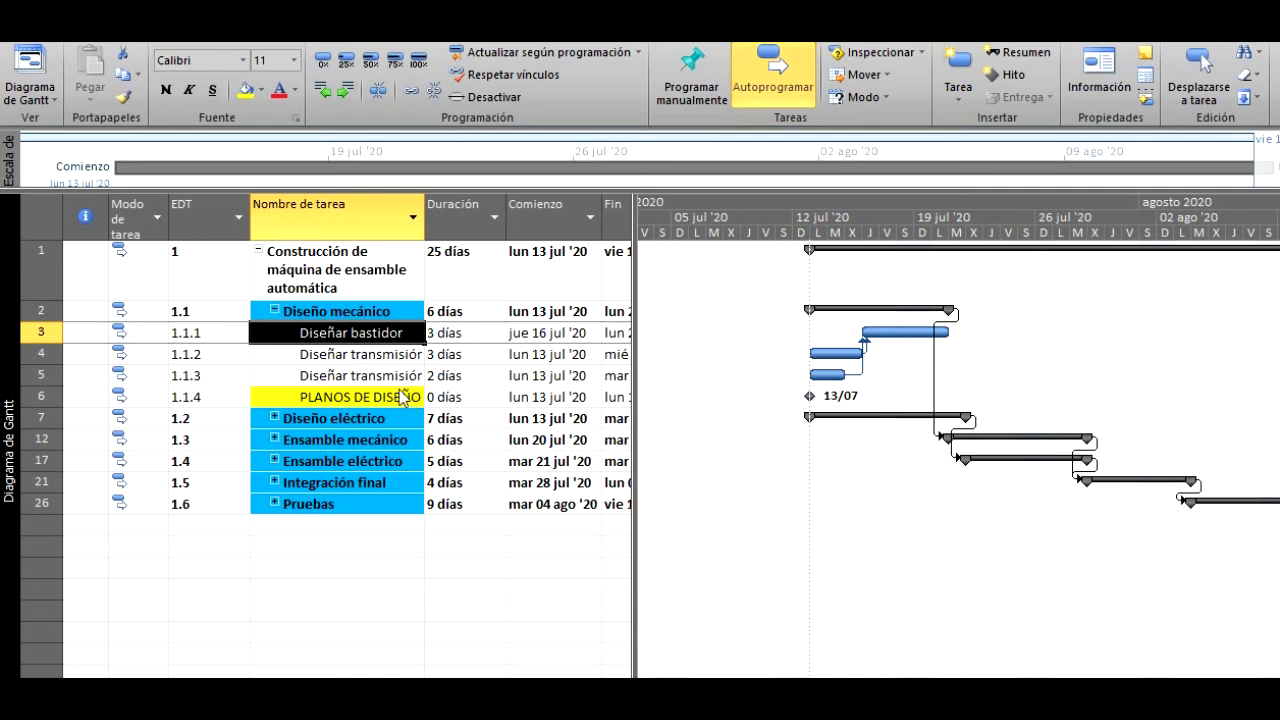
- Add task ID 3, Diseñar bastidor, as the predecessor of the milestone PLANOS DE DISEÑO MECÁNICO
click(369, 401)
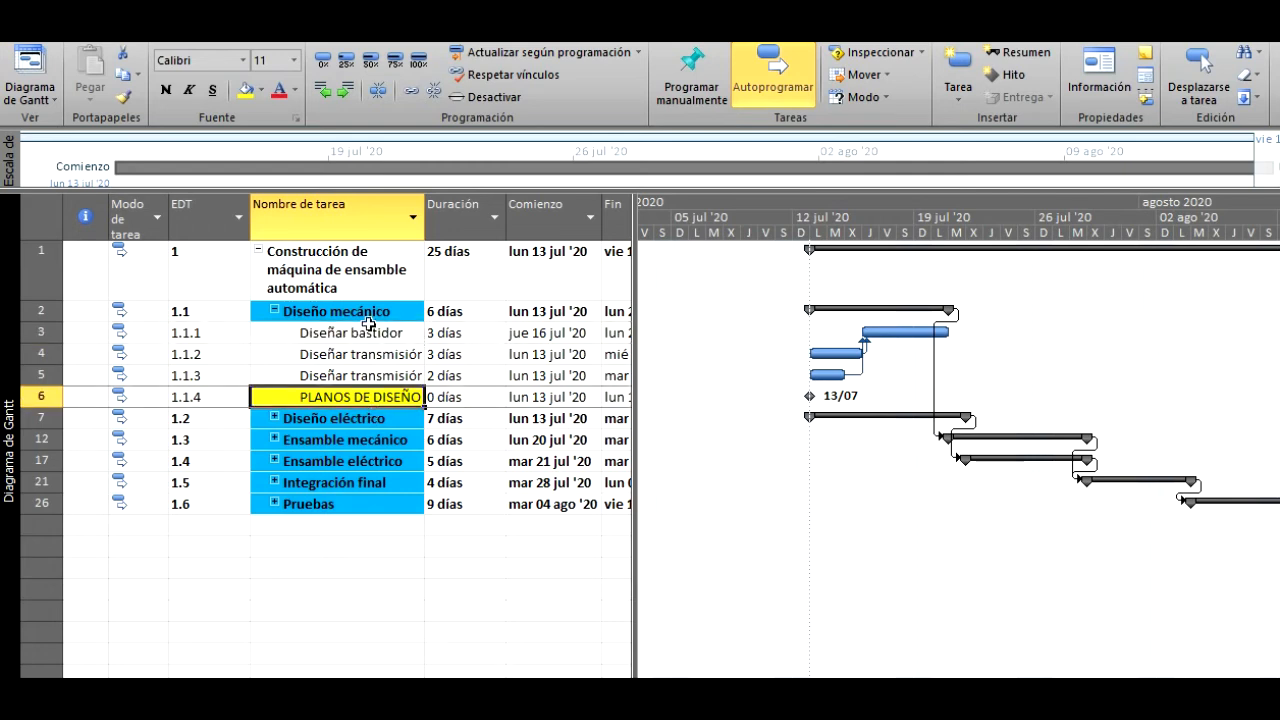
double_click(376, 400)
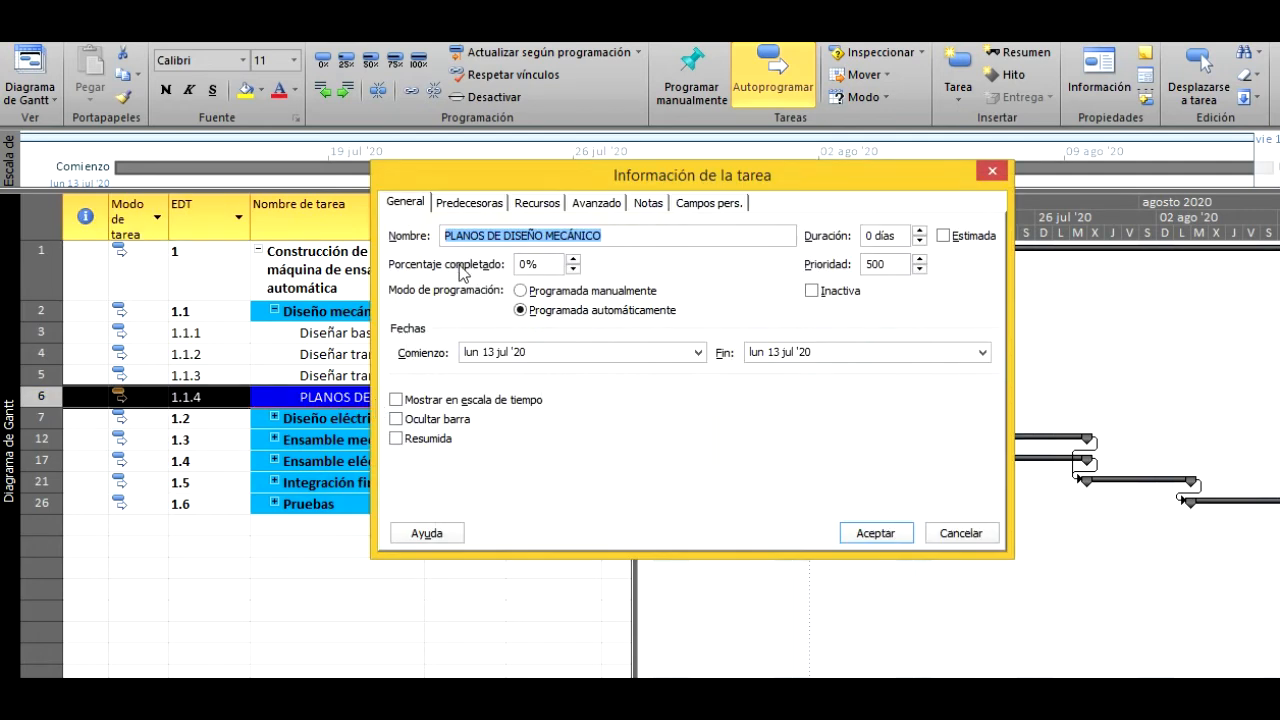
click(466, 203)
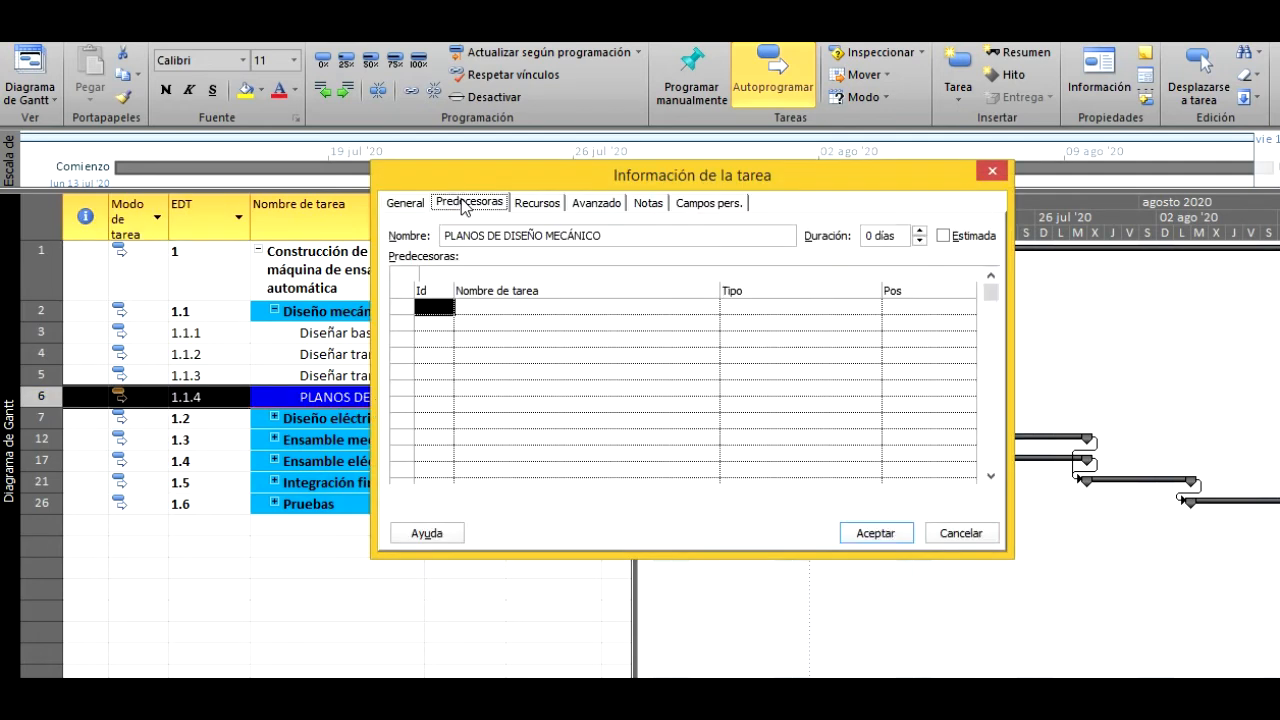
drag(528, 180, 608, 164)
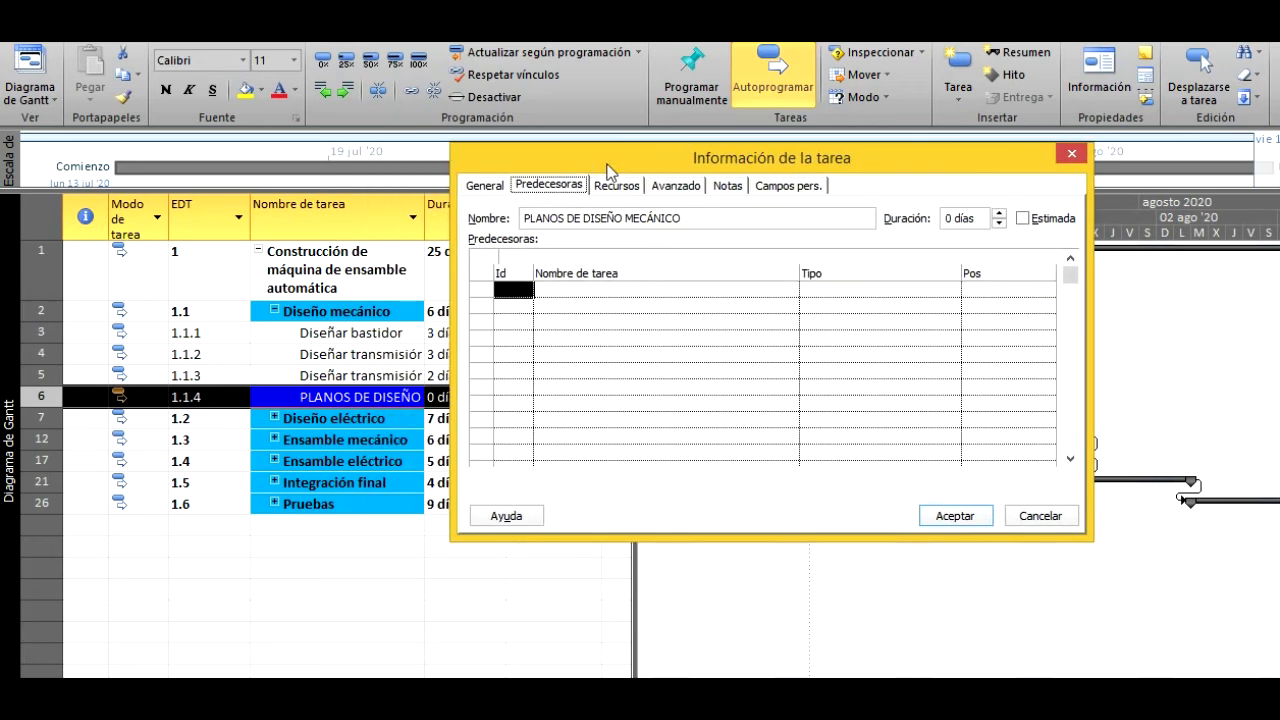
click(682, 291)
click(512, 291)
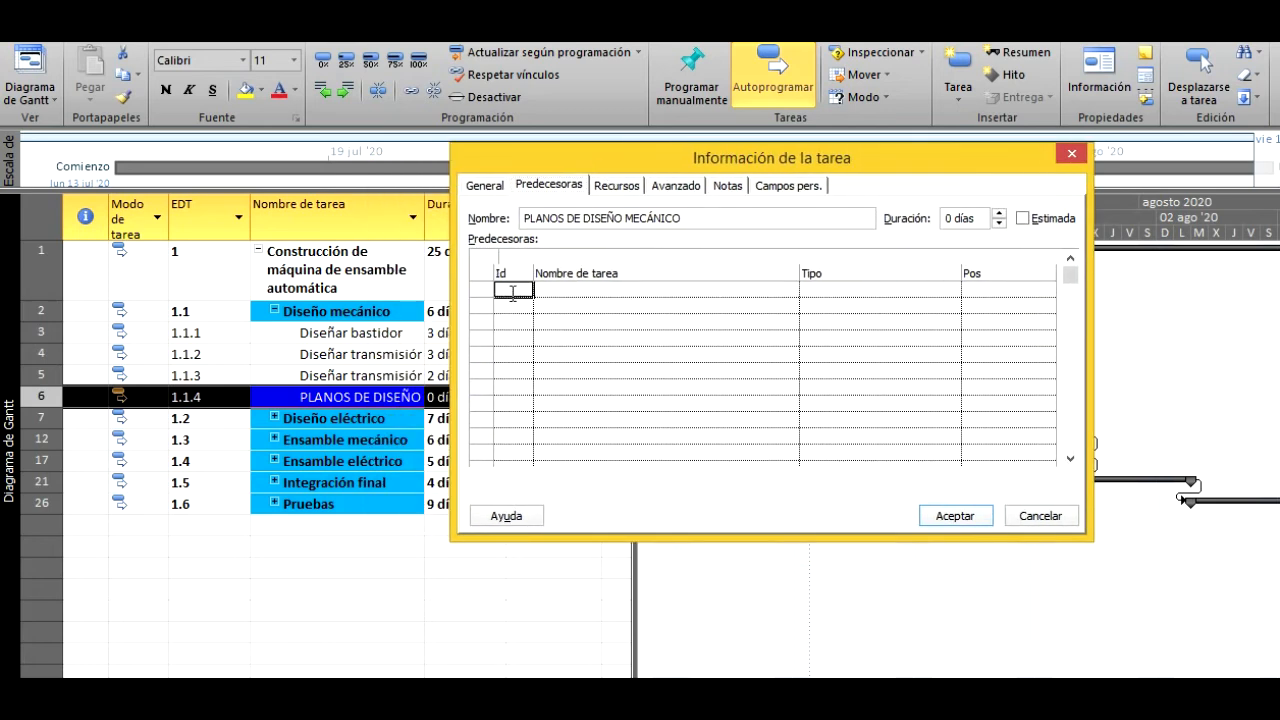
text(3)
click(955, 516)
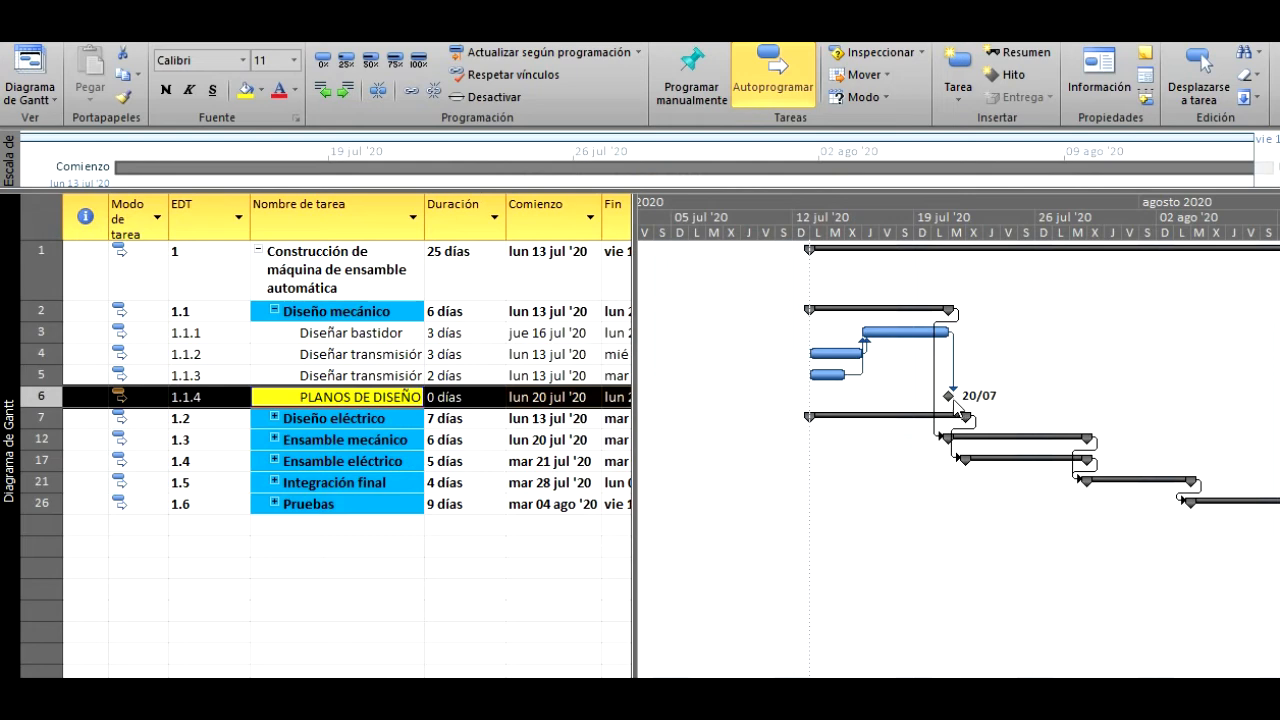
mouse_move(952, 398)
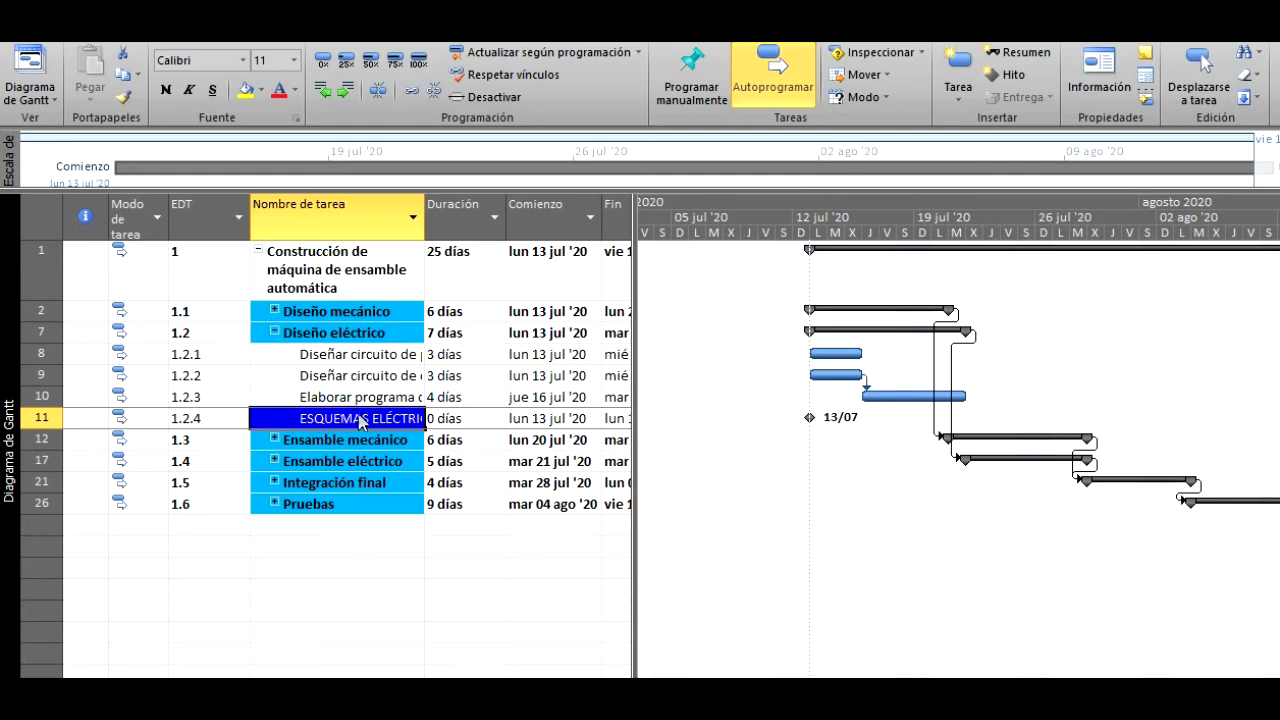
- Add task ID 10, Elaborar programa de PLC, as the predecessor of the milestone ESQUEMAS ELÉCTRICOS, and collapse the subtasks of Diseño eléctrico
click(365, 418)
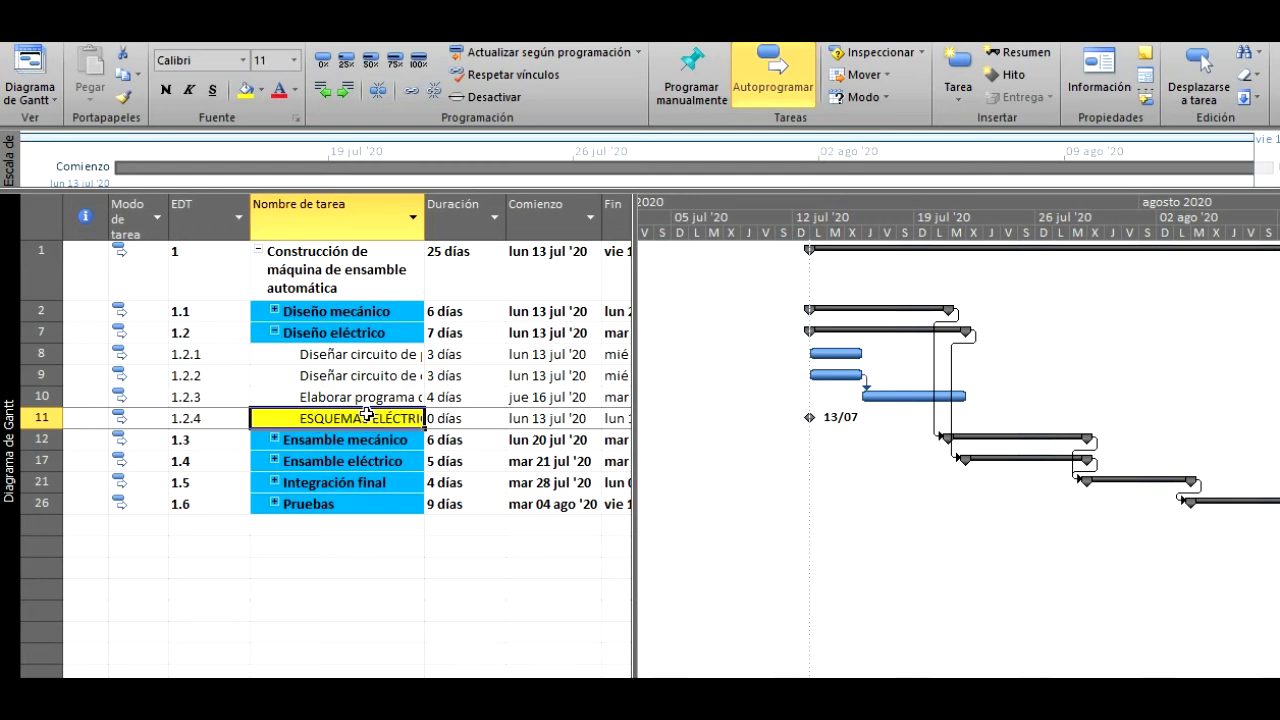
right_click(366, 415)
click(410, 336)
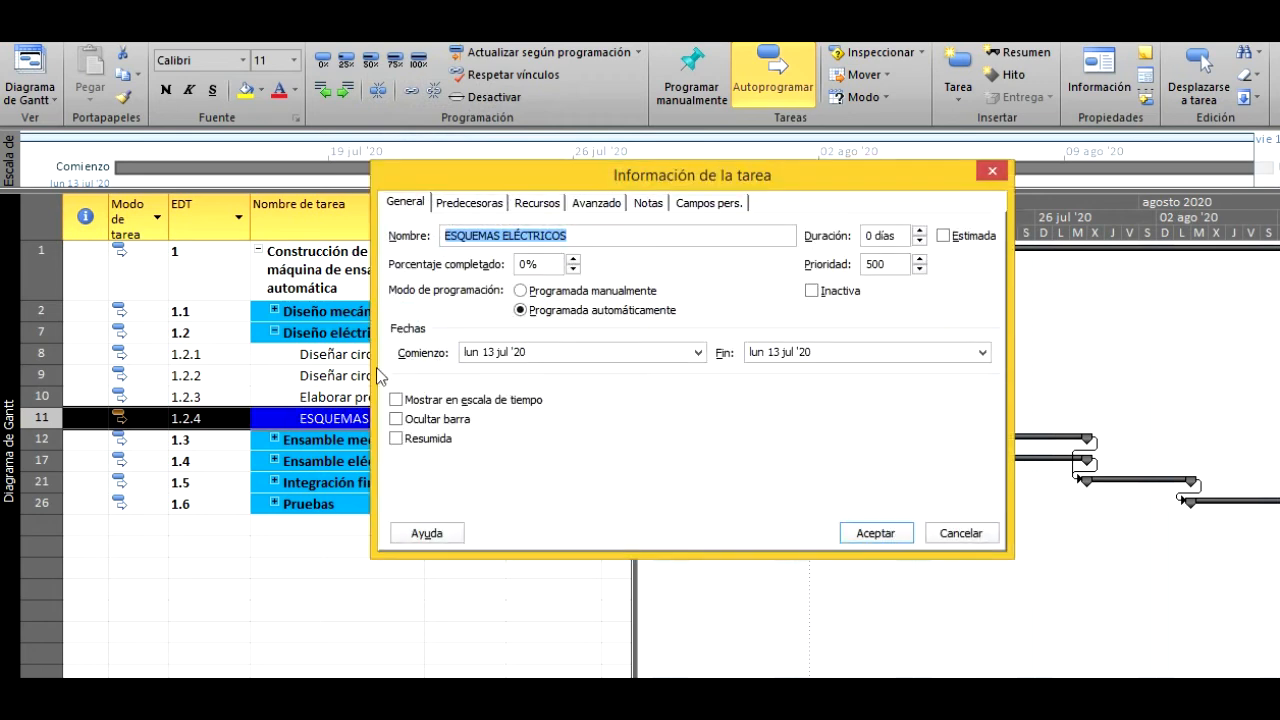
click(469, 203)
drag(480, 187, 594, 197)
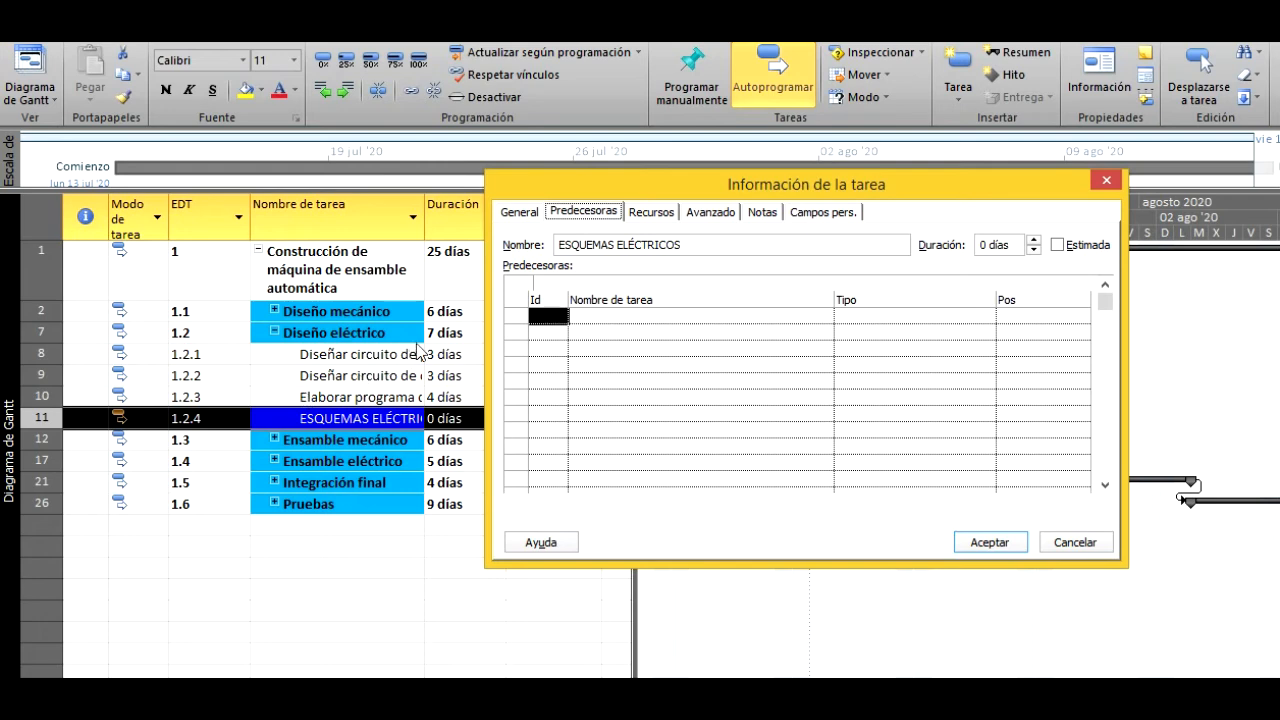
click(541, 318)
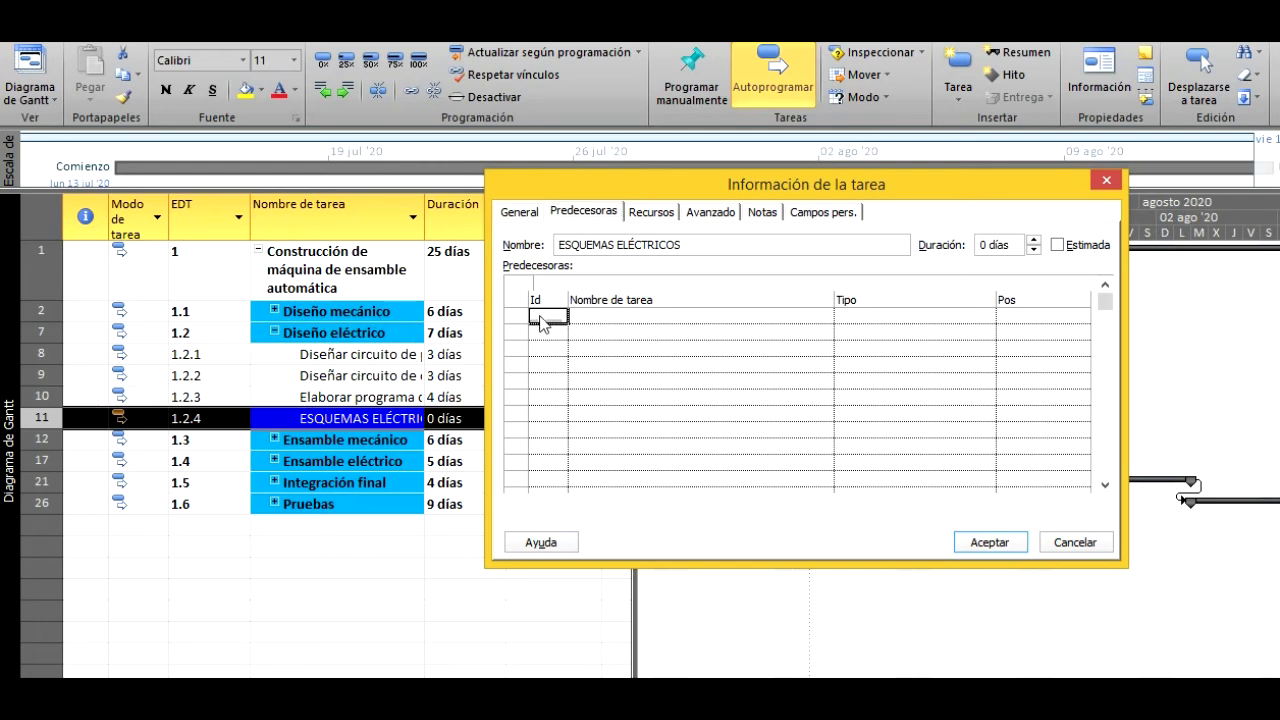
text(10)
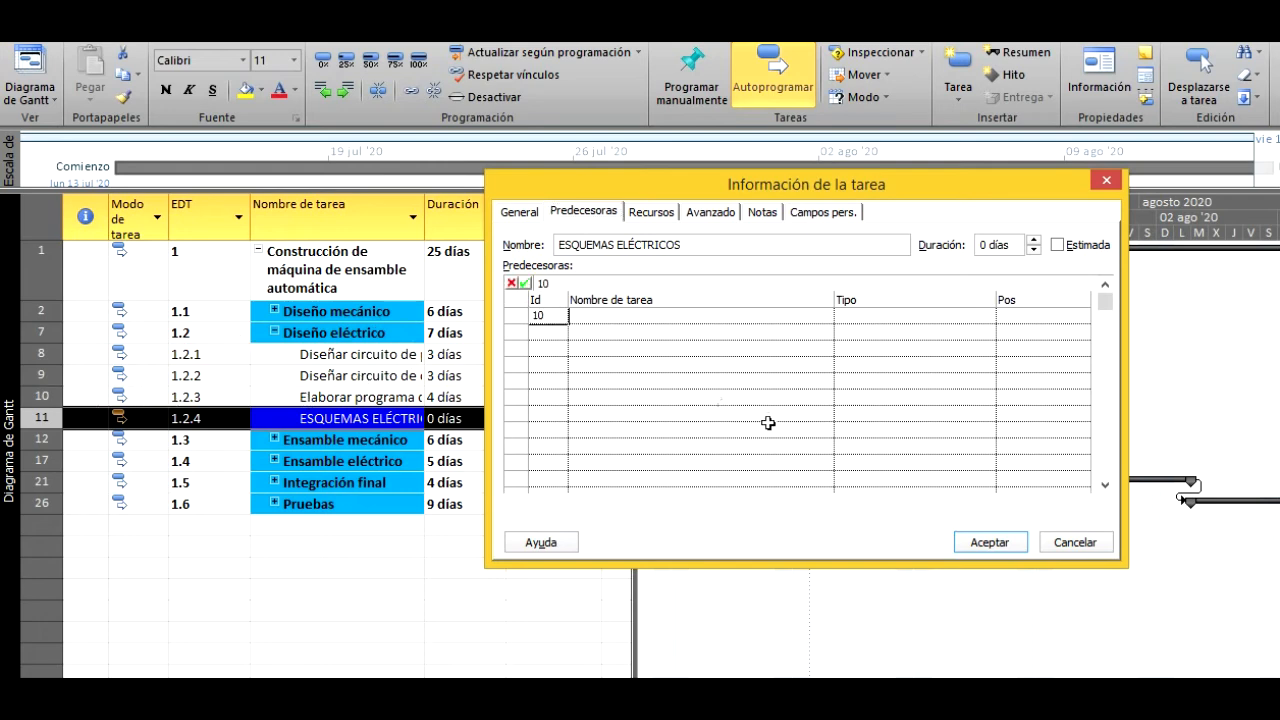
click(1020, 546)
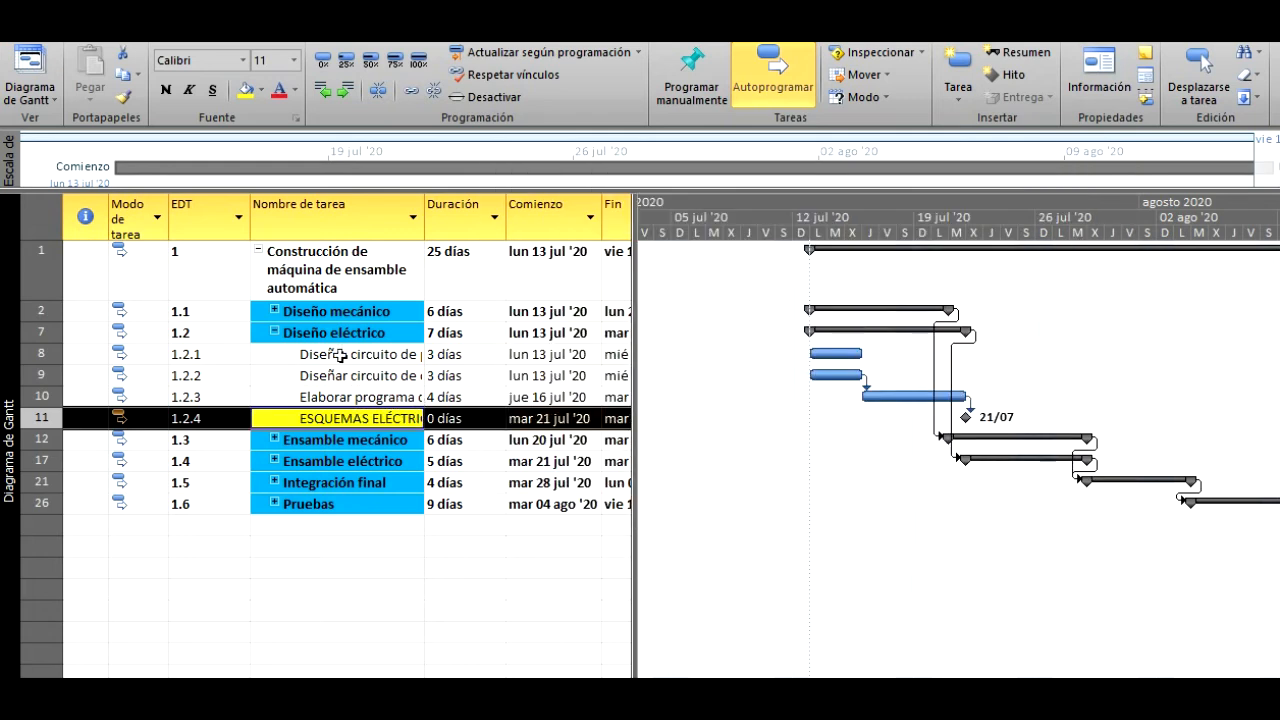
click(274, 332)
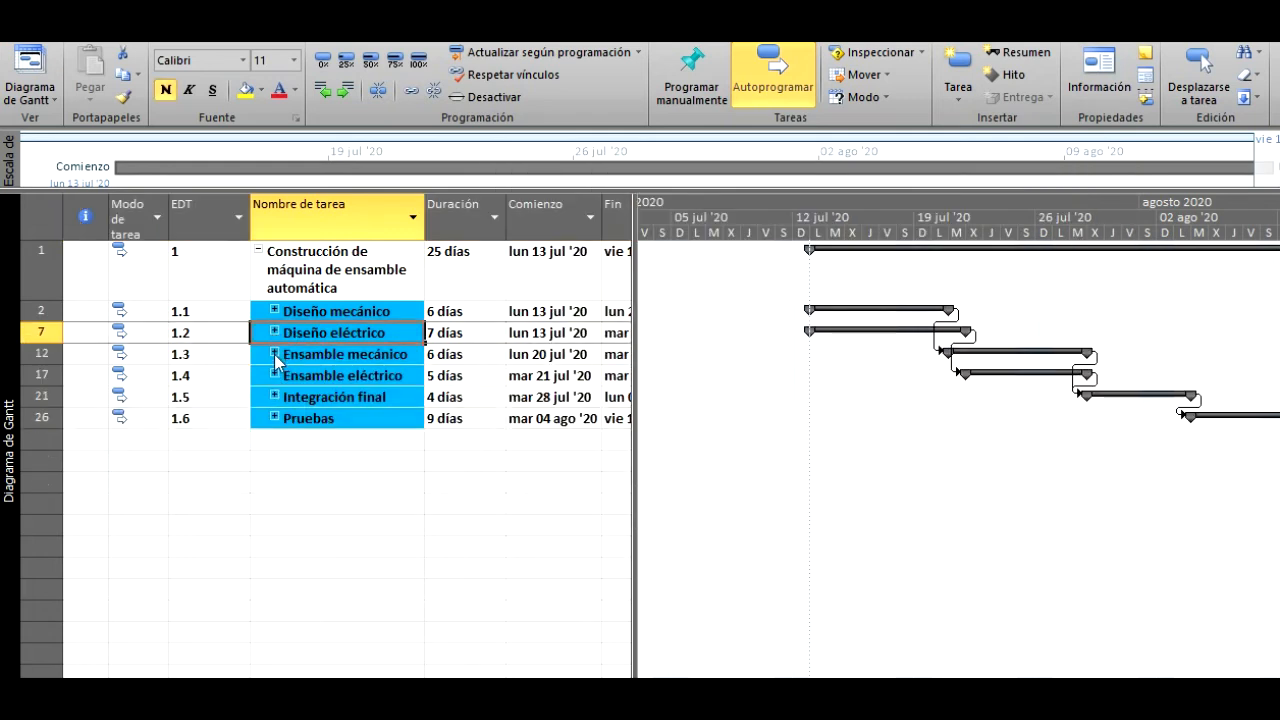
- Expand the subtasks of Ensamble mecánico and open the predecessor list of the milestone ESTRUCTURA ARMADA
click(275, 354)
click(306, 440)
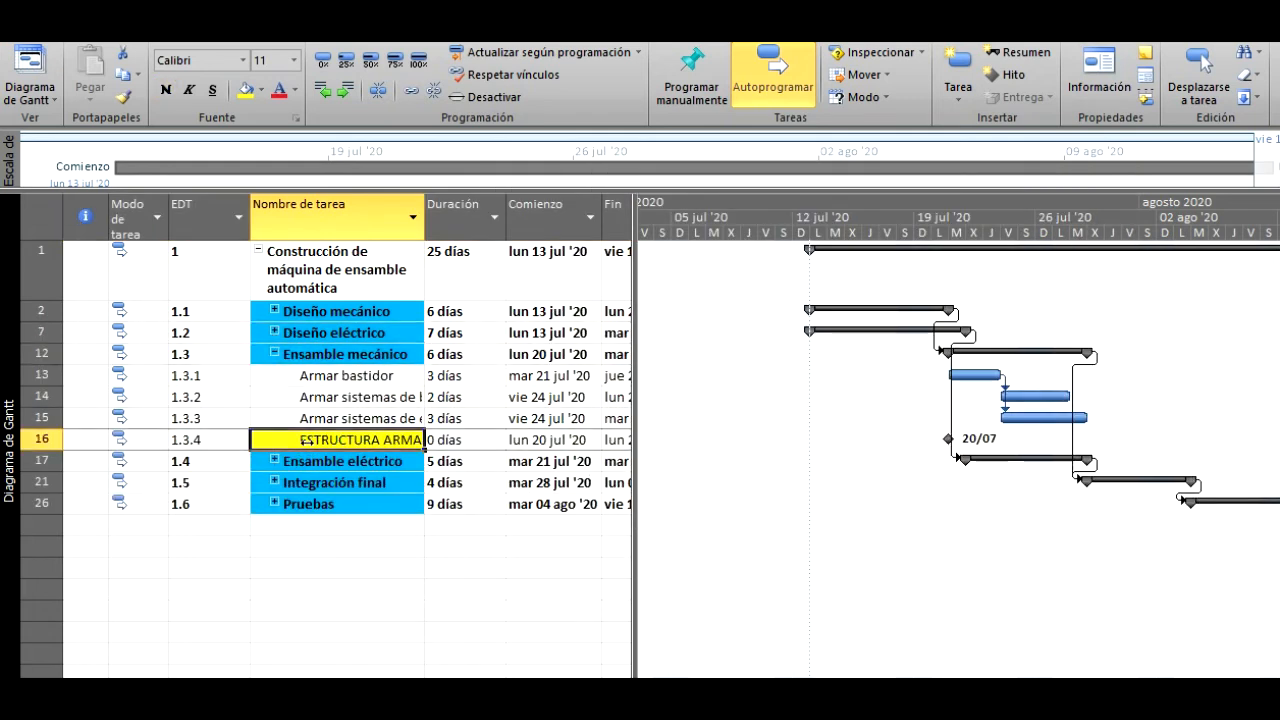
right_click(306, 440)
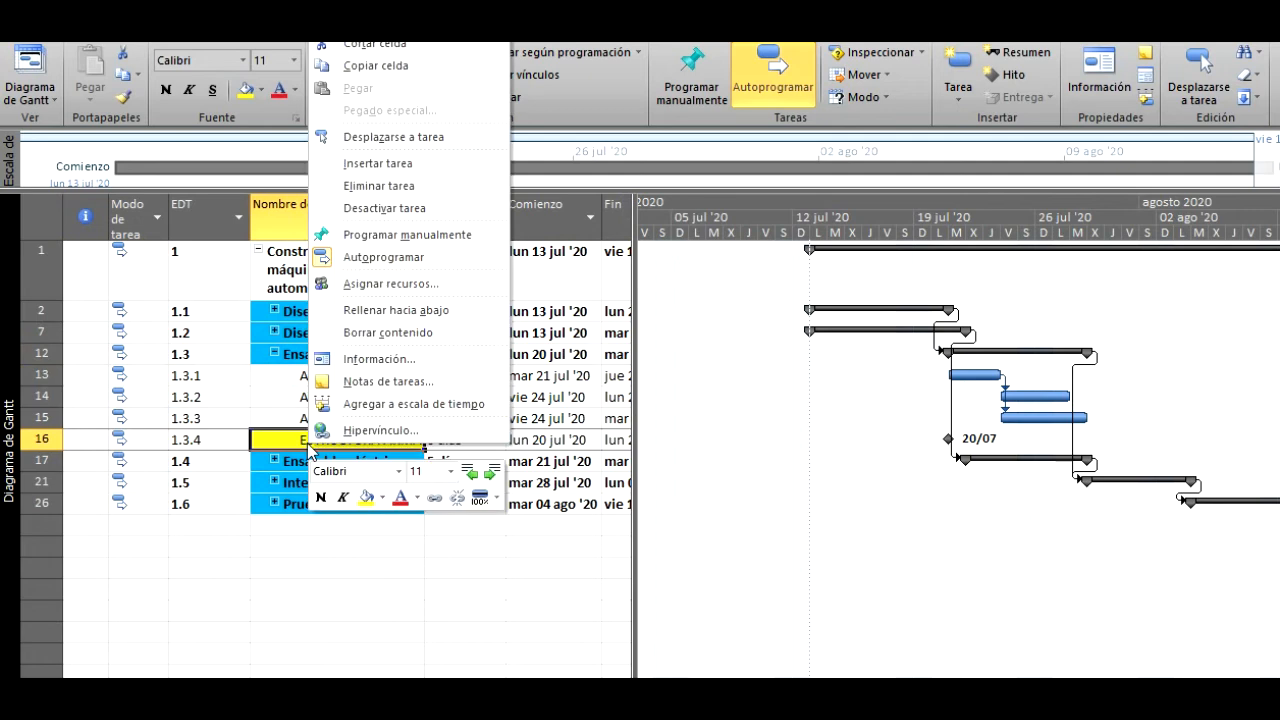
click(380, 360)
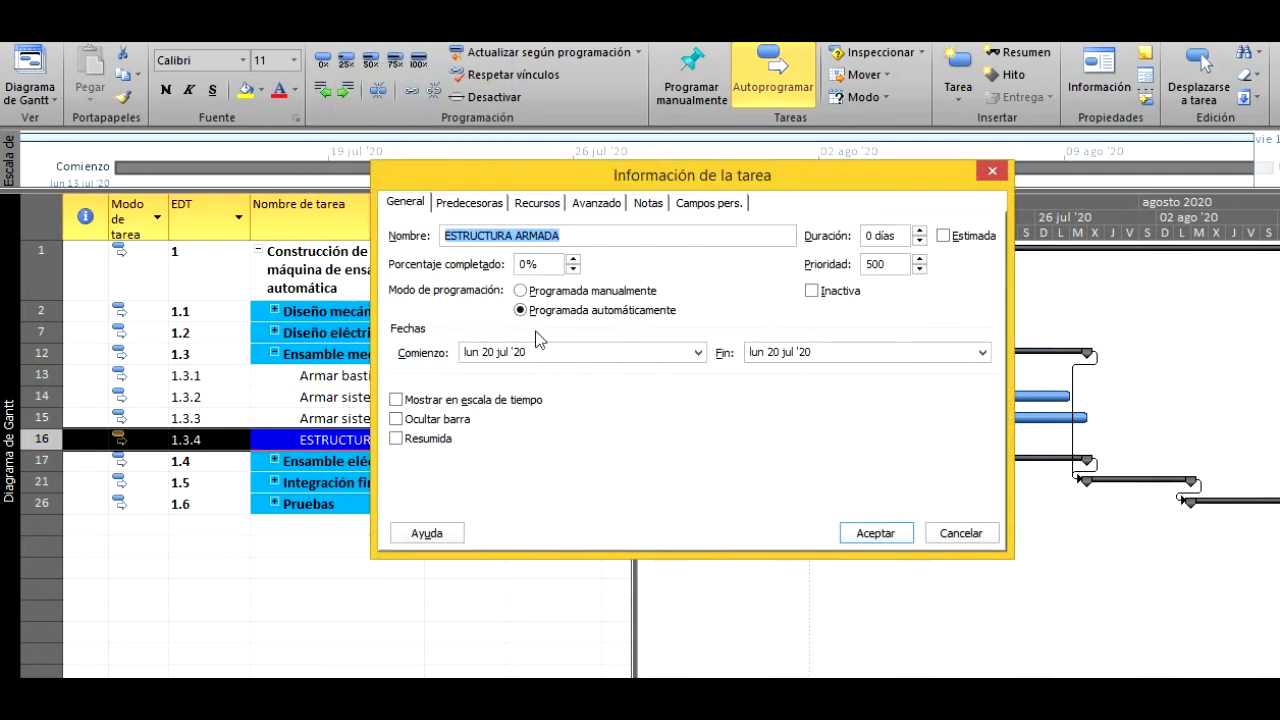
click(466, 204)
drag(483, 171, 679, 155)
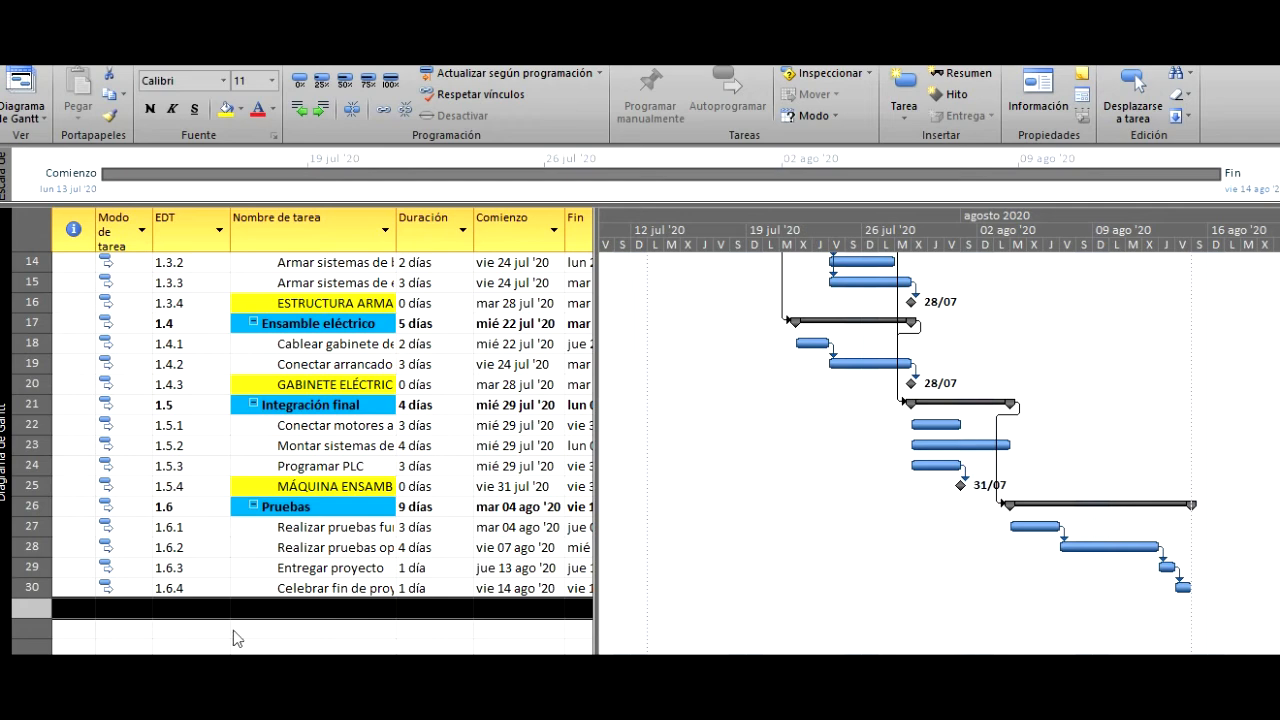
- Add a milestone named FINAL DE PROYECTO with a duration of 0 days below Celebrar fin de proyecto
click(271, 614)
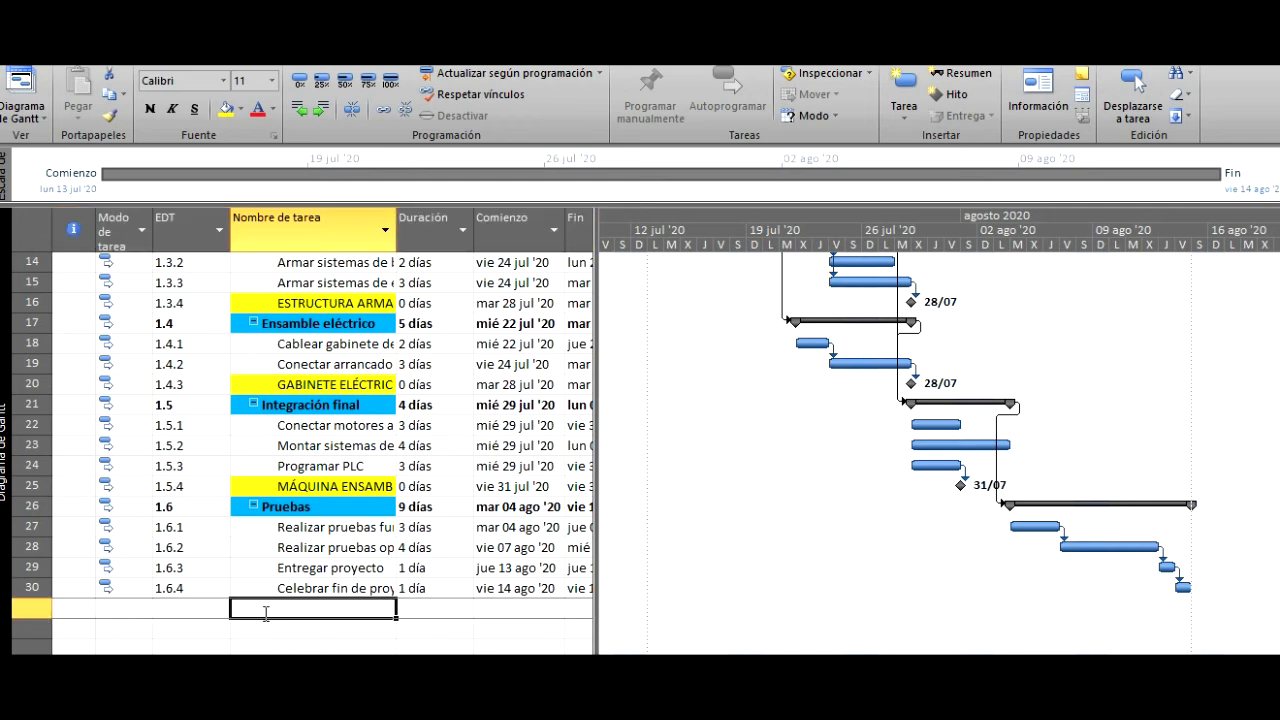
text(FINAL DE PROYECTO)
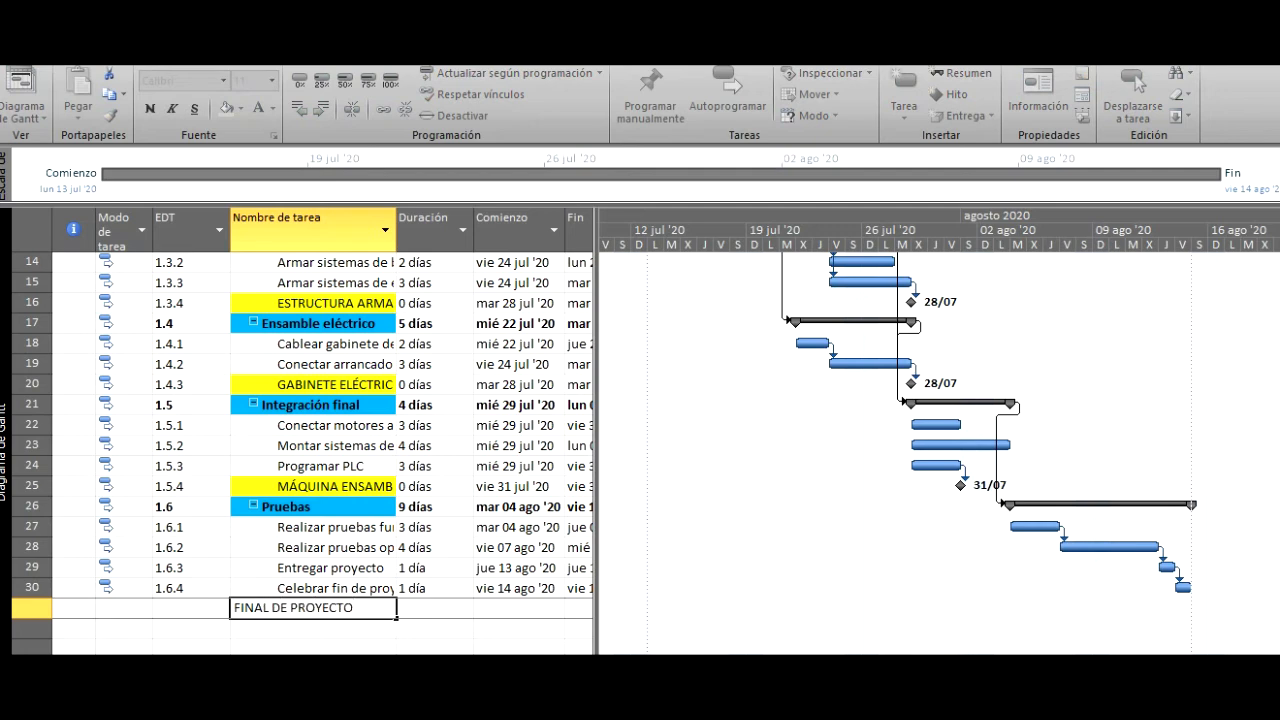
key(Return)
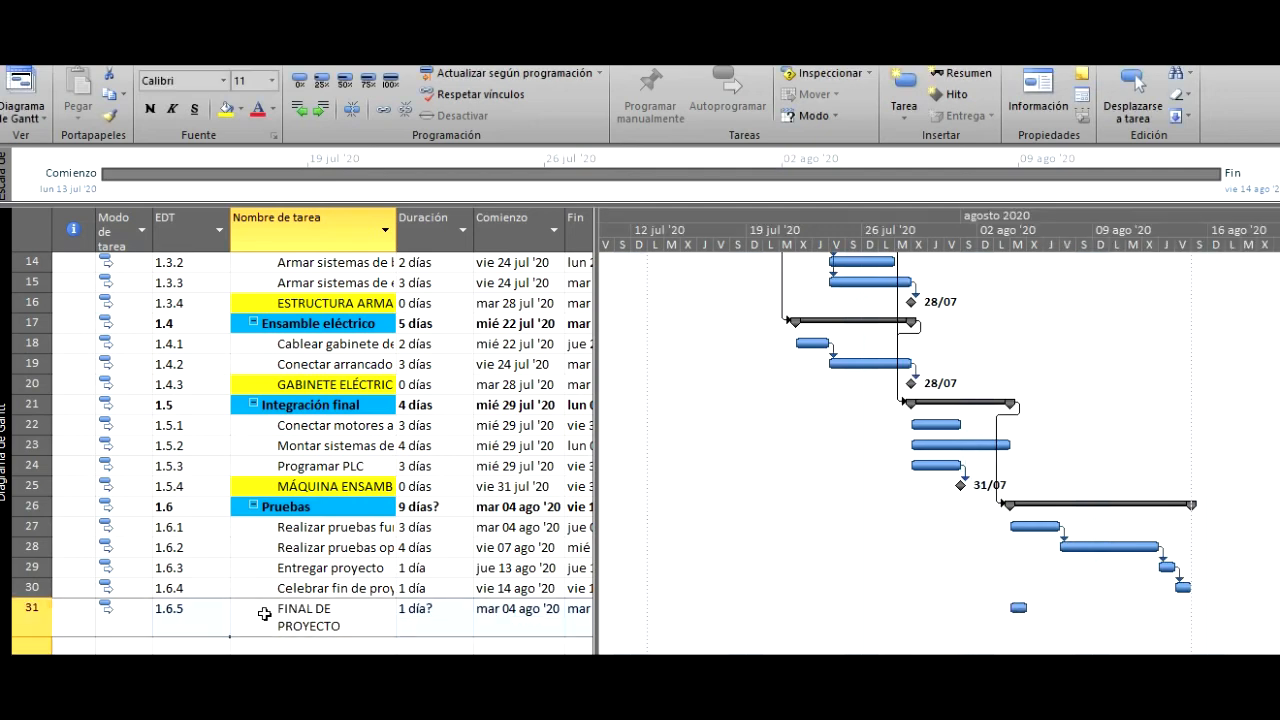
key(Tab)
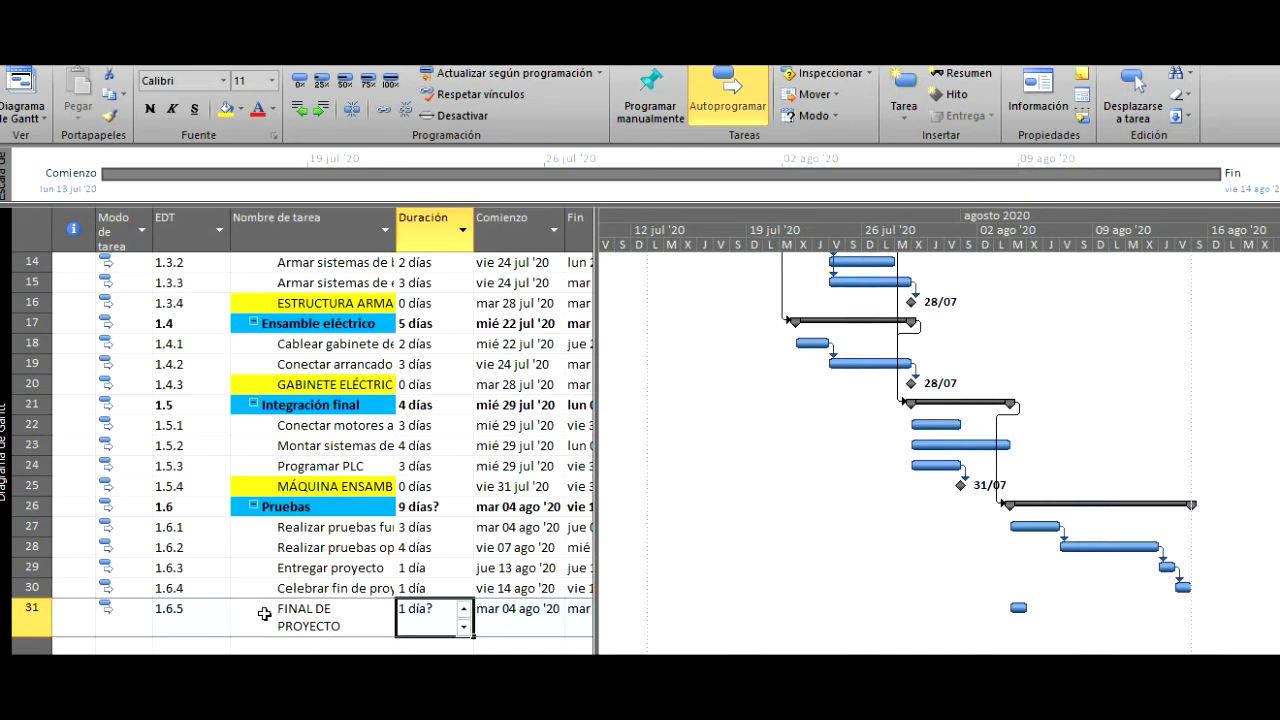
text(0)
key(Return)
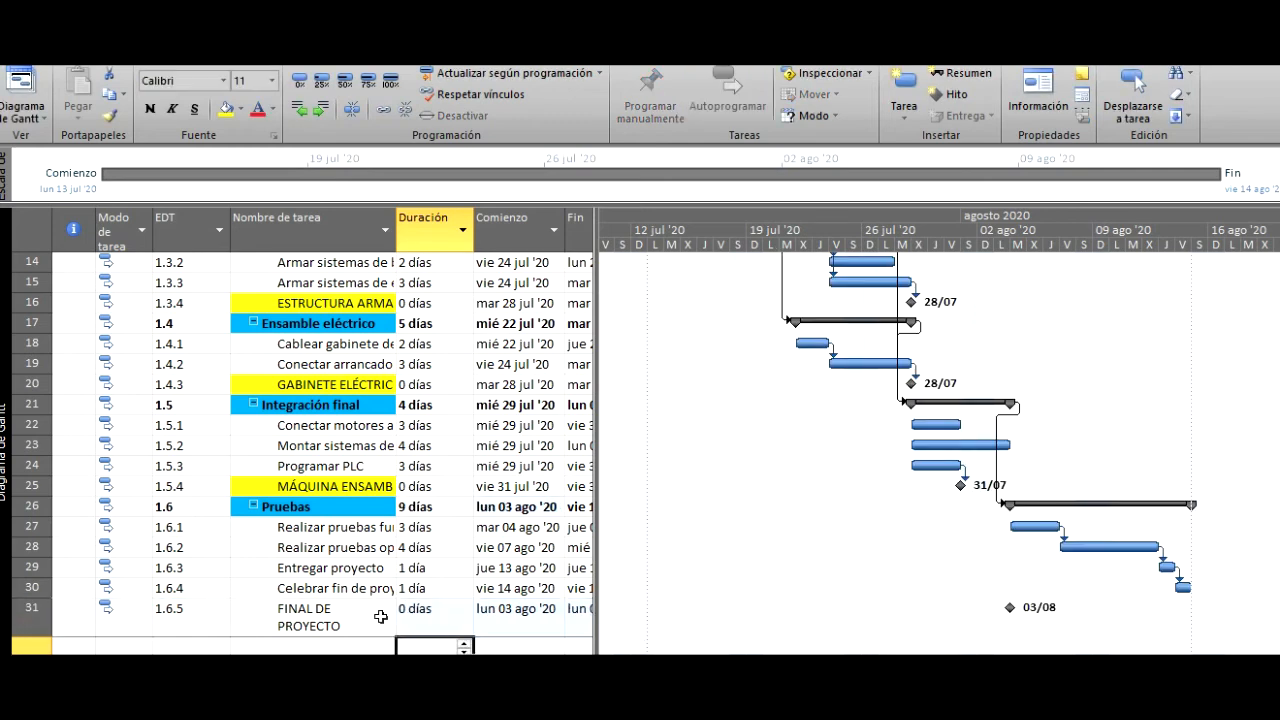
- Add task ID 30, Celebrar fin de proyecto, as the predecessor of the milestone FINAL DE PROYECTO
click(322, 625)
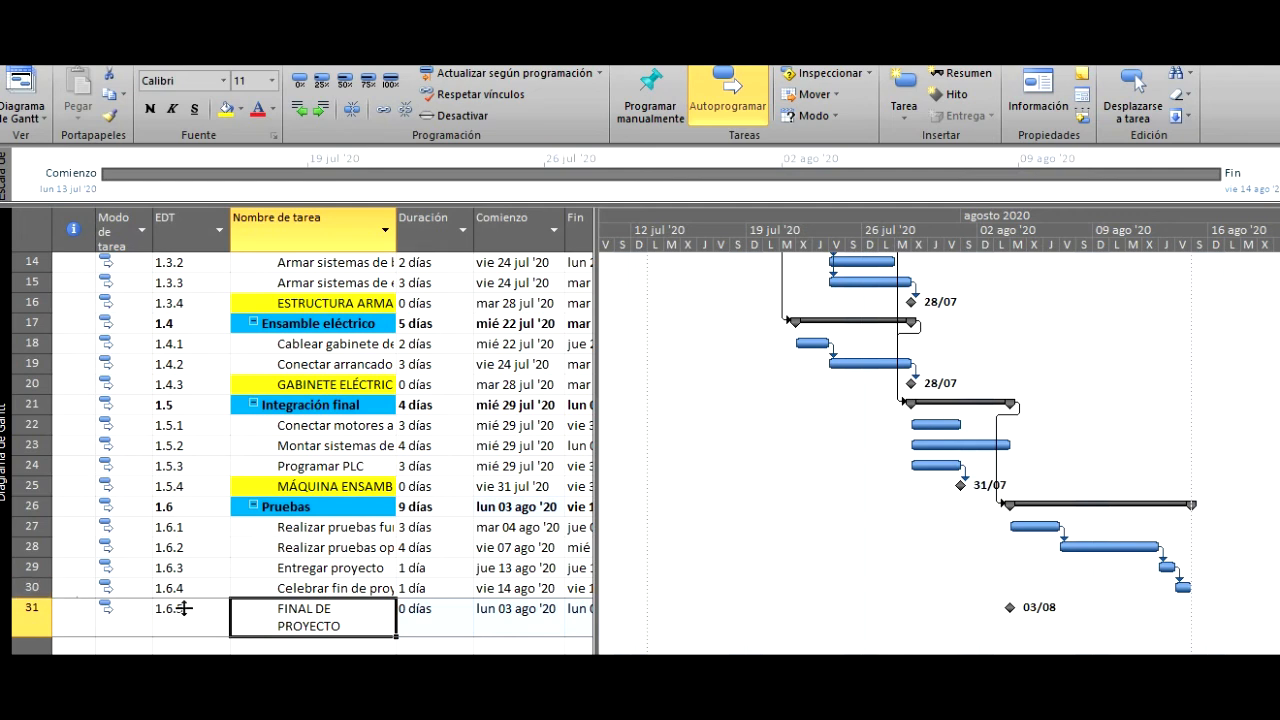
right_click(266, 630)
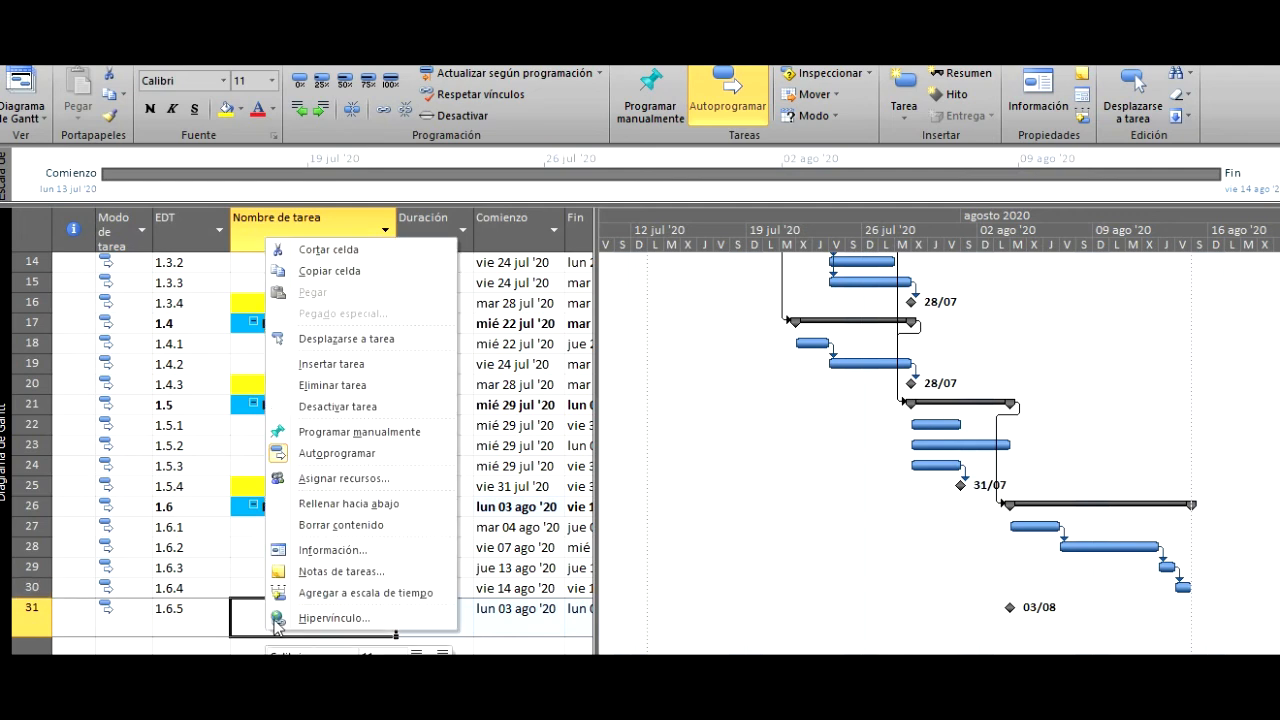
click(309, 553)
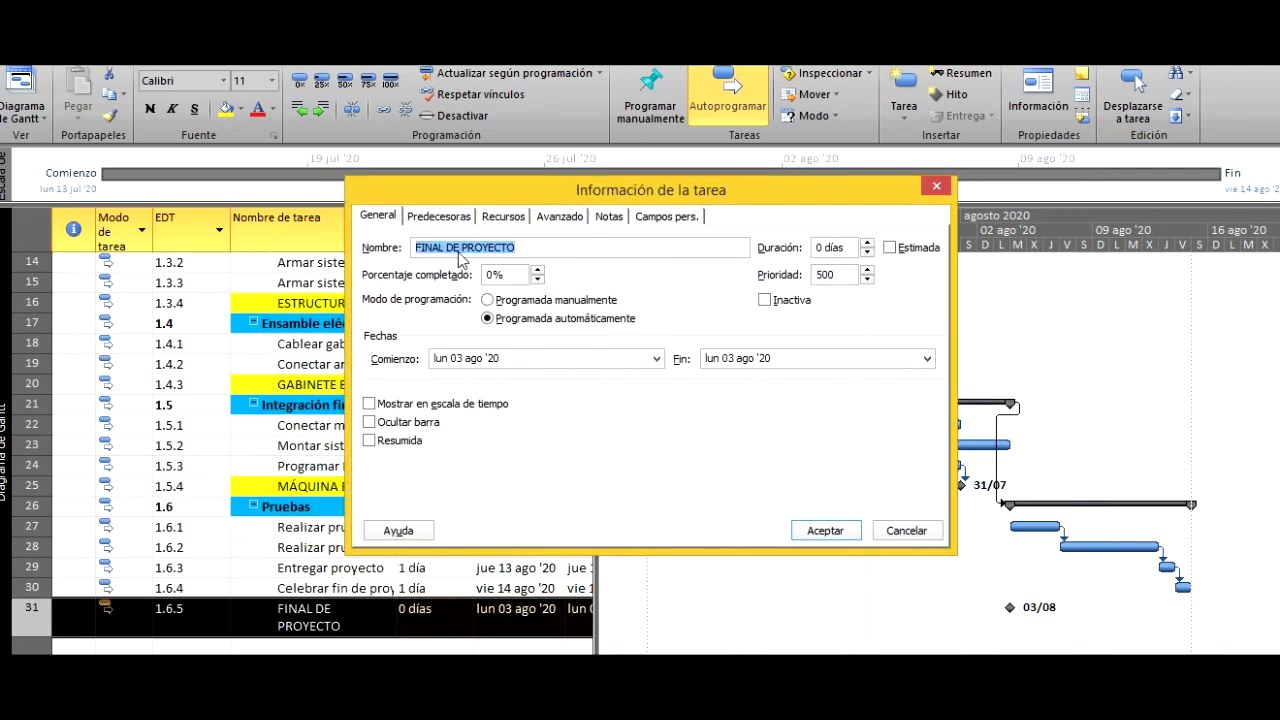
click(439, 219)
click(414, 318)
text(30)
click(825, 530)
click(357, 616)
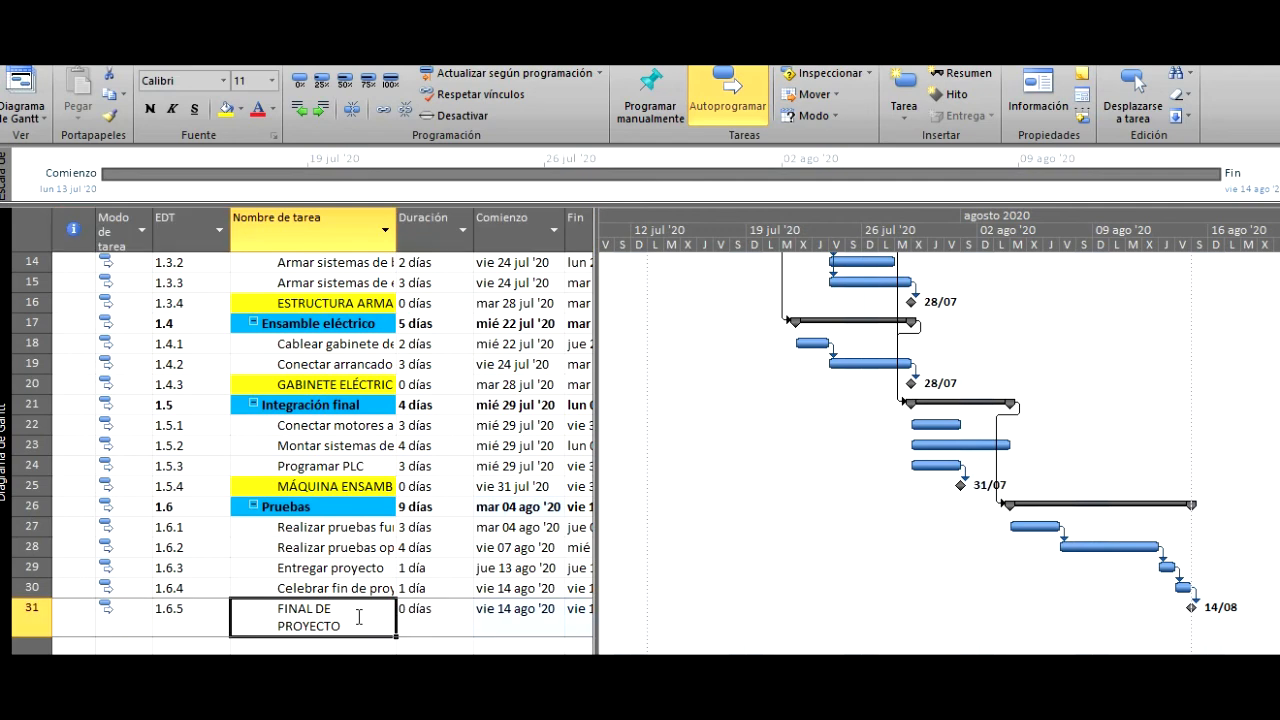
click(358, 617)
key(Escape)
key(Right)
key(Right)
key(Right)
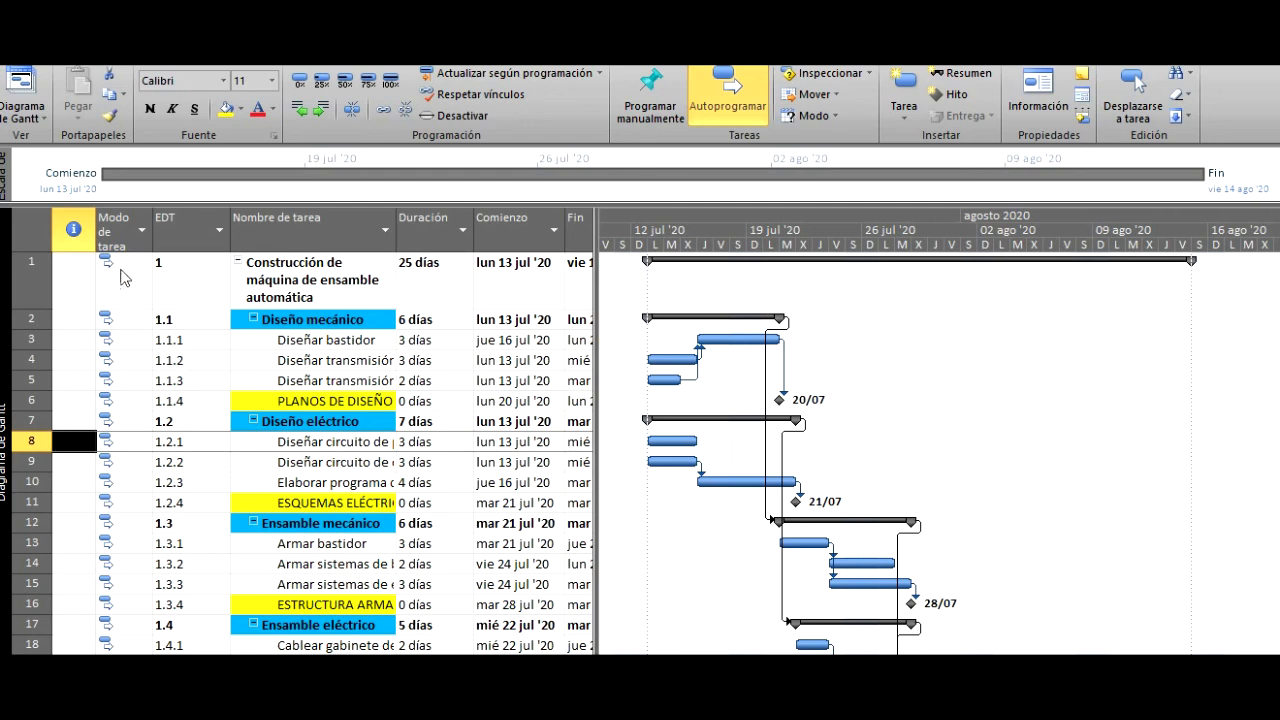
- Switch the project from the Gantt chart to the Calendario view and review the scheduled tasks through mid-August 2020
click(22, 118)
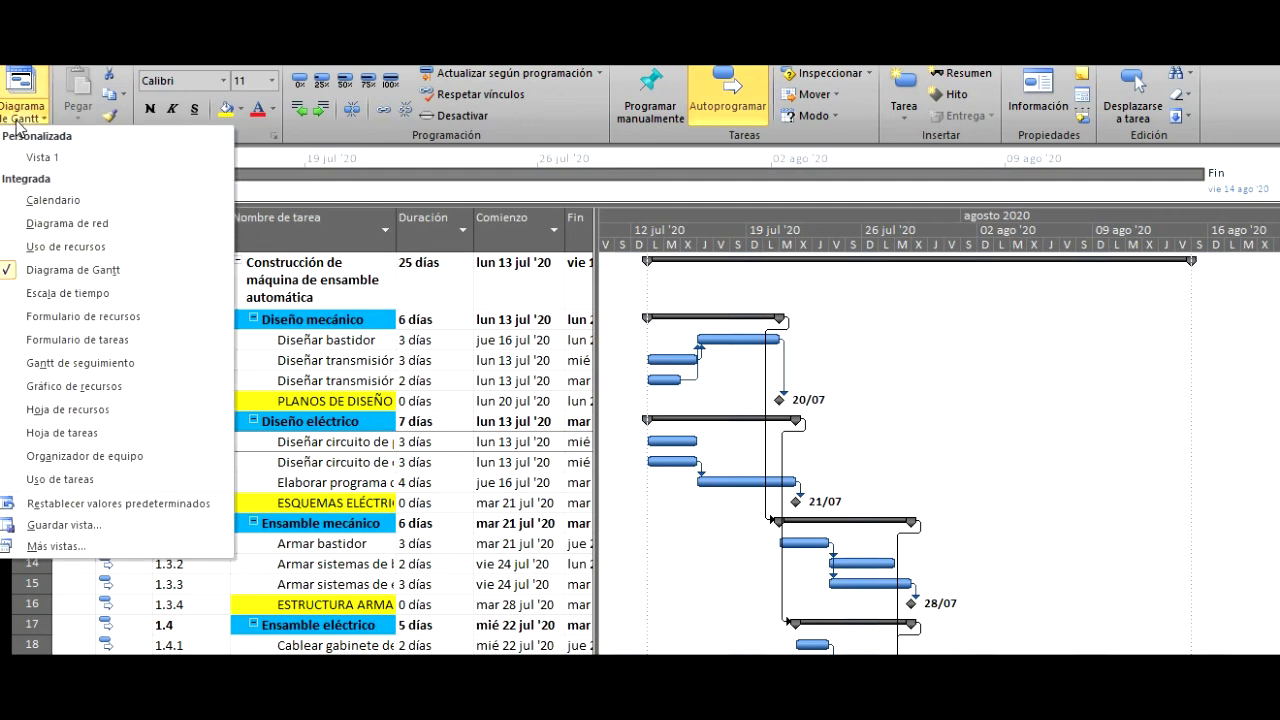
click(55, 200)
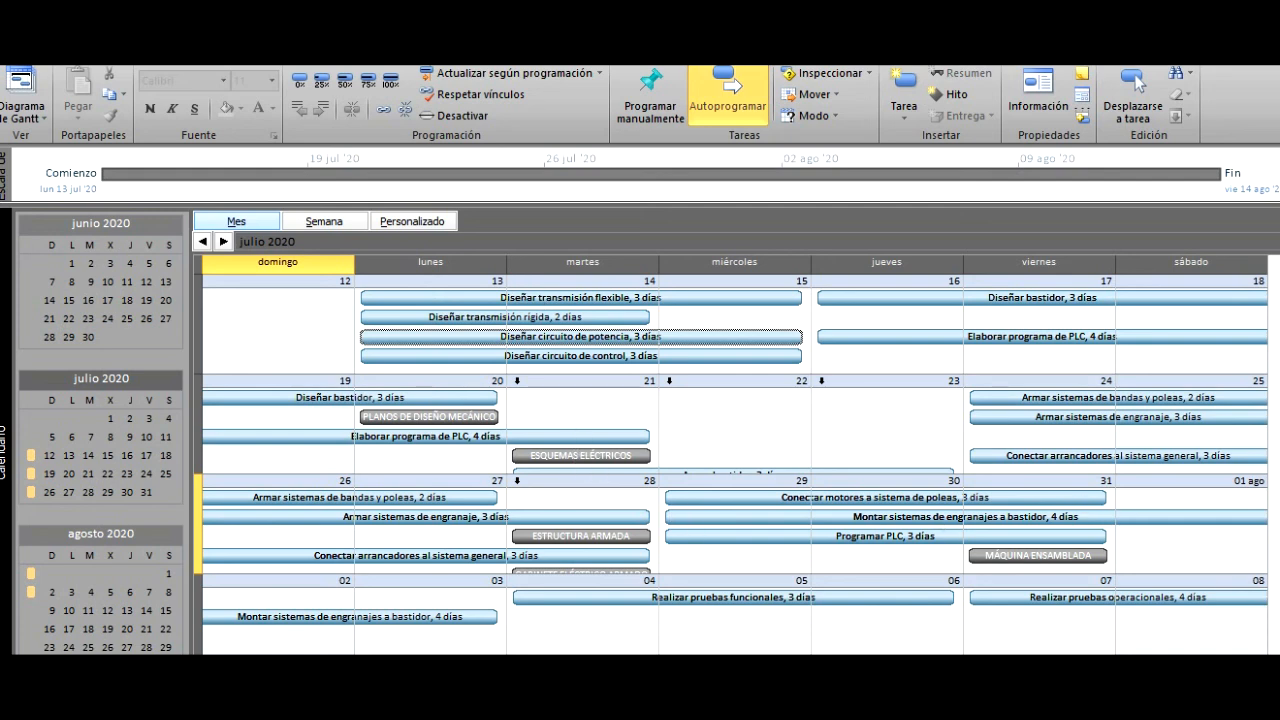
scroll(735, 455, down, 1)
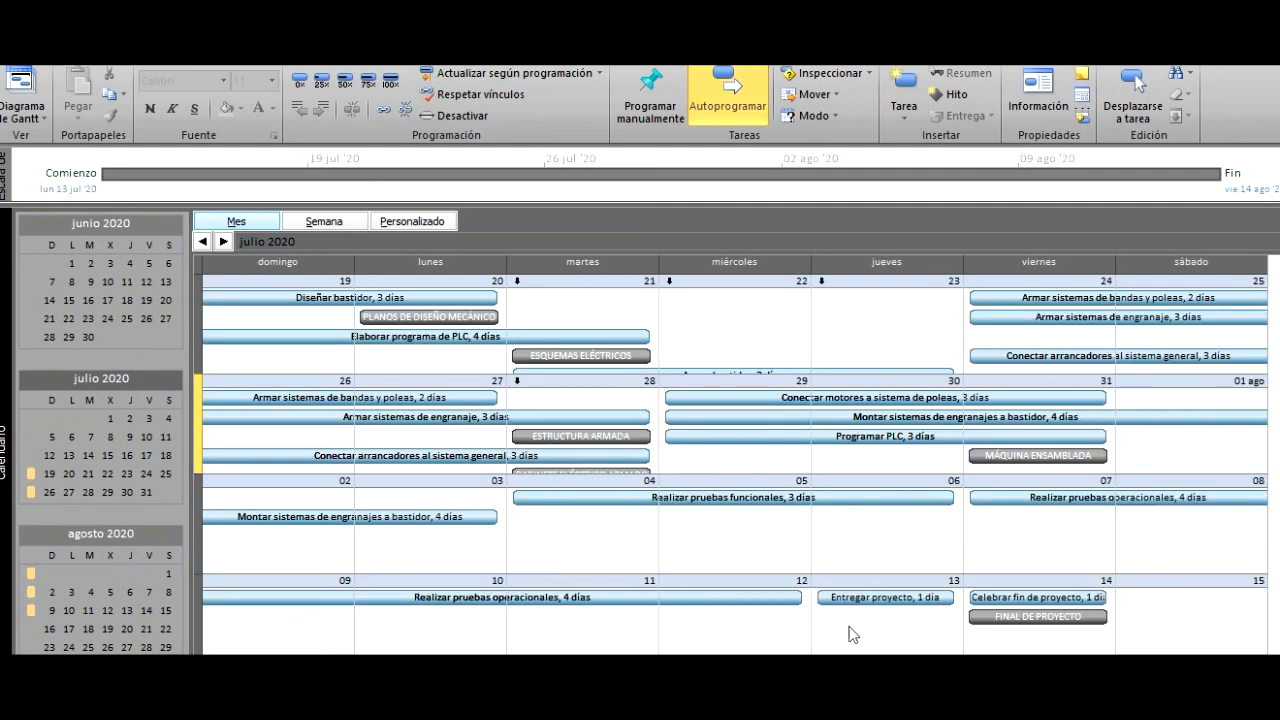